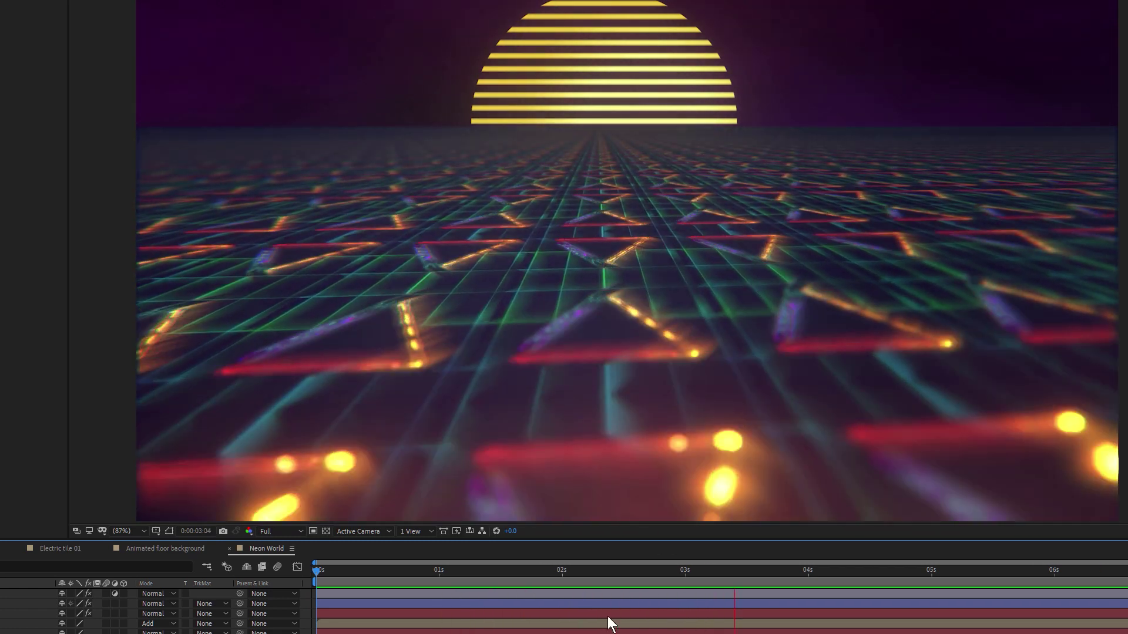
Step: Stop the preview and move the current time back to 0:00:05:02
{"action": "key", "text": "space"}
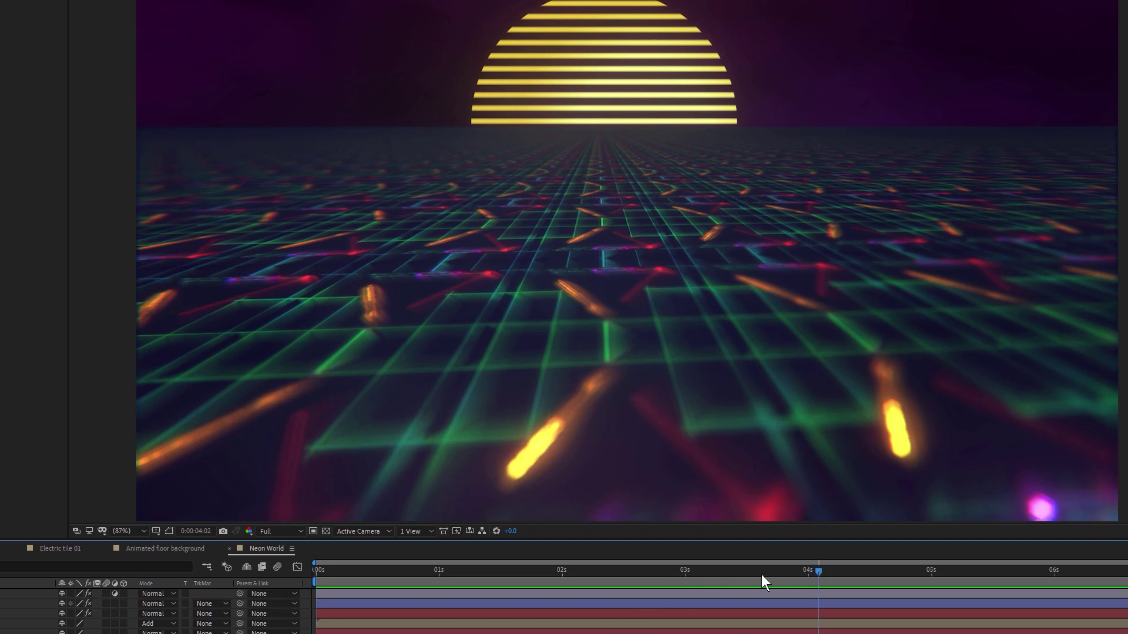
{"action": "key", "text": "space"}
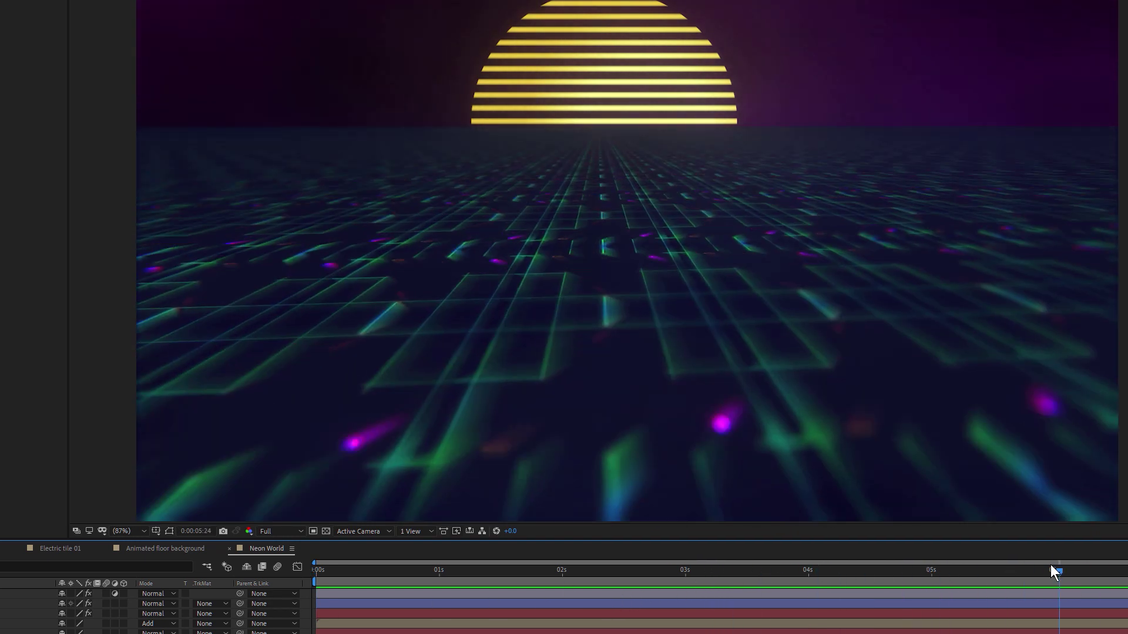
{"action": "key", "text": "space"}
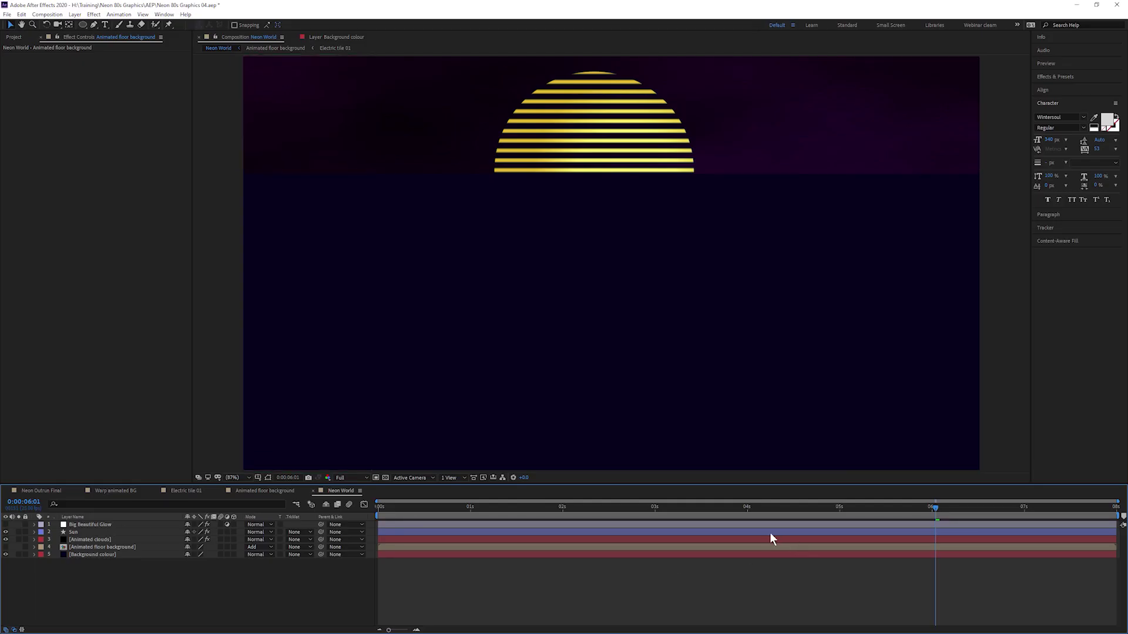
{"action": "left_click_drag", "start_coordinate": [746, 509], "coordinate": [844, 526]}
{"action": "left_click", "coordinate": [106, 24]}
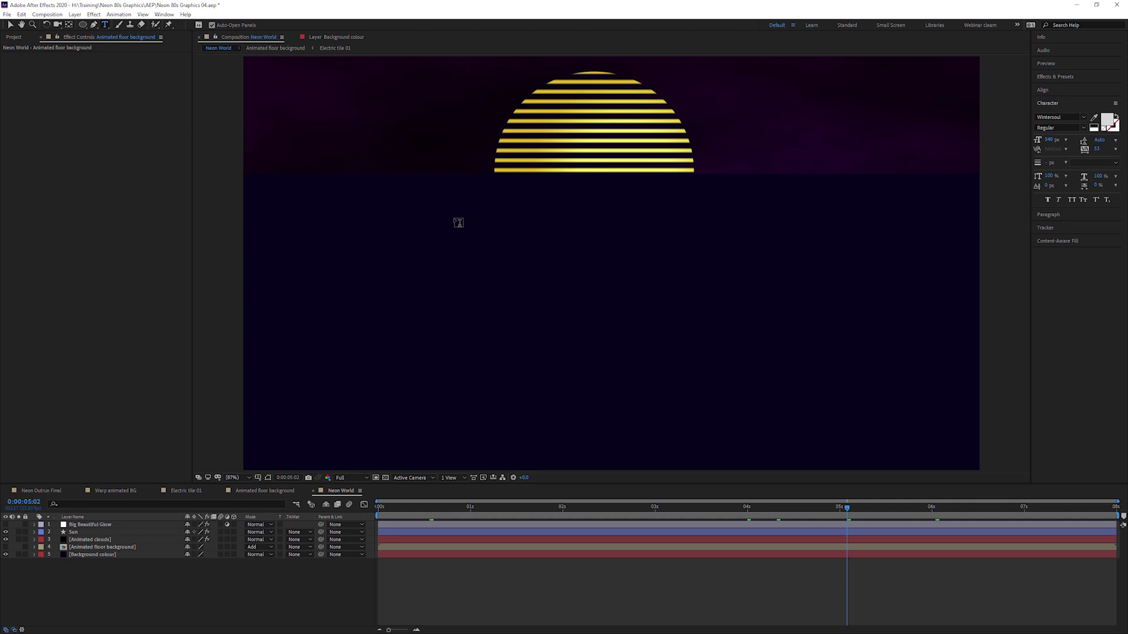
Step: Add a text layer reading 'neon' in the NEON CLUB MUSIC font
{"action": "left_click", "coordinate": [468, 262]}
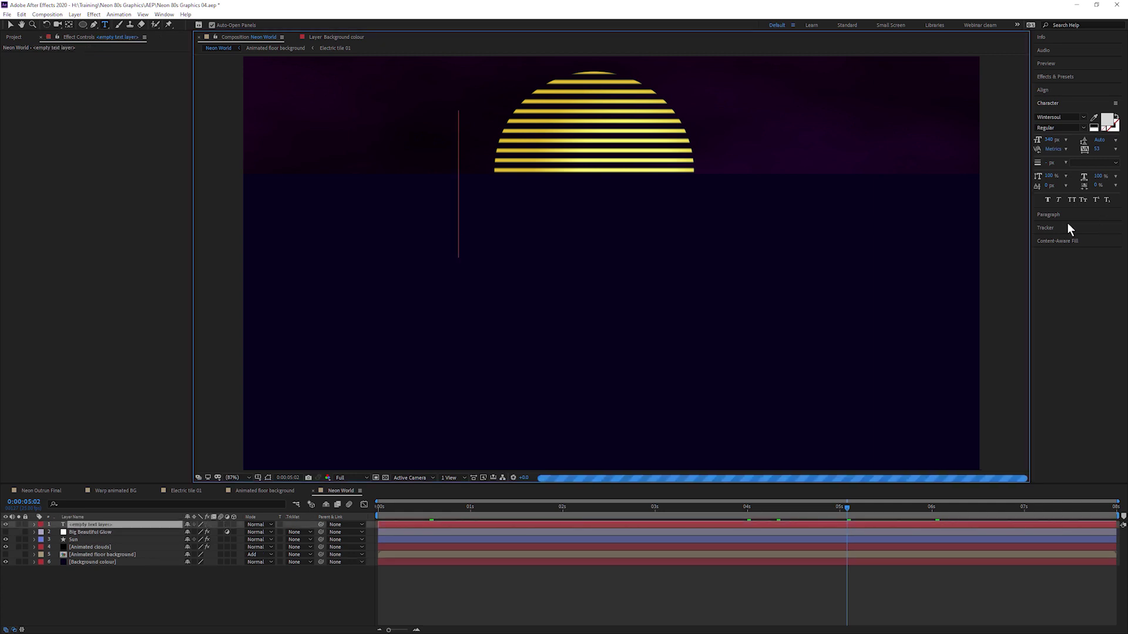
{"action": "left_click", "coordinate": [1051, 117]}
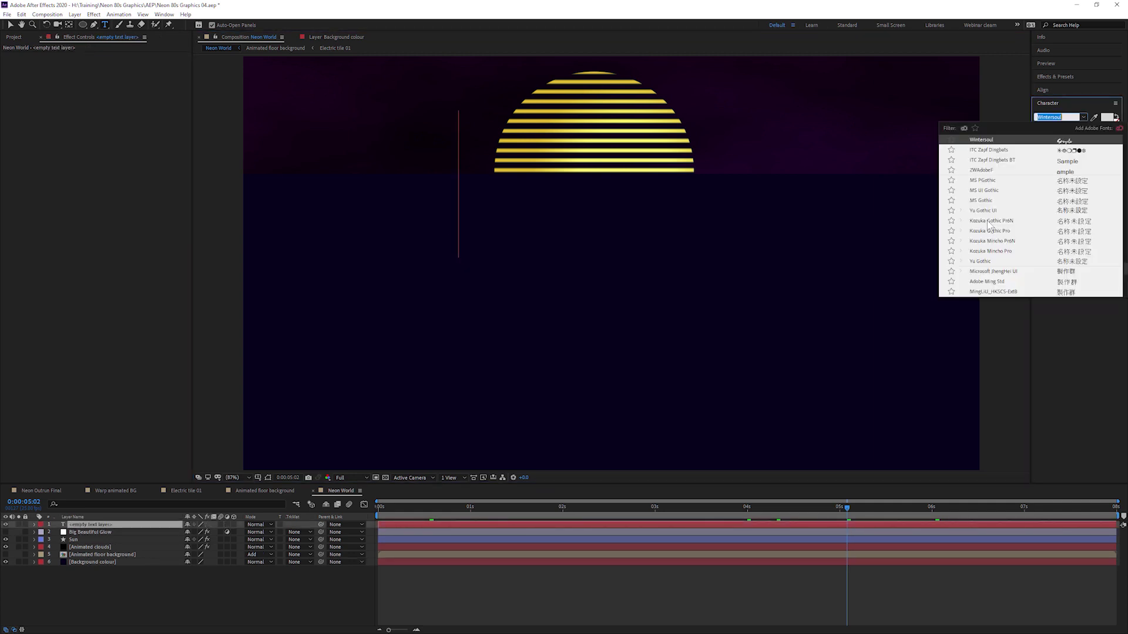
{"action": "scroll", "coordinate": [992, 224], "scroll_direction": "up", "scroll_amount": 3}
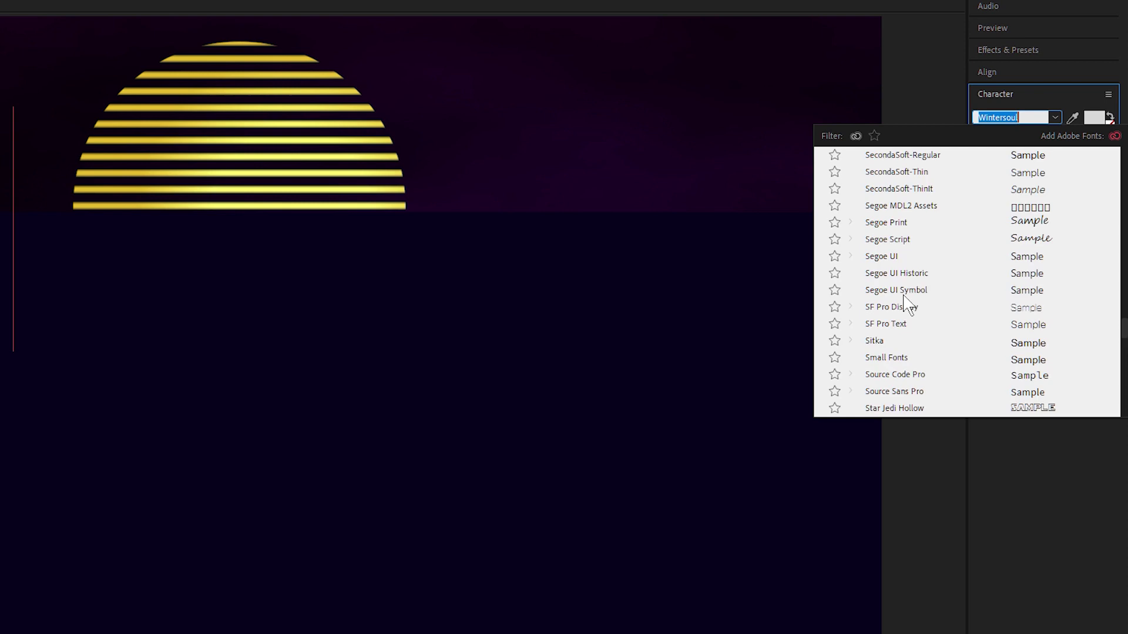
{"action": "scroll", "coordinate": [908, 304], "scroll_direction": "up", "scroll_amount": 20}
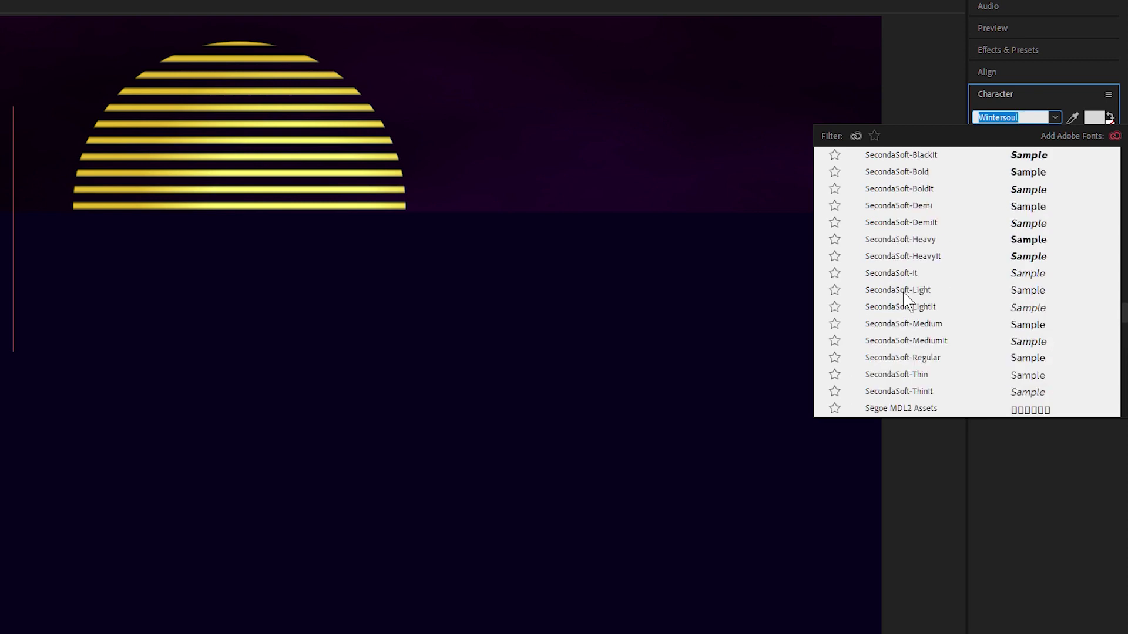
{"action": "scroll", "coordinate": [909, 238], "scroll_direction": "up", "scroll_amount": 12}
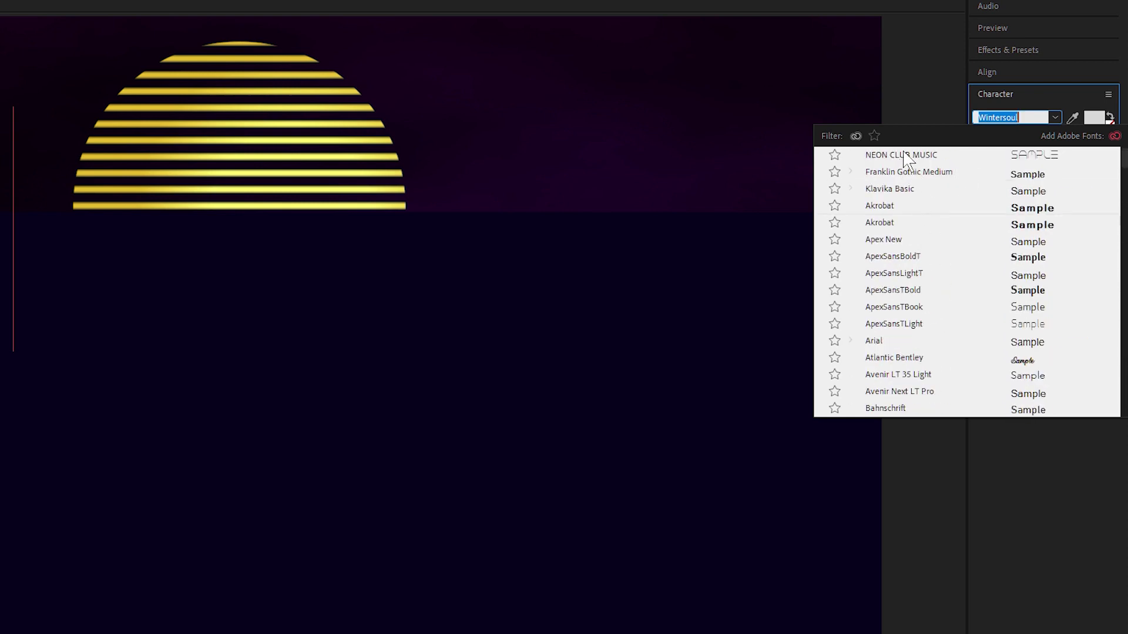
{"action": "left_click", "coordinate": [910, 155]}
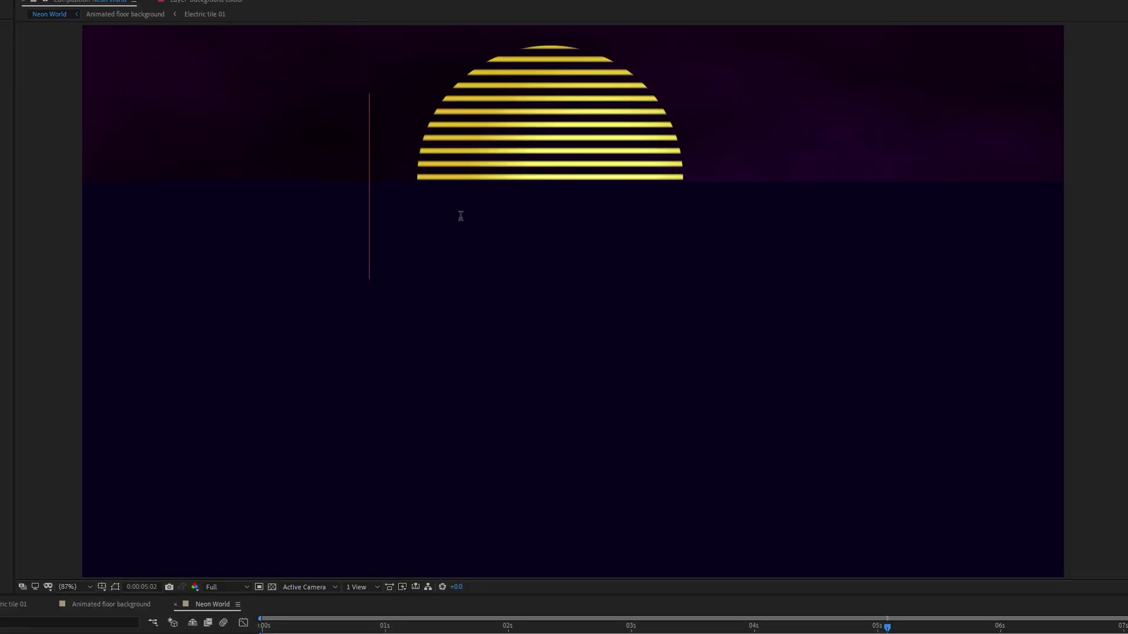
{"action": "left_click", "coordinate": [362, 250]}
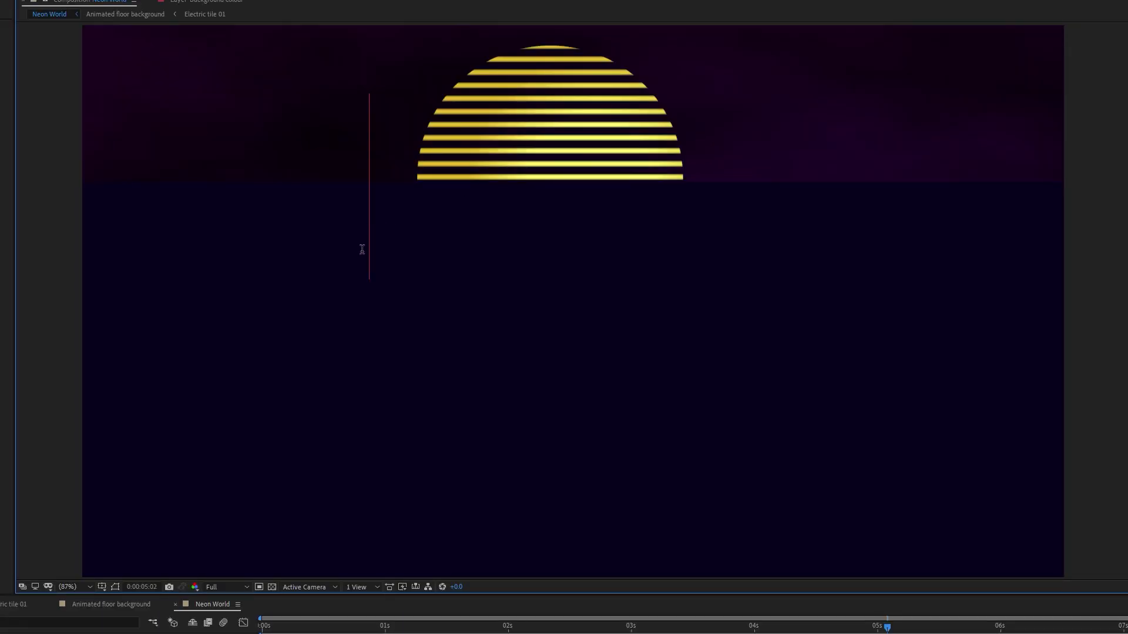
{"action": "type", "text": "NEOM"}
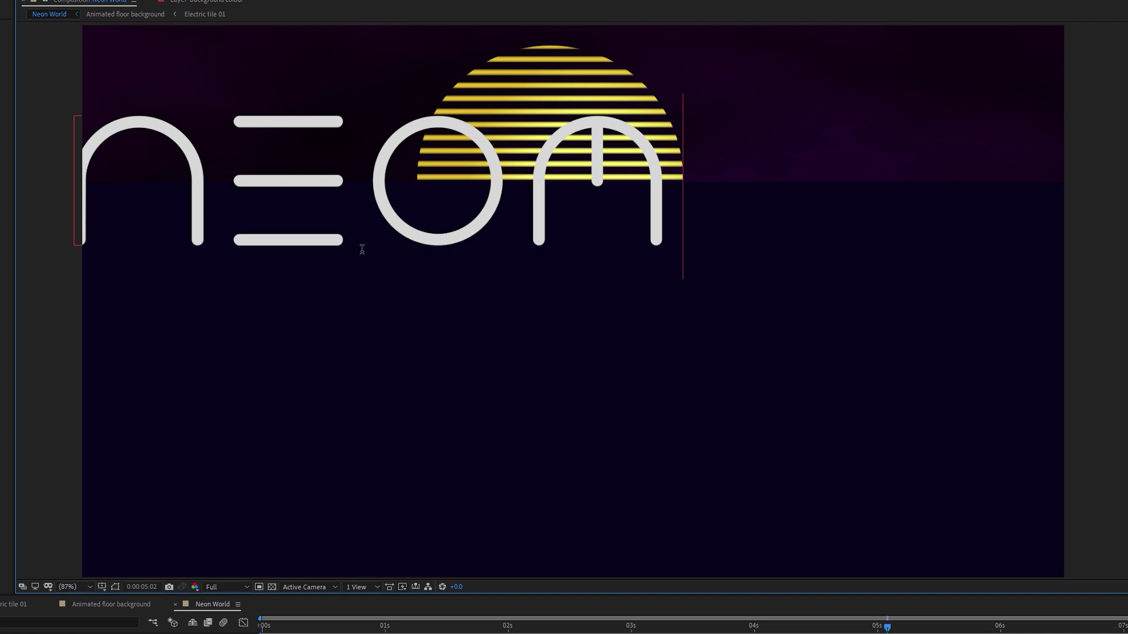
{"action": "key", "text": "KP_Enter"}
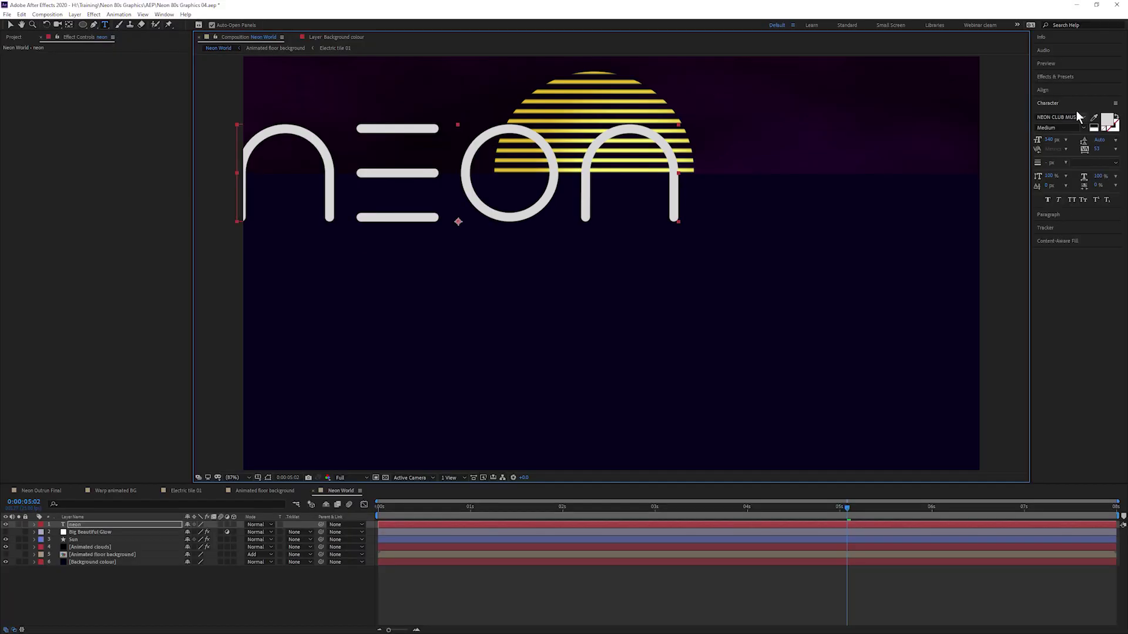
Step: Centre the neon text horizontally and vertically, then raise it to overlap the sun
{"action": "left_click", "coordinate": [1062, 90]}
{"action": "left_click", "coordinate": [1050, 114]}
{"action": "left_click", "coordinate": [1099, 114]}
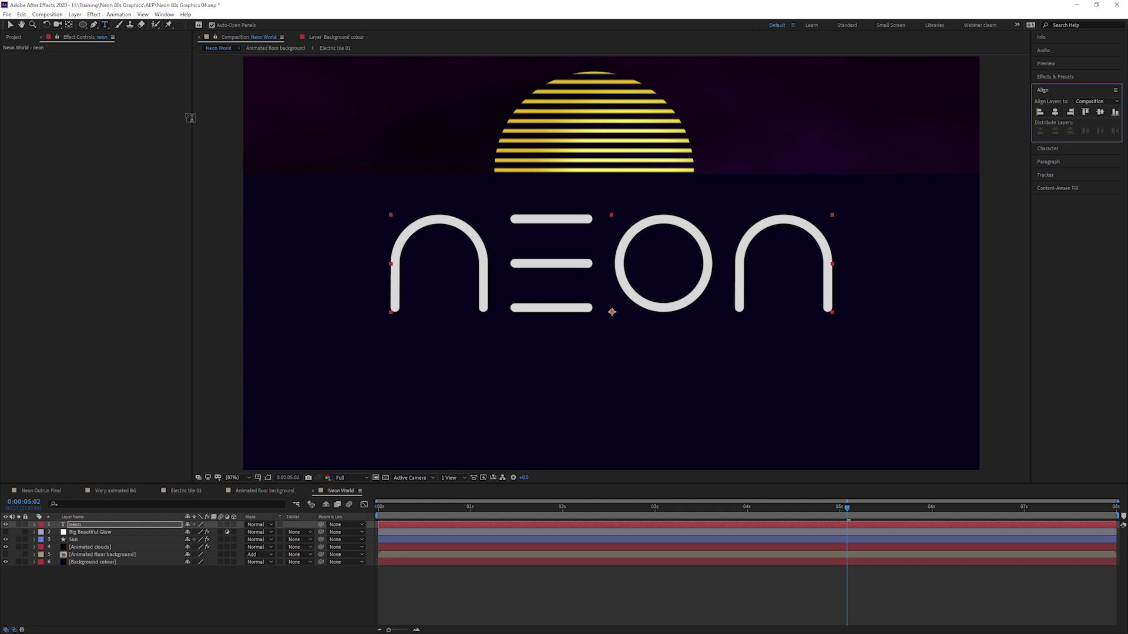
{"action": "key", "text": "v"}
{"action": "left_click", "coordinate": [624, 247]}
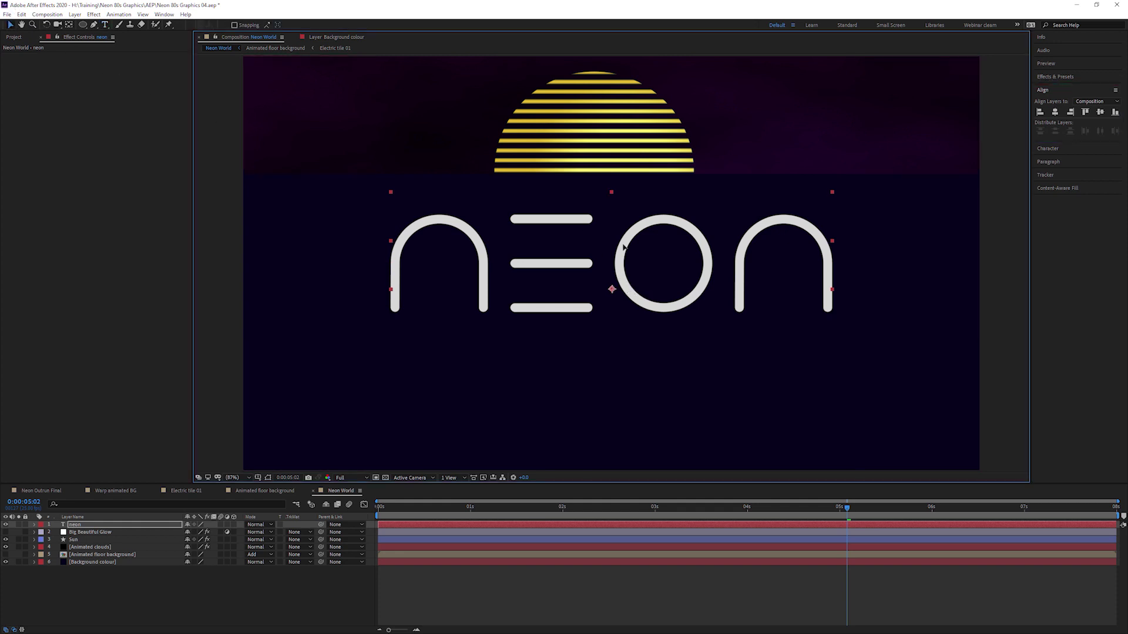
{"action": "left_click_drag", "start_coordinate": [624, 247], "coordinate": [623, 209]}
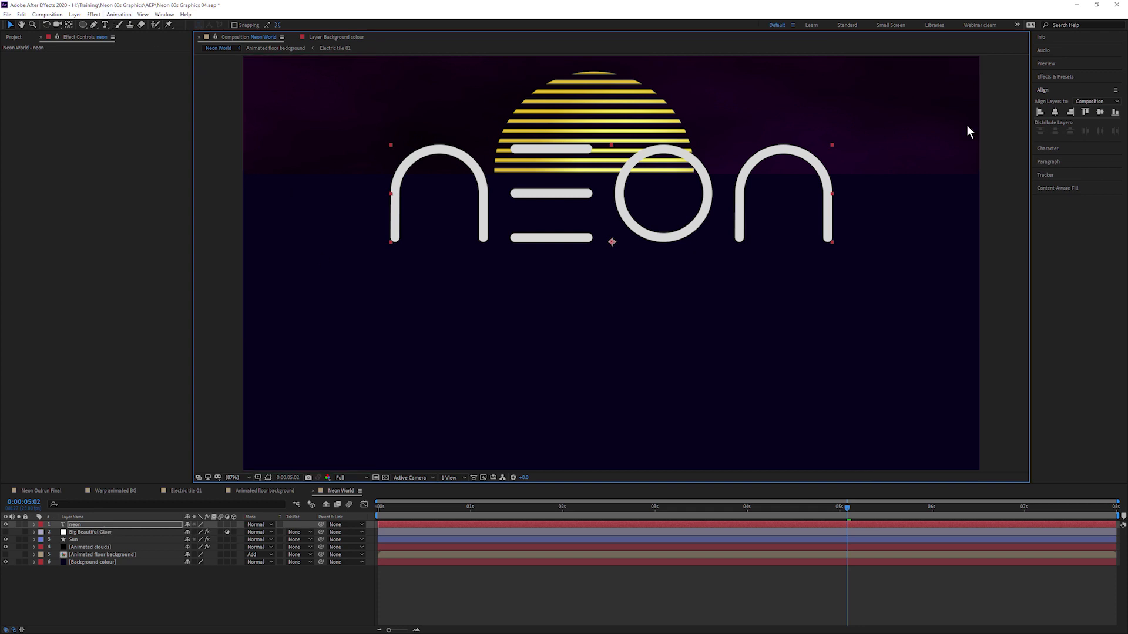
Step: Apply Sapphire S_GradientMulti to the neon text and place Points 1, 2 and 3 across the word
{"action": "left_click", "coordinate": [94, 14]}
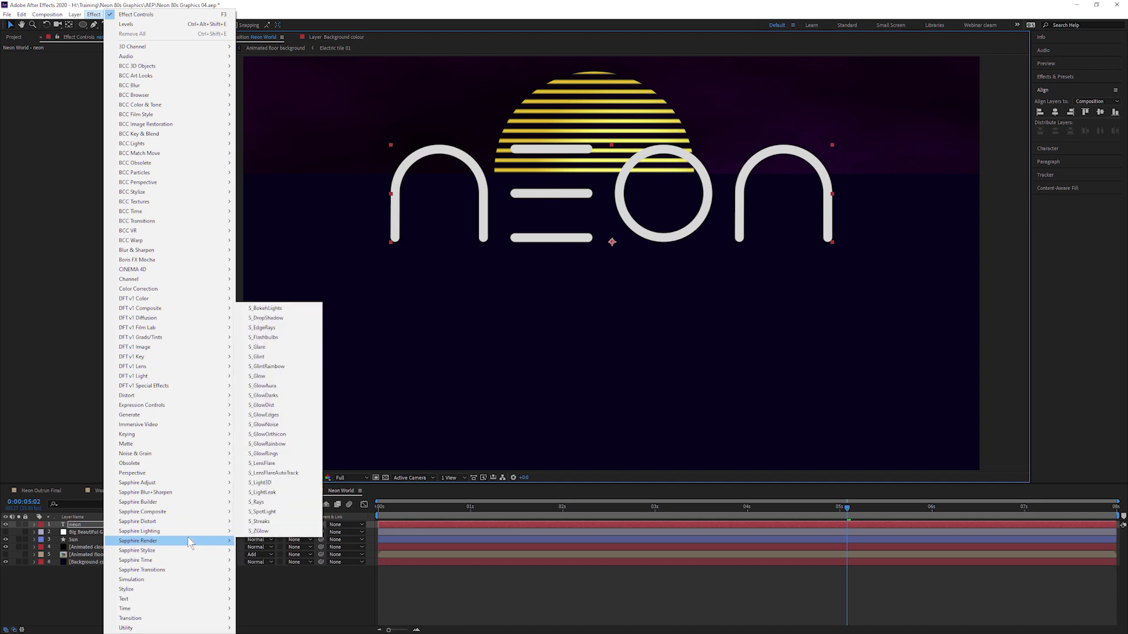
{"action": "mouse_move", "coordinate": [188, 539]}
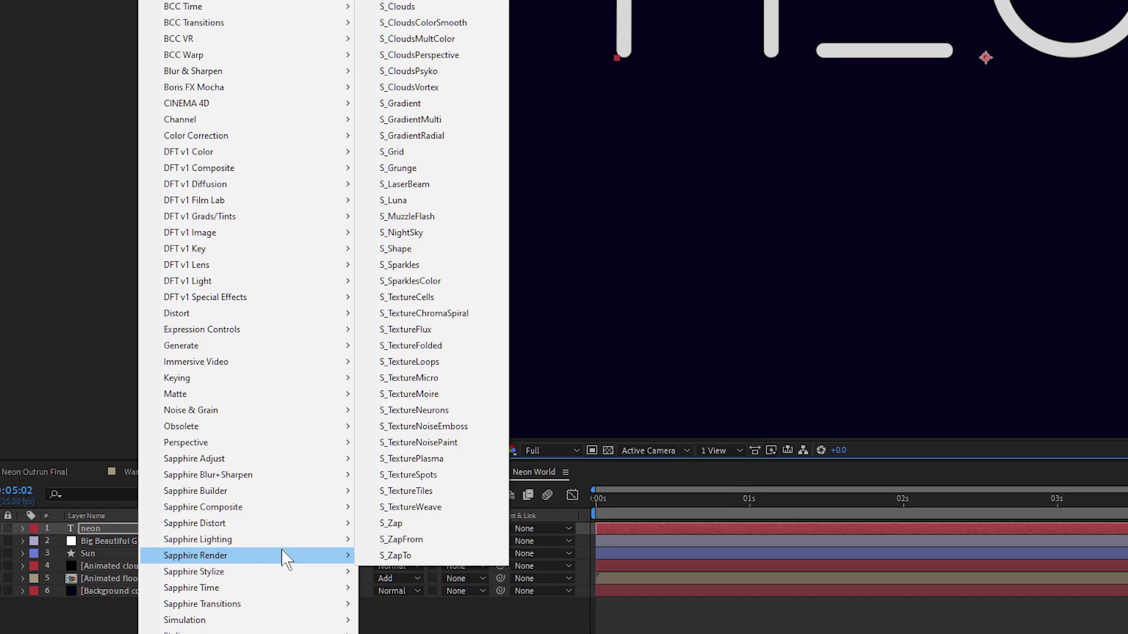
{"action": "left_click", "coordinate": [471, 120]}
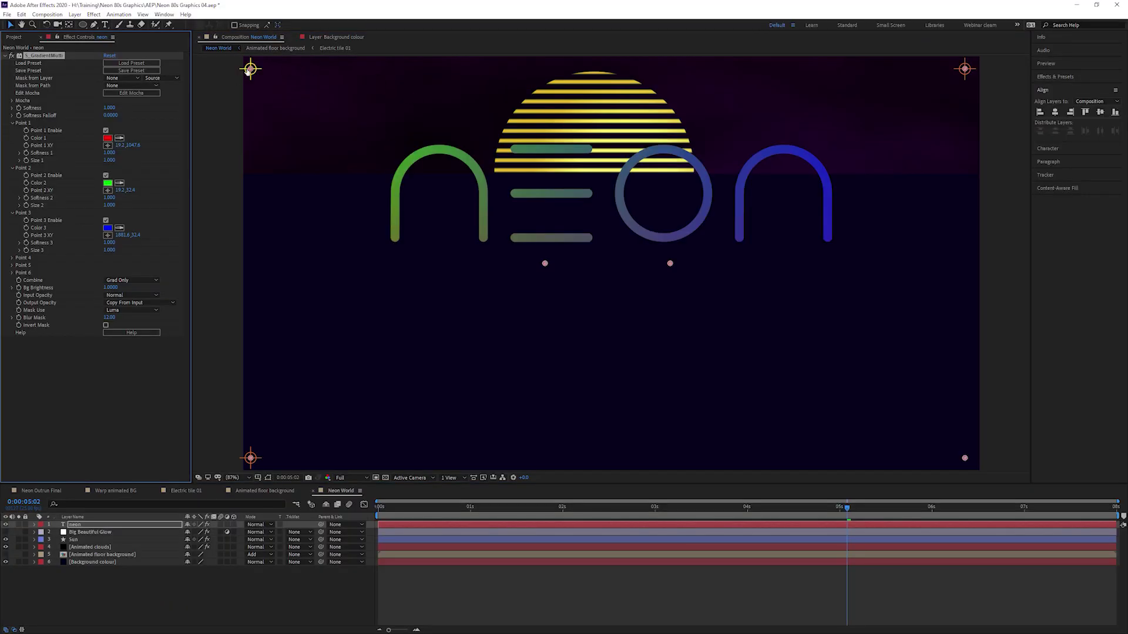
{"action": "left_click_drag", "start_coordinate": [251, 68], "coordinate": [389, 114]}
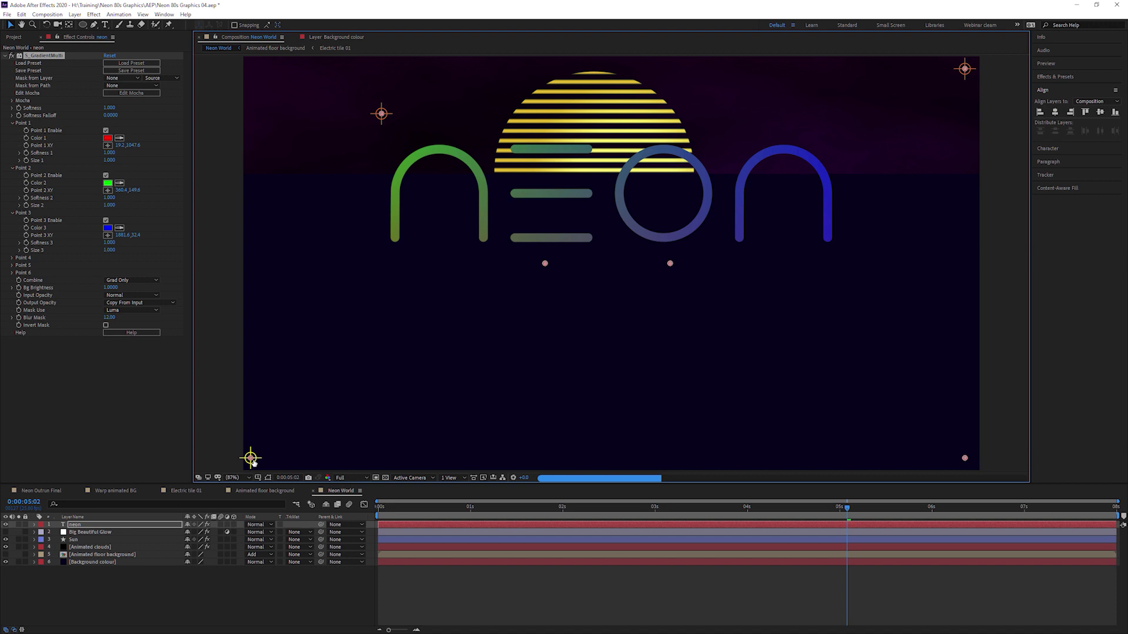
{"action": "left_click_drag", "start_coordinate": [251, 459], "coordinate": [566, 329]}
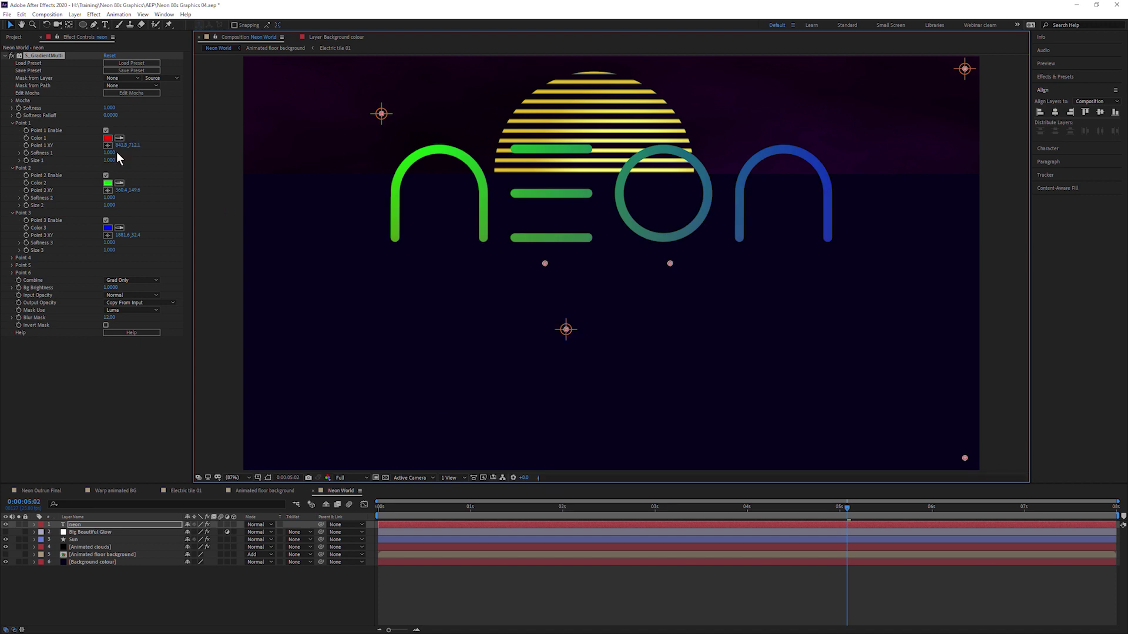
{"action": "left_click", "coordinate": [108, 235]}
{"action": "left_click", "coordinate": [832, 117]}
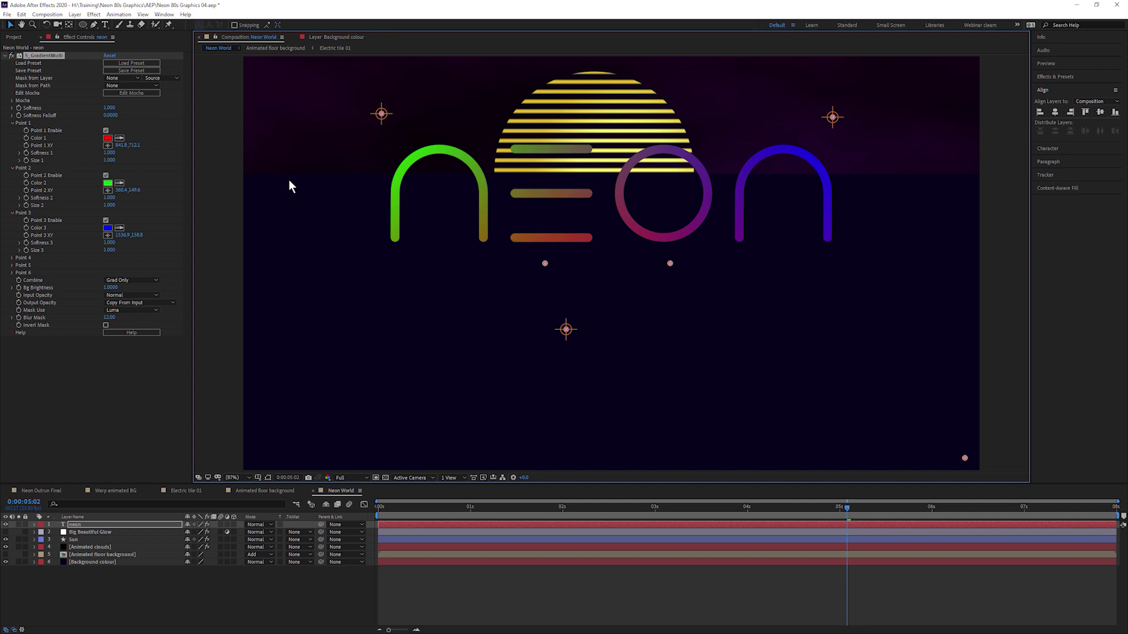
Step: Change gradient Color 2 to cyan and Color 1 to magenta
{"action": "left_click", "coordinate": [108, 182]}
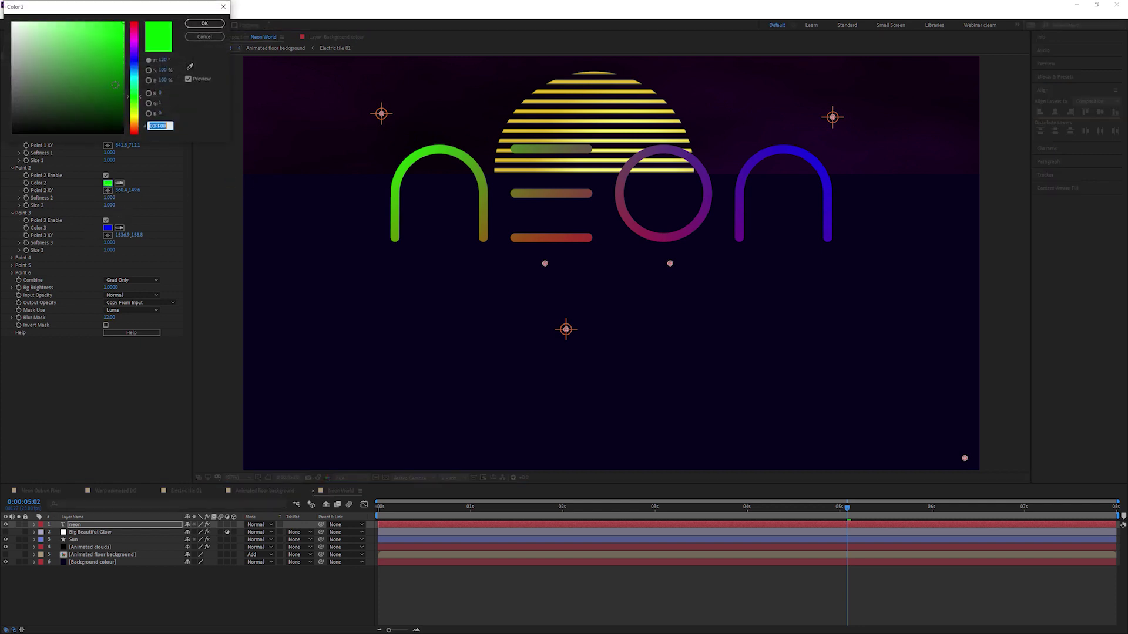
{"action": "left_click", "coordinate": [137, 83]}
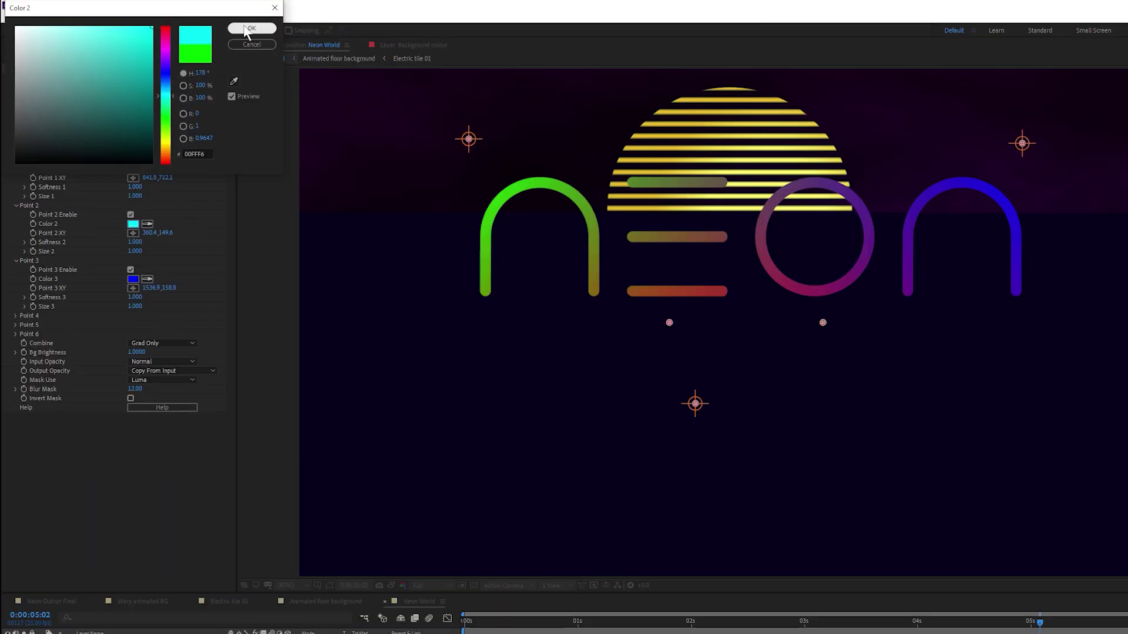
{"action": "left_click", "coordinate": [204, 22]}
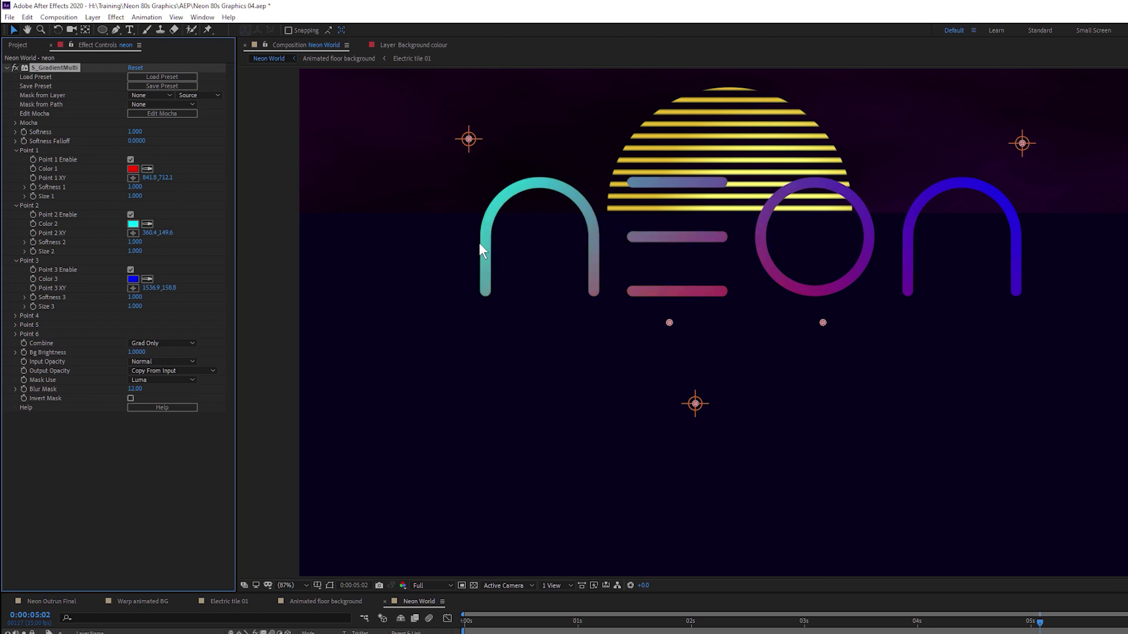
{"action": "left_click", "coordinate": [132, 170]}
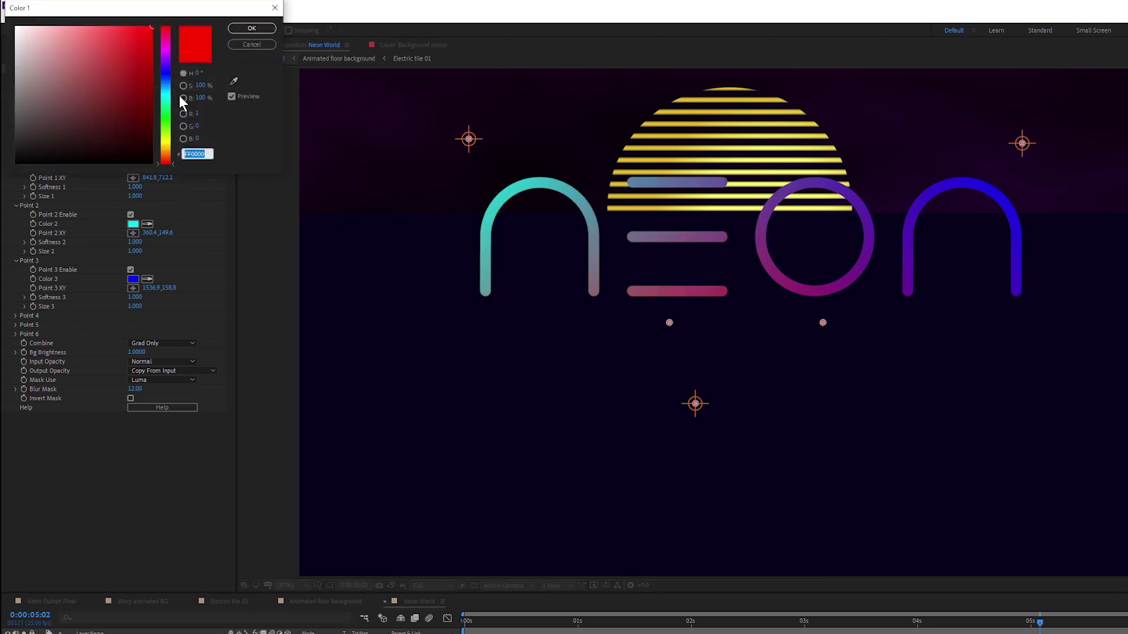
{"action": "left_click_drag", "start_coordinate": [167, 60], "coordinate": [166, 52]}
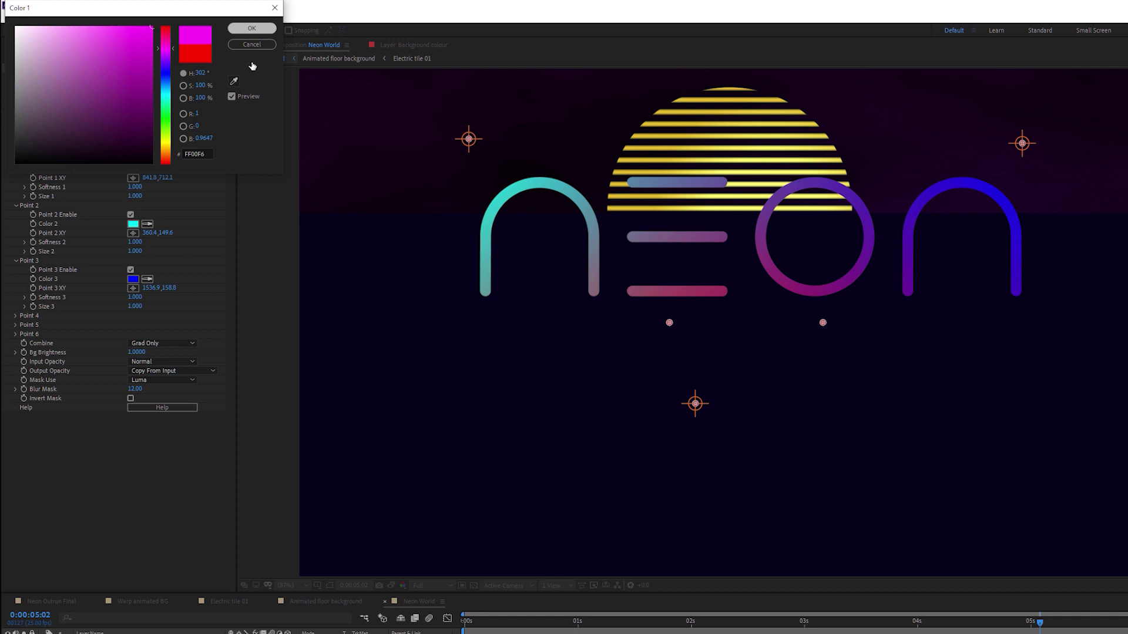
{"action": "left_click", "coordinate": [252, 28]}
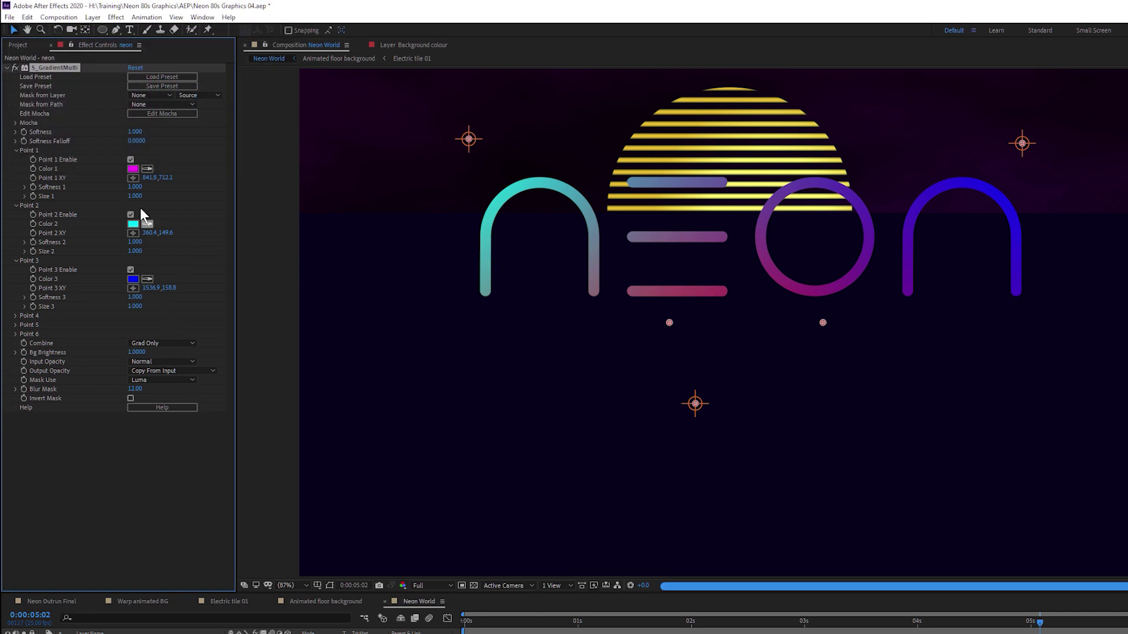
Step: Set Color 3 to purple 9645E9 and shift the first and cyan gradient points right
{"action": "left_click", "coordinate": [131, 279]}
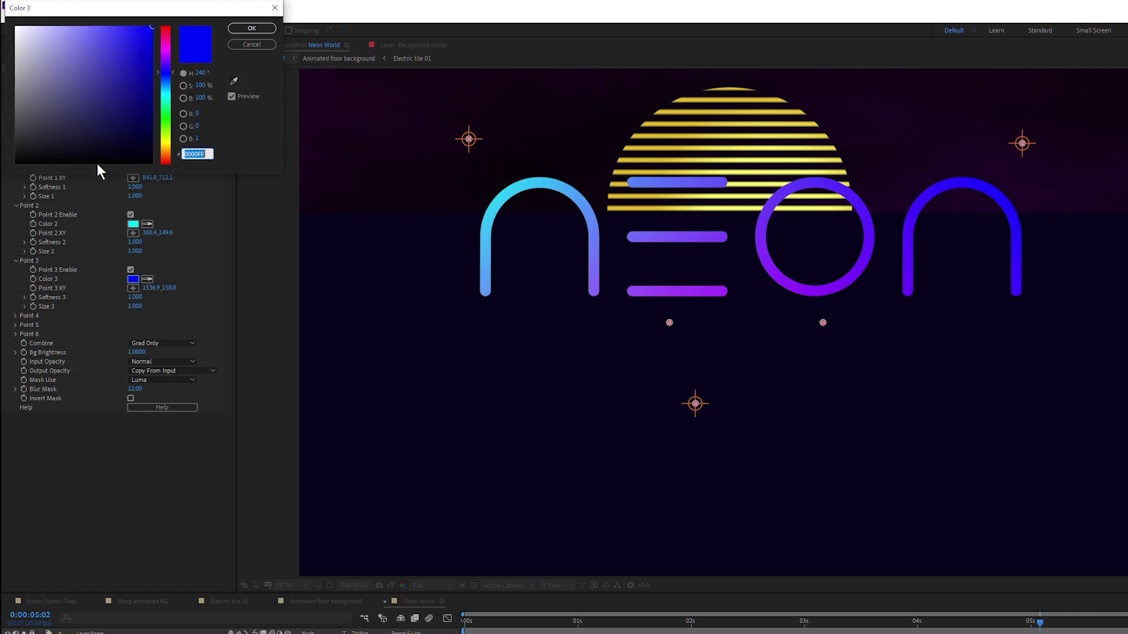
{"action": "mouse_move", "coordinate": [166, 58]}
{"action": "left_mouse_down"}
{"action": "mouse_move", "coordinate": [172, 45]}
{"action": "mouse_move", "coordinate": [100, 32]}
{"action": "mouse_move", "coordinate": [177, 63]}
{"action": "left_mouse_up"}
{"action": "left_click", "coordinate": [134, 29]}
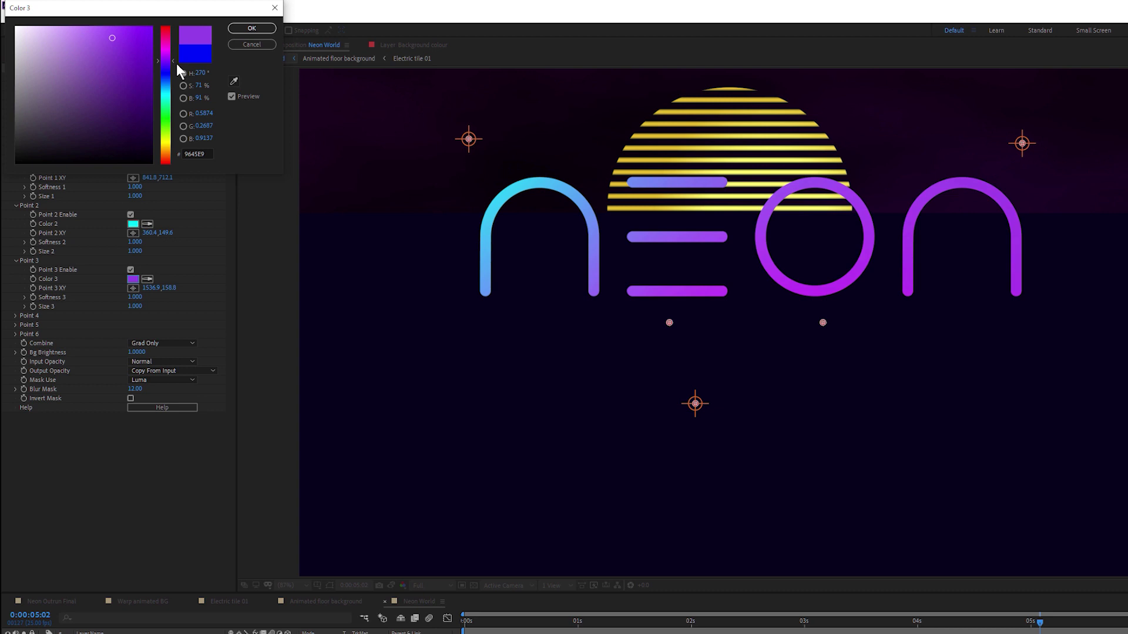
{"action": "left_click", "coordinate": [251, 29]}
{"action": "left_click_drag", "start_coordinate": [697, 404], "coordinate": [838, 404]}
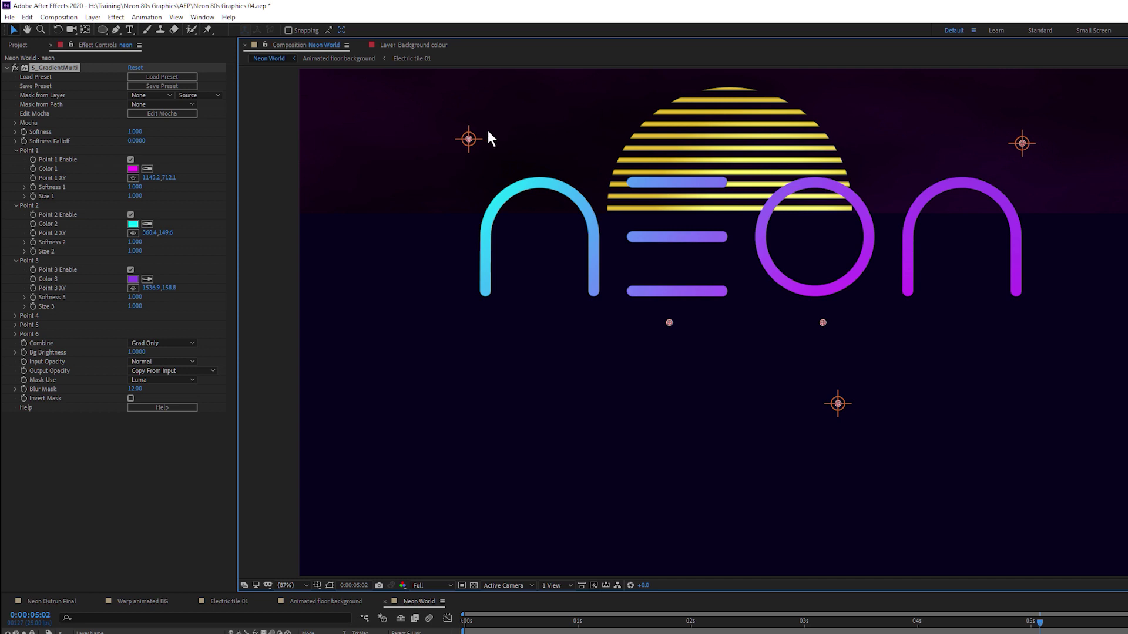
{"action": "left_click_drag", "start_coordinate": [469, 139], "coordinate": [547, 135]}
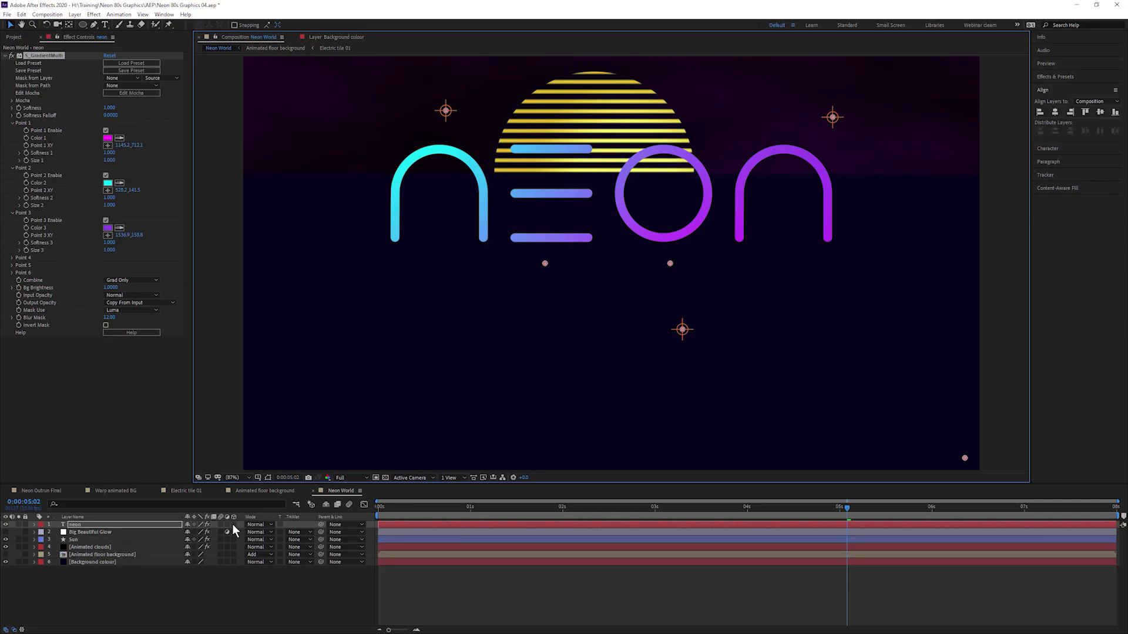
Step: Make neon 3D and keyframe Position from Z 1600 at 0s to its final place at 5s
{"action": "left_click", "coordinate": [233, 524]}
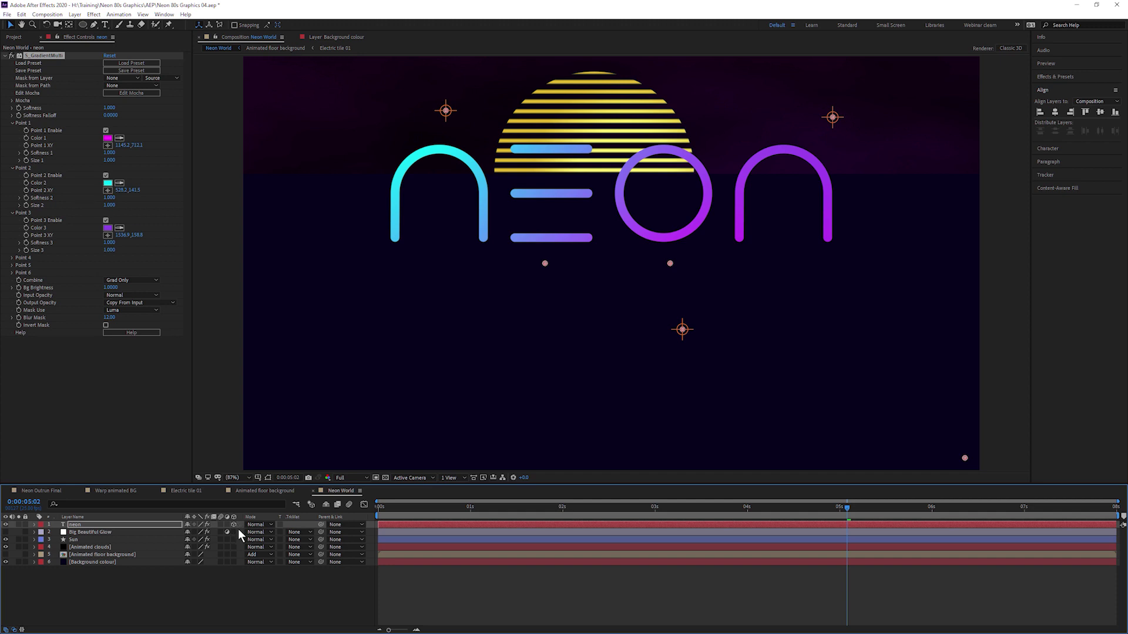
{"action": "key", "text": "p"}
{"action": "left_click", "coordinate": [840, 510]}
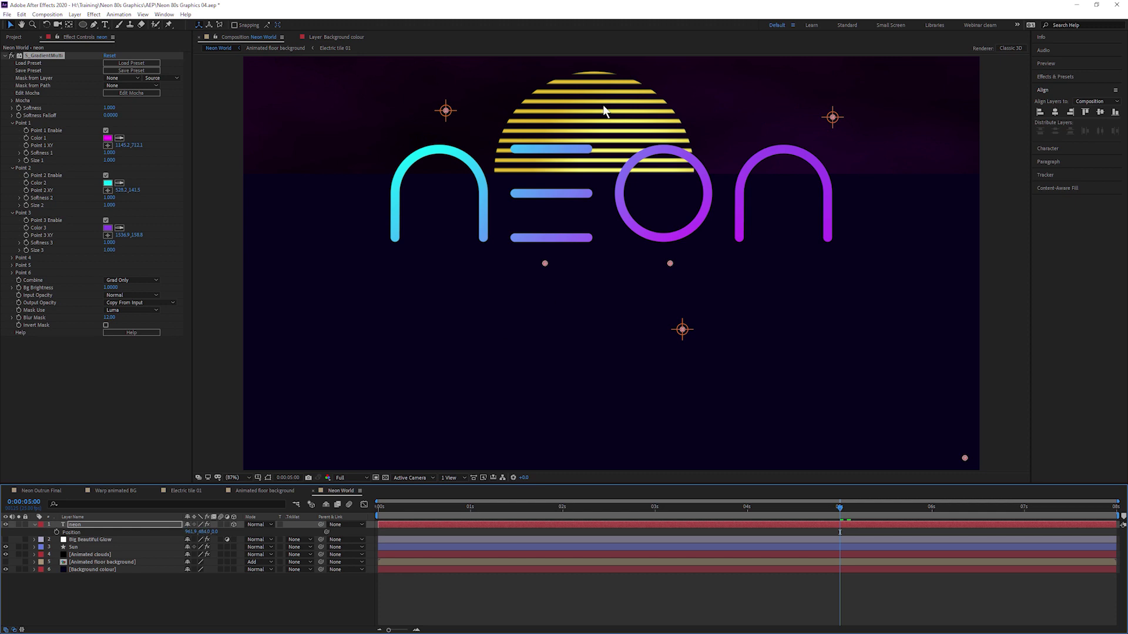
{"action": "left_click", "coordinate": [57, 532]}
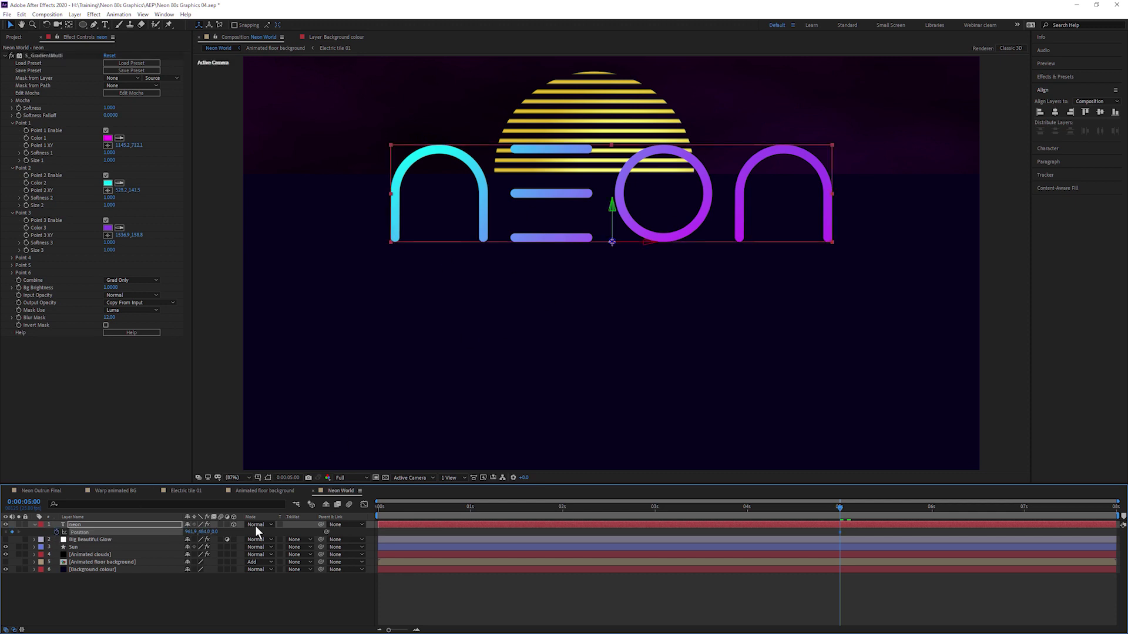
{"action": "left_click_drag", "start_coordinate": [387, 515], "coordinate": [335, 520]}
{"action": "left_click_drag", "start_coordinate": [215, 531], "coordinate": [235, 590]}
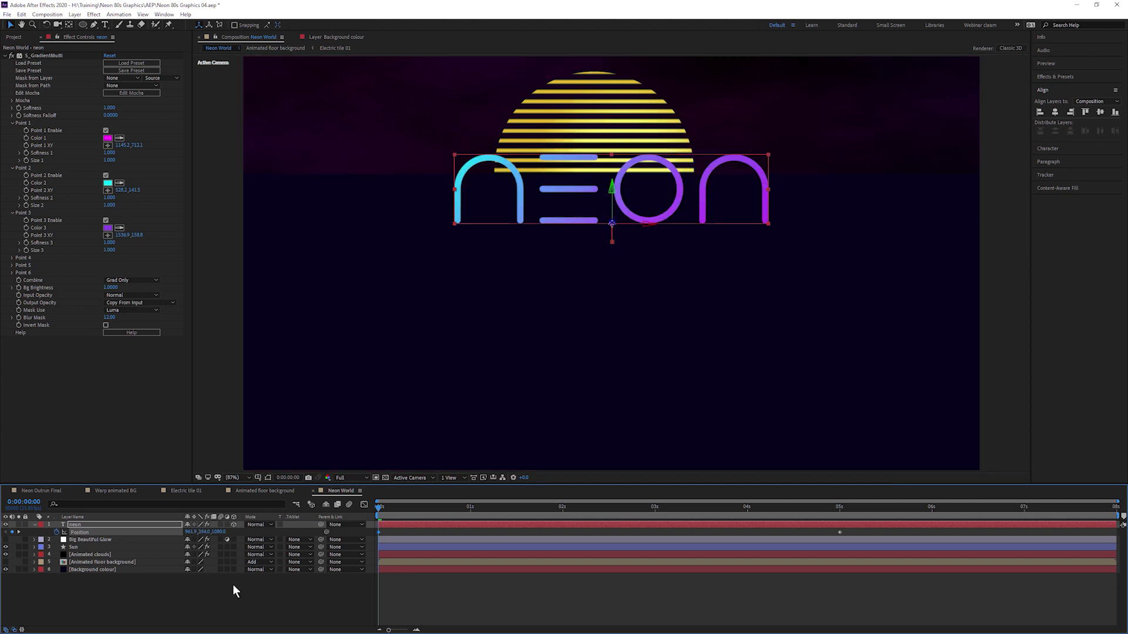
{"action": "left_click_drag", "start_coordinate": [398, 507], "coordinate": [839, 504]}
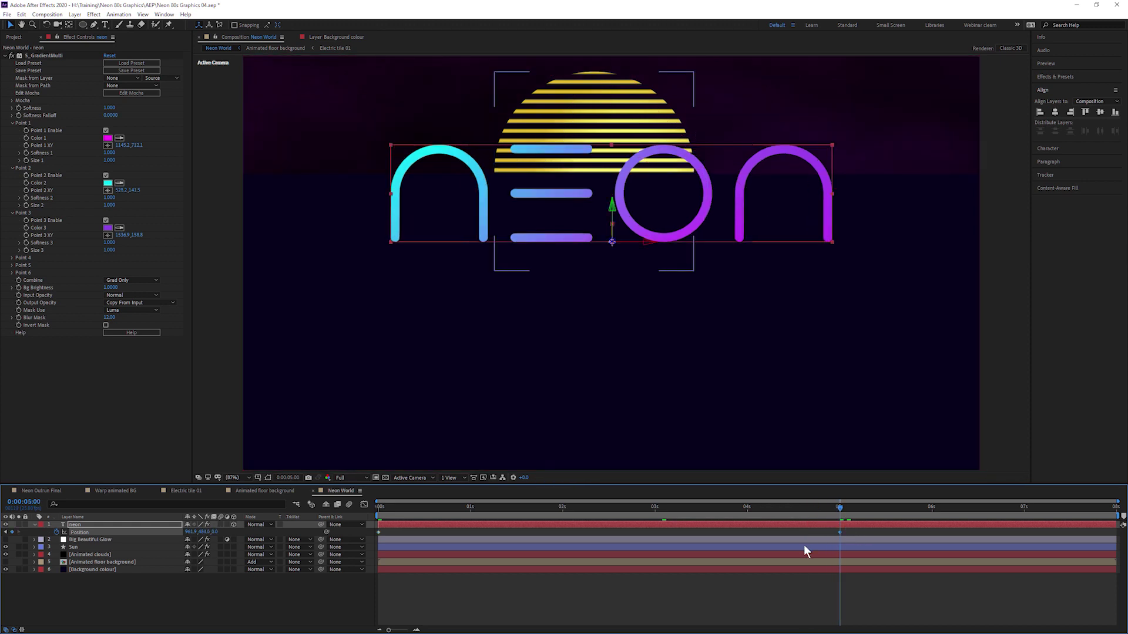
Step: Apply Easy Ease to the 5-second Position keyframe and check the eased motion
{"action": "right_click", "coordinate": [839, 532]}
{"action": "mouse_move", "coordinate": [879, 529]}
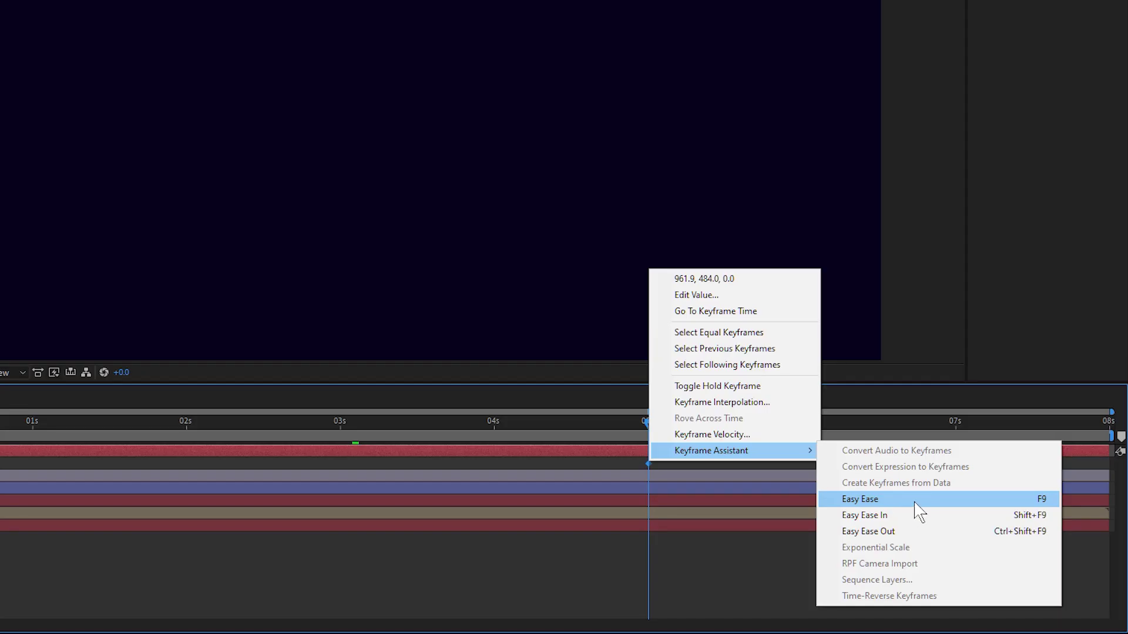
{"action": "left_click", "coordinate": [969, 554]}
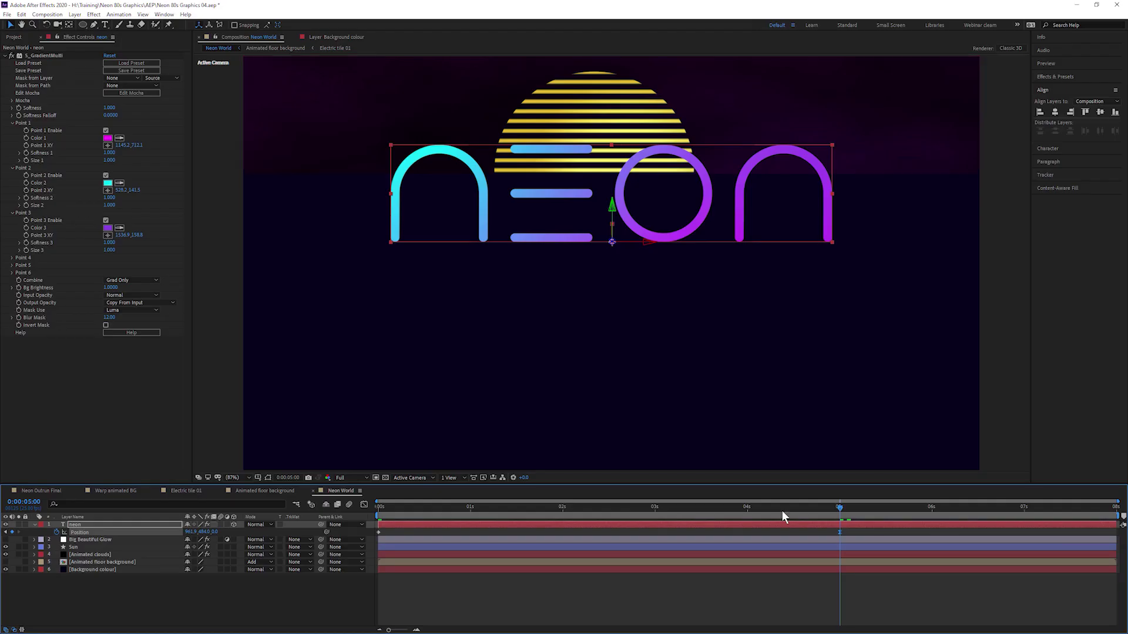
{"action": "left_click_drag", "start_coordinate": [780, 509], "coordinate": [835, 511]}
Step: Copy the S_EmbossGlass and S_WarpPuff effects from Triangle 01 in Electric tile 01
{"action": "left_click", "coordinate": [186, 492]}
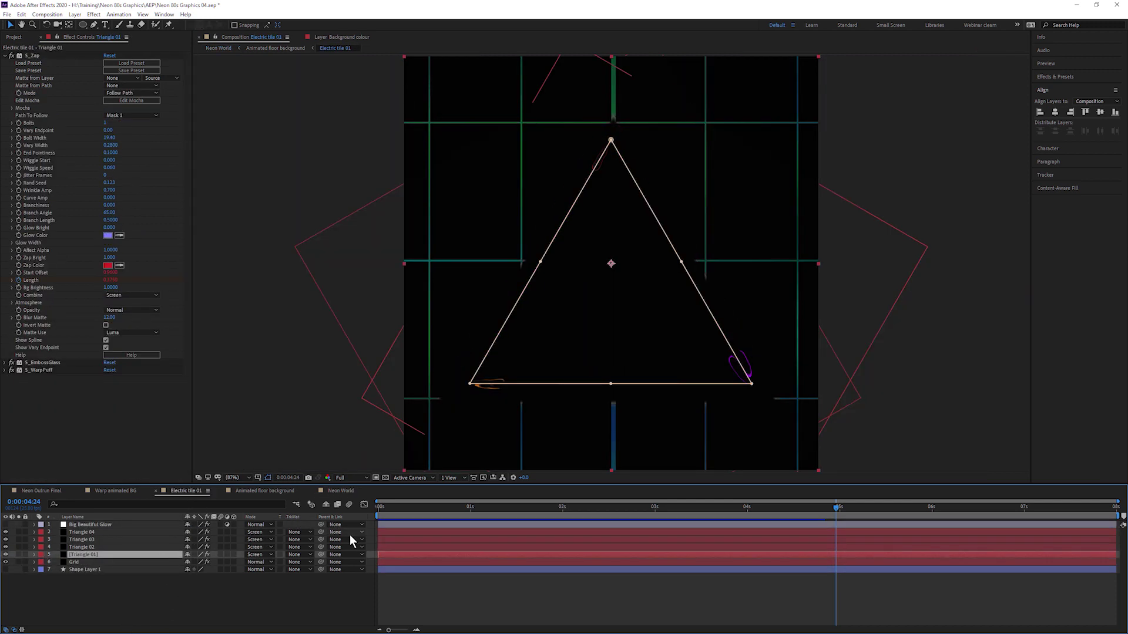
{"action": "left_click", "coordinate": [6, 56]}
{"action": "left_click", "coordinate": [51, 62]}
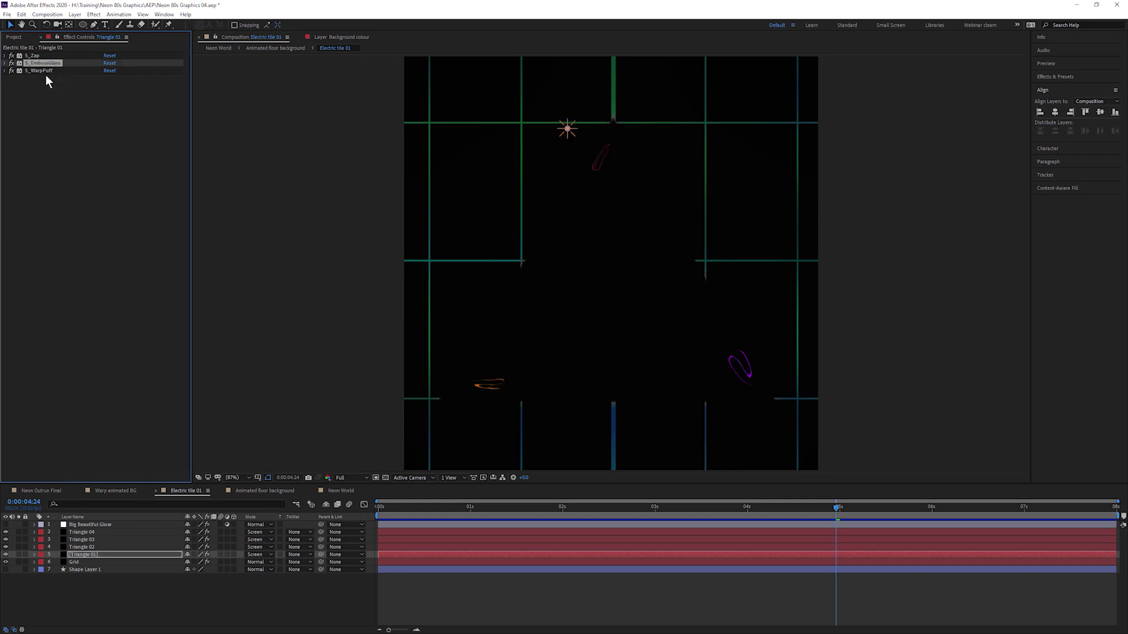
{"action": "left_click", "coordinate": [46, 69], "text": "shift"}
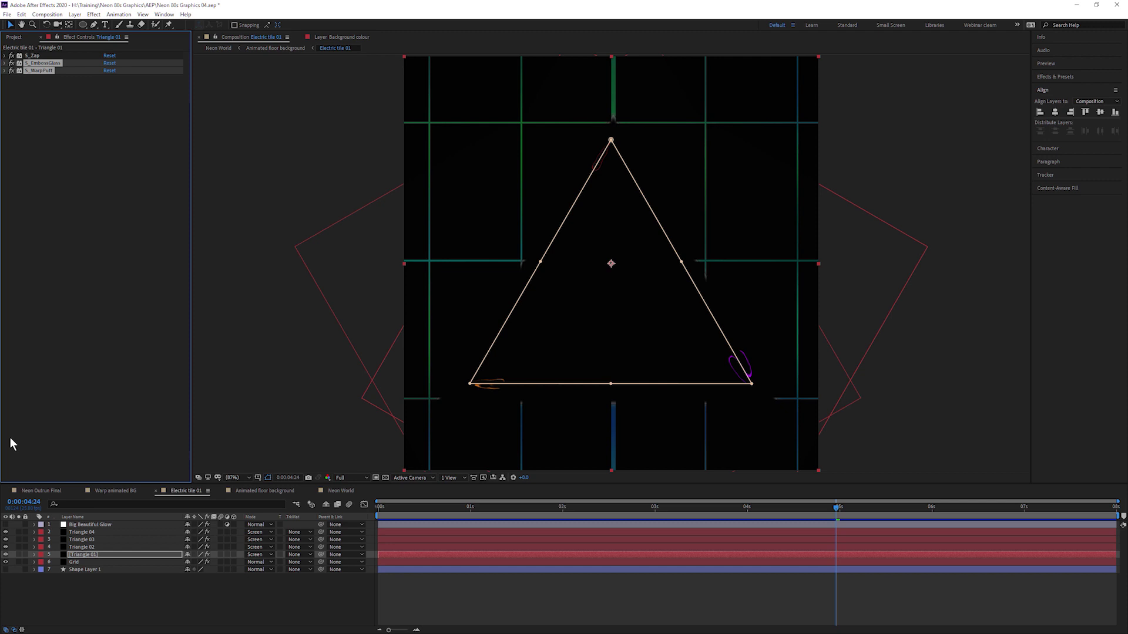
{"action": "left_click", "coordinate": [21, 14]}
{"action": "left_click", "coordinate": [36, 61]}
Step: Paste both effects onto the neon text layer in Neon World
{"action": "left_click", "coordinate": [339, 490]}
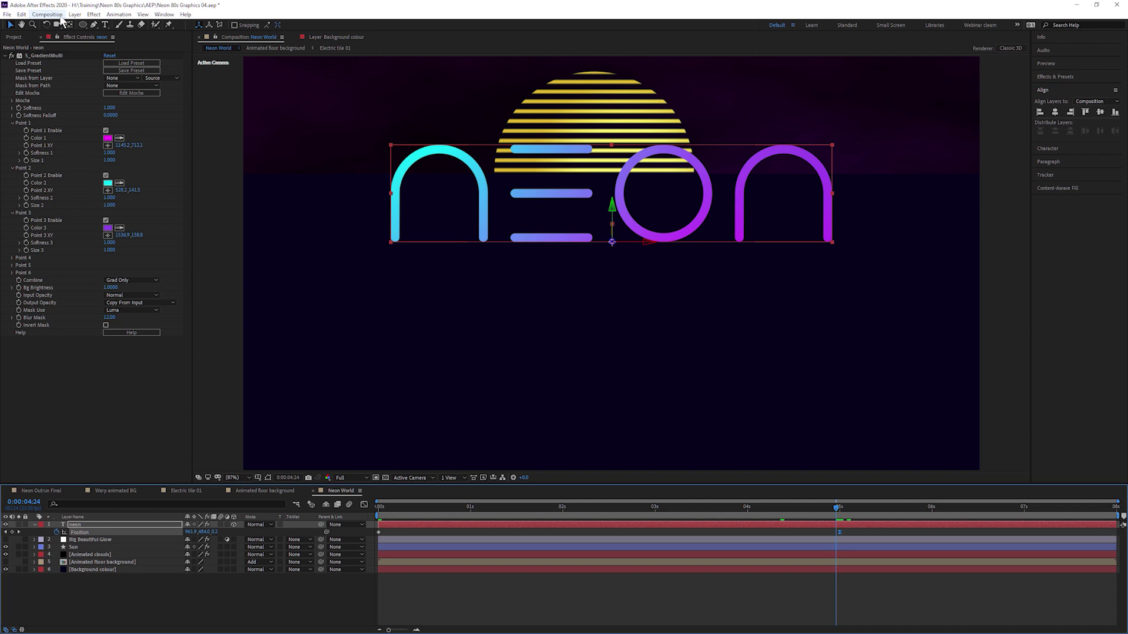
{"action": "left_click", "coordinate": [47, 14]}
{"action": "mouse_move", "coordinate": [22, 14]}
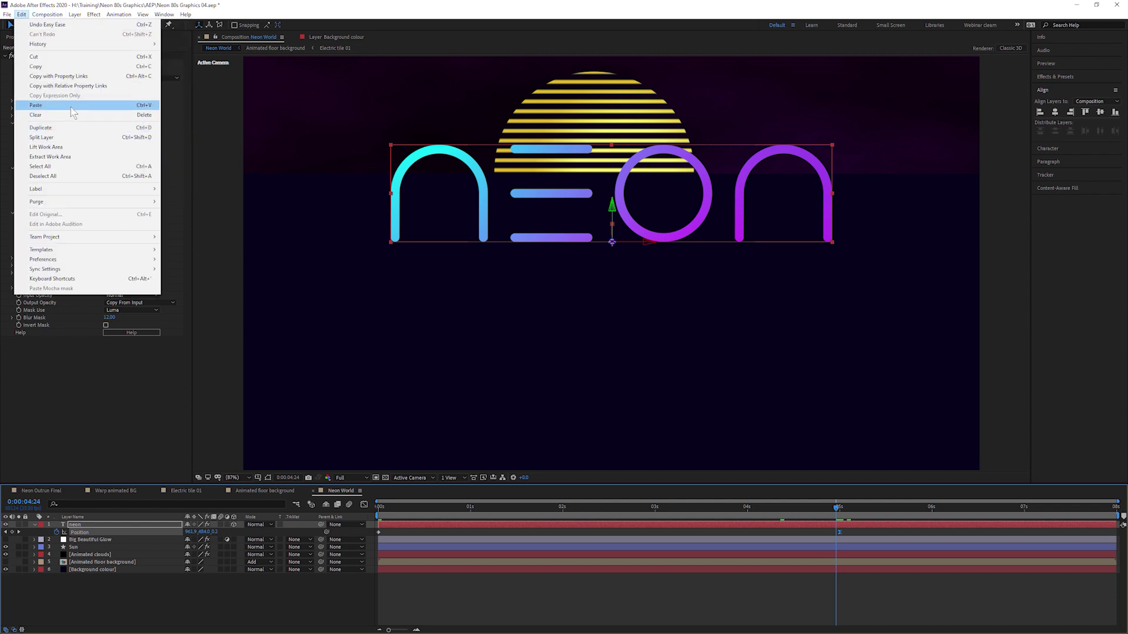
{"action": "left_click", "coordinate": [35, 106]}
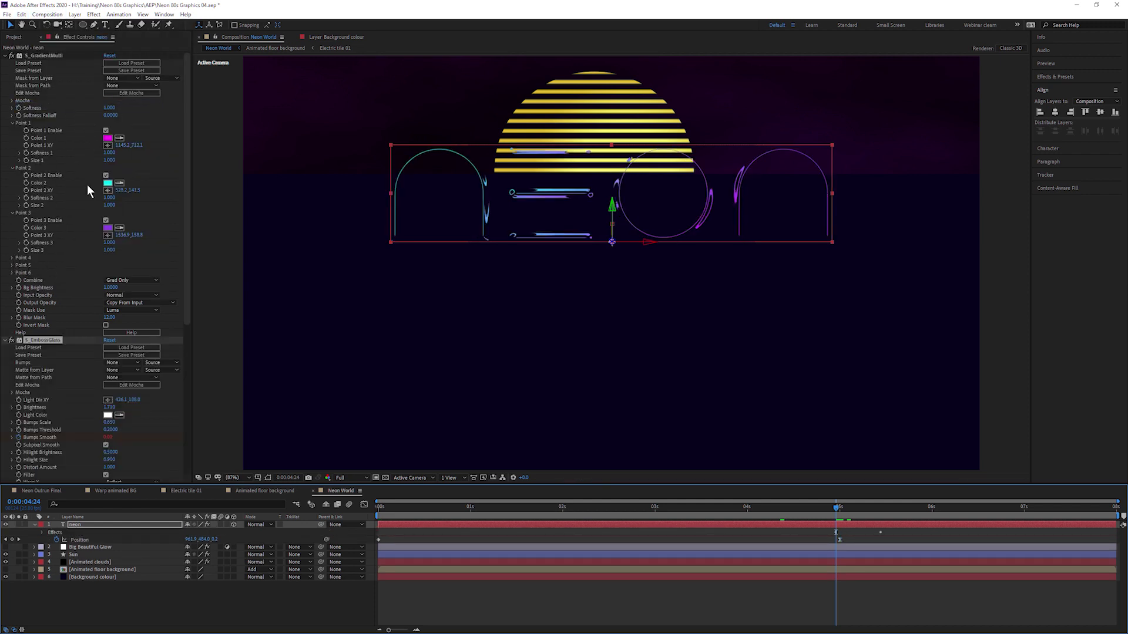
Step: Solo and preview the neon layer, then set its keyframed Bumps Smooth to about 6
{"action": "left_click", "coordinate": [18, 525]}
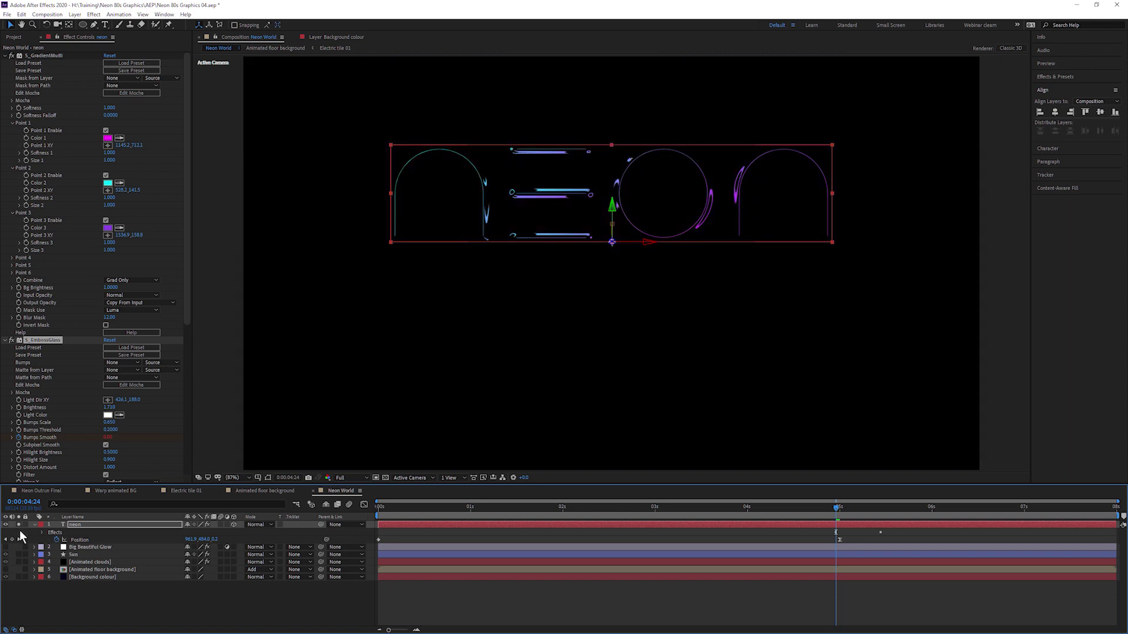
{"action": "key", "text": "space"}
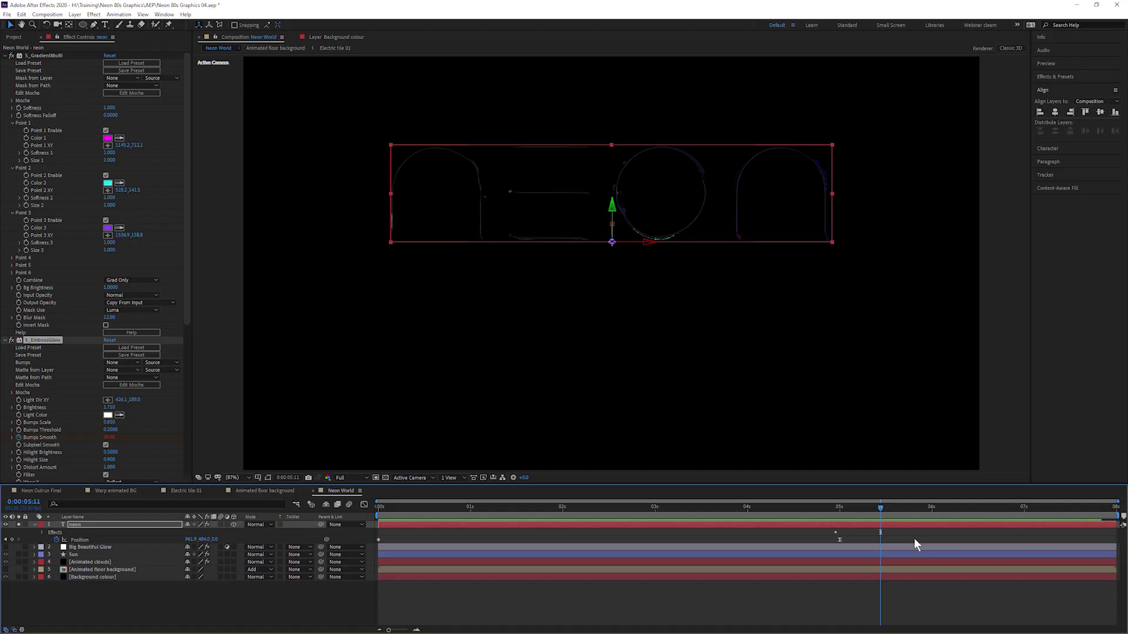
{"action": "key", "text": "u"}
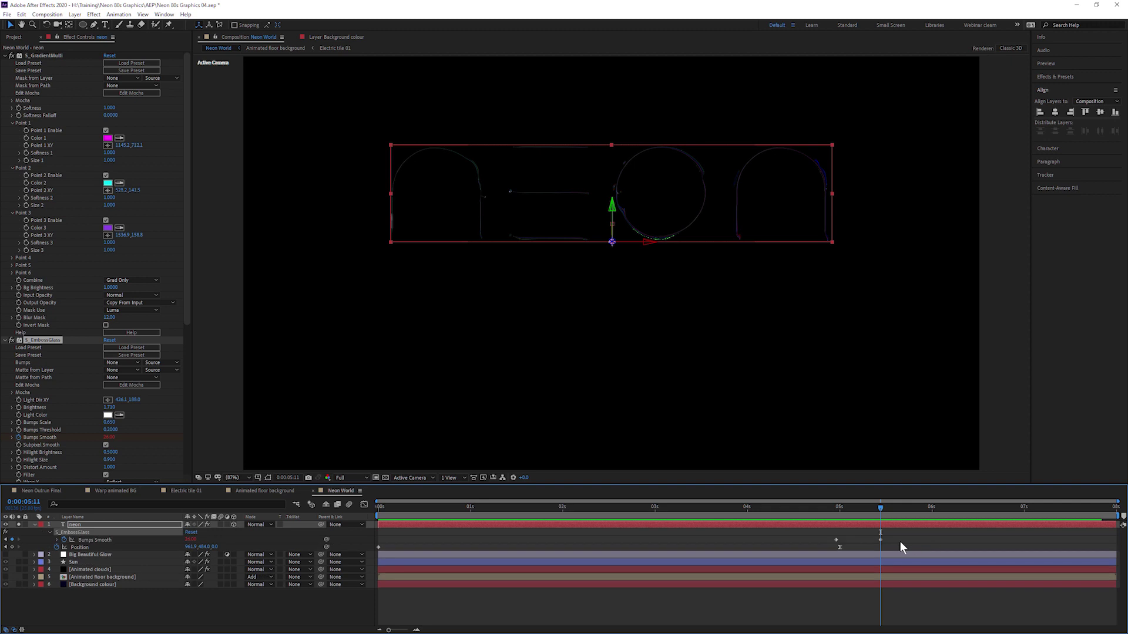
{"action": "left_click", "coordinate": [104, 541]}
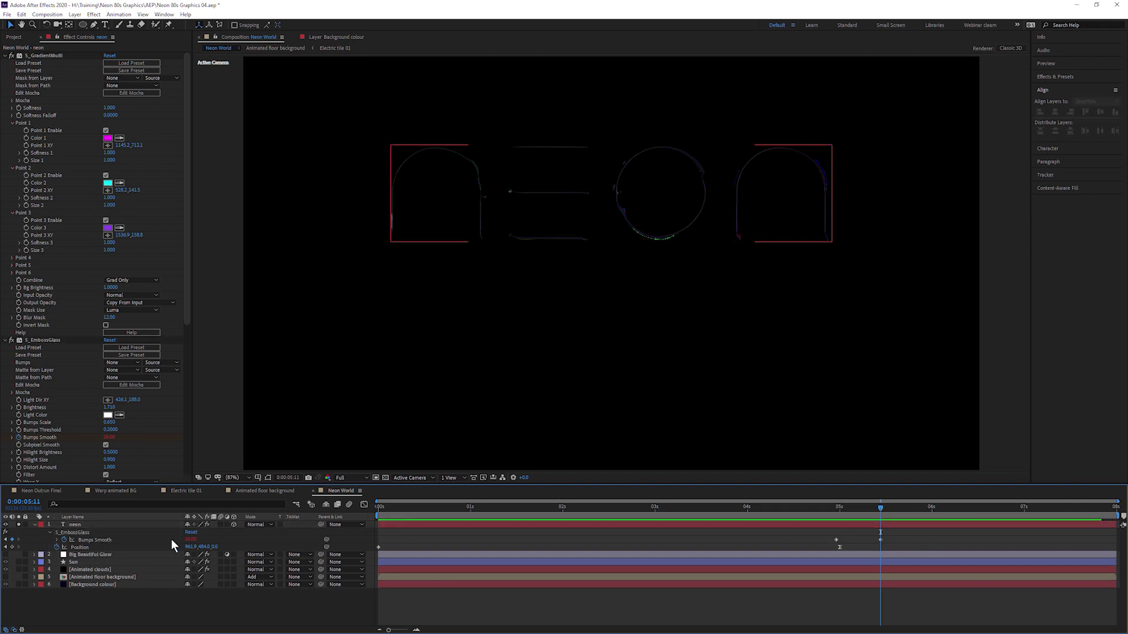
{"action": "left_click", "coordinate": [107, 539]}
{"action": "type", "text": "7"}
{"action": "key", "text": "Return"}
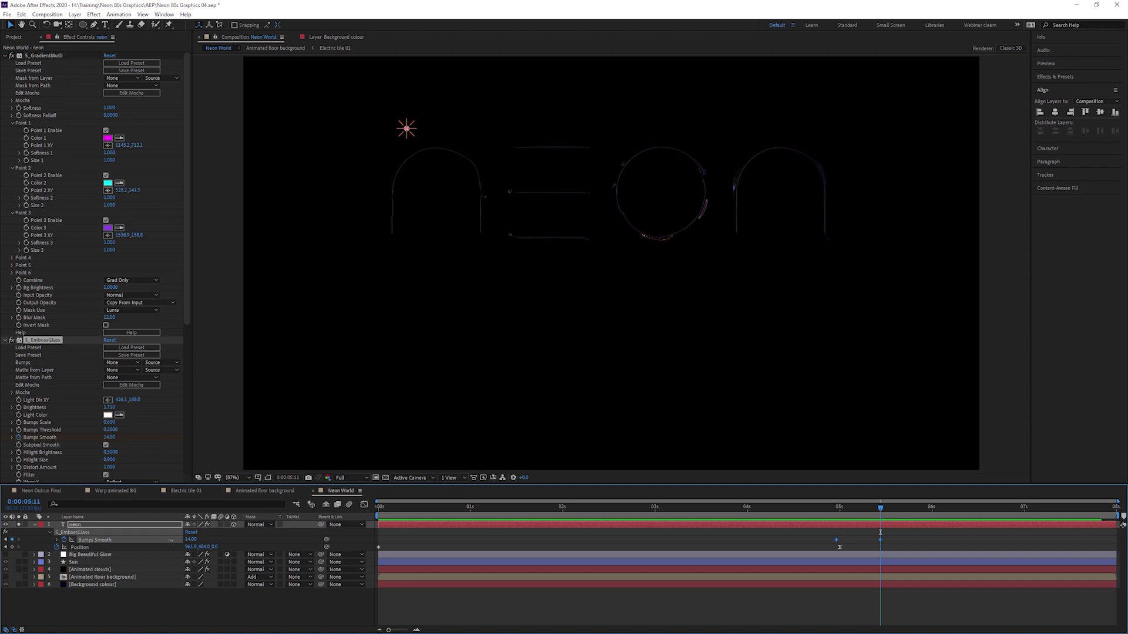
{"action": "left_click_drag", "start_coordinate": [189, 540], "coordinate": [158, 540]}
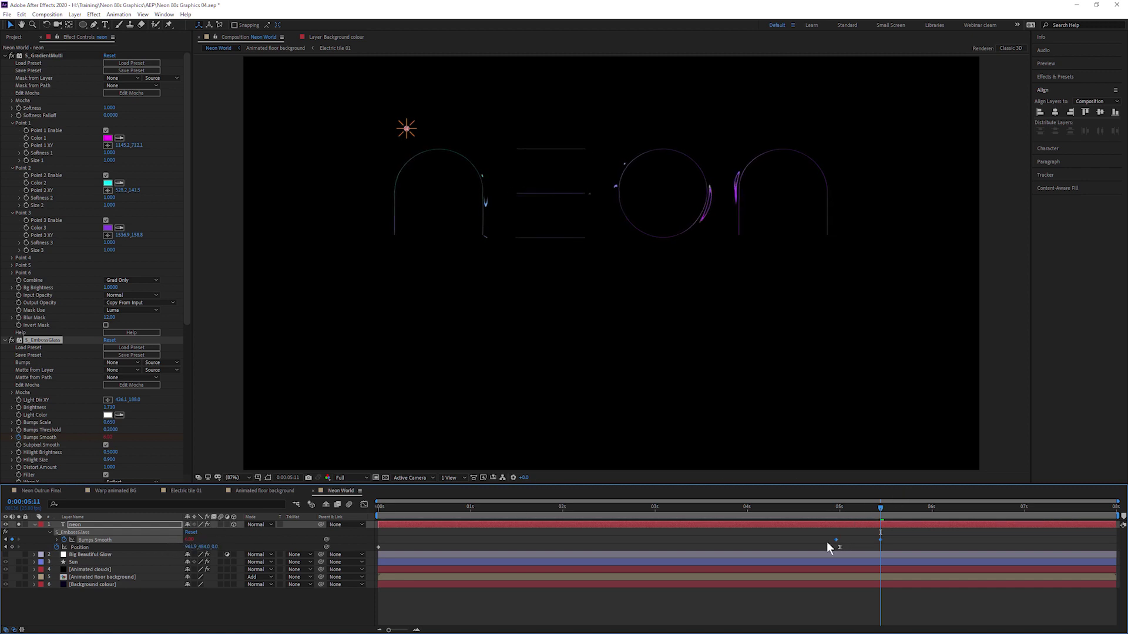
Step: Shift the neon layer's Position and Bumps Smooth keyframes earlier and preview the animation
{"action": "left_click_drag", "start_coordinate": [826, 538], "coordinate": [844, 543]}
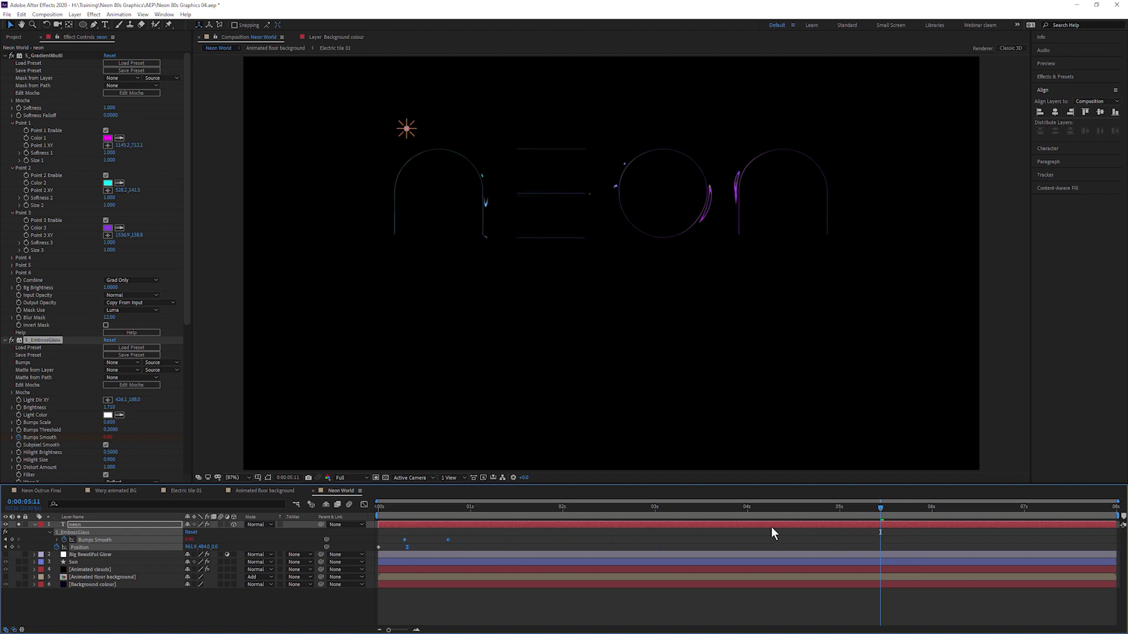
{"action": "left_click_drag", "start_coordinate": [797, 532], "coordinate": [906, 539]}
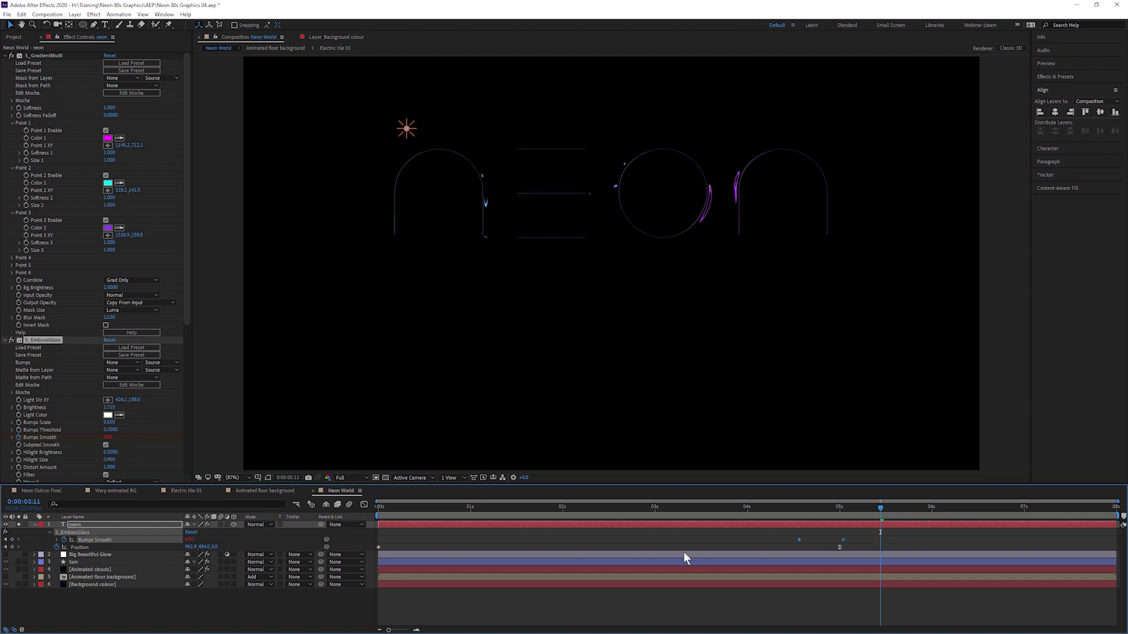
{"action": "left_click_drag", "start_coordinate": [376, 549], "coordinate": [378, 541]}
{"action": "key", "text": "space"}
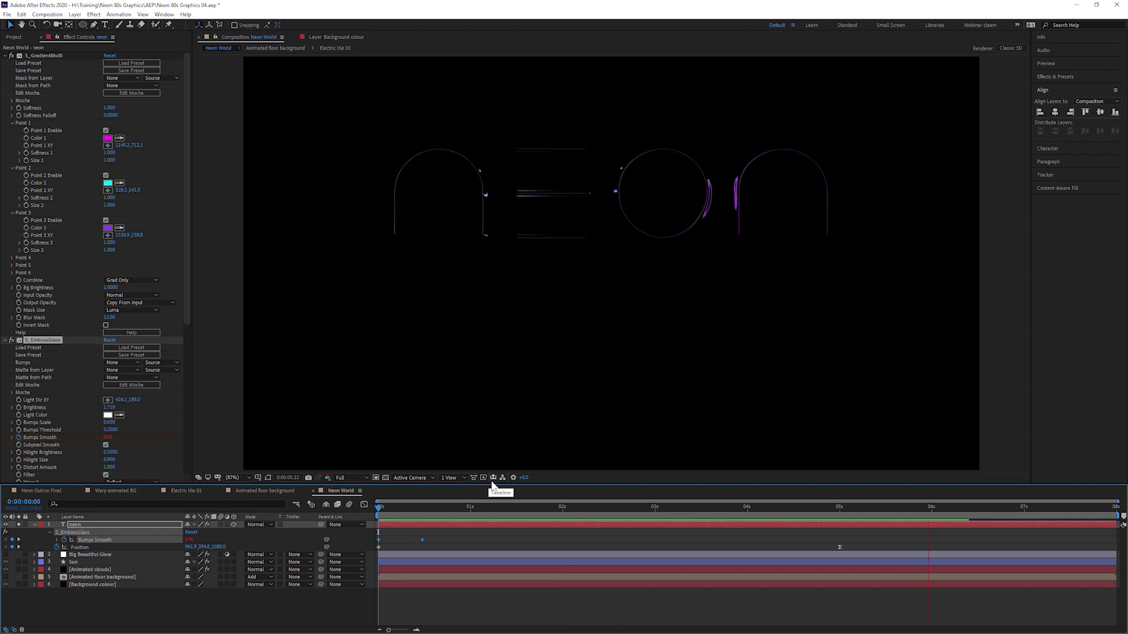
{"action": "scroll", "coordinate": [94, 265], "scroll_direction": "down", "scroll_amount": 5}
{"action": "left_click_drag", "start_coordinate": [109, 265], "coordinate": [140, 268]}
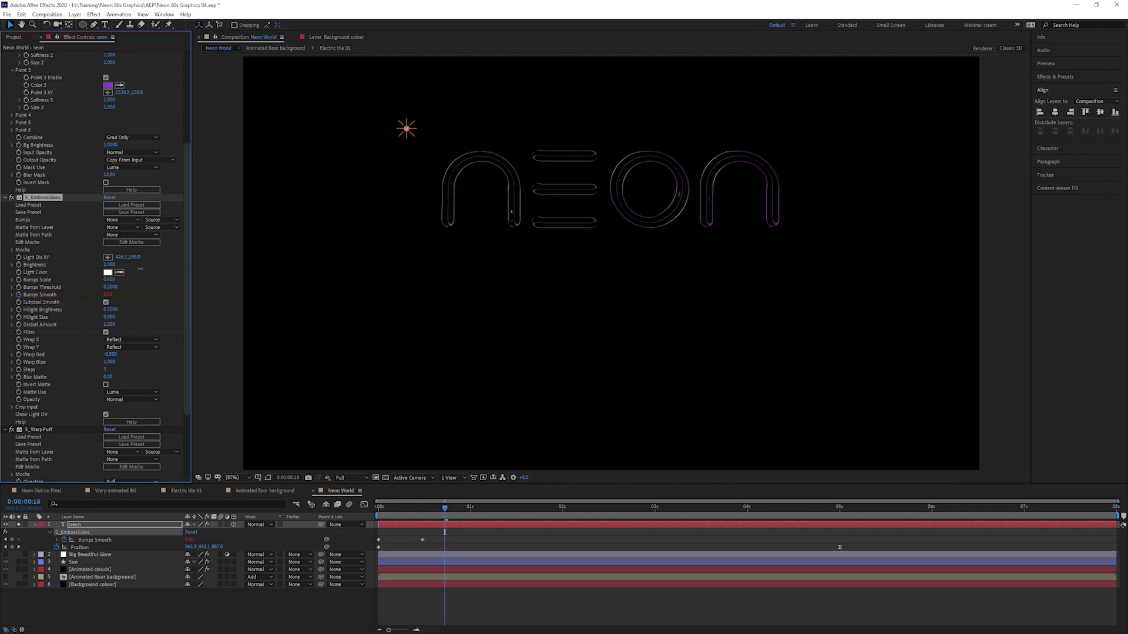
{"action": "left_click", "coordinate": [867, 507]}
{"action": "key", "text": "space"}
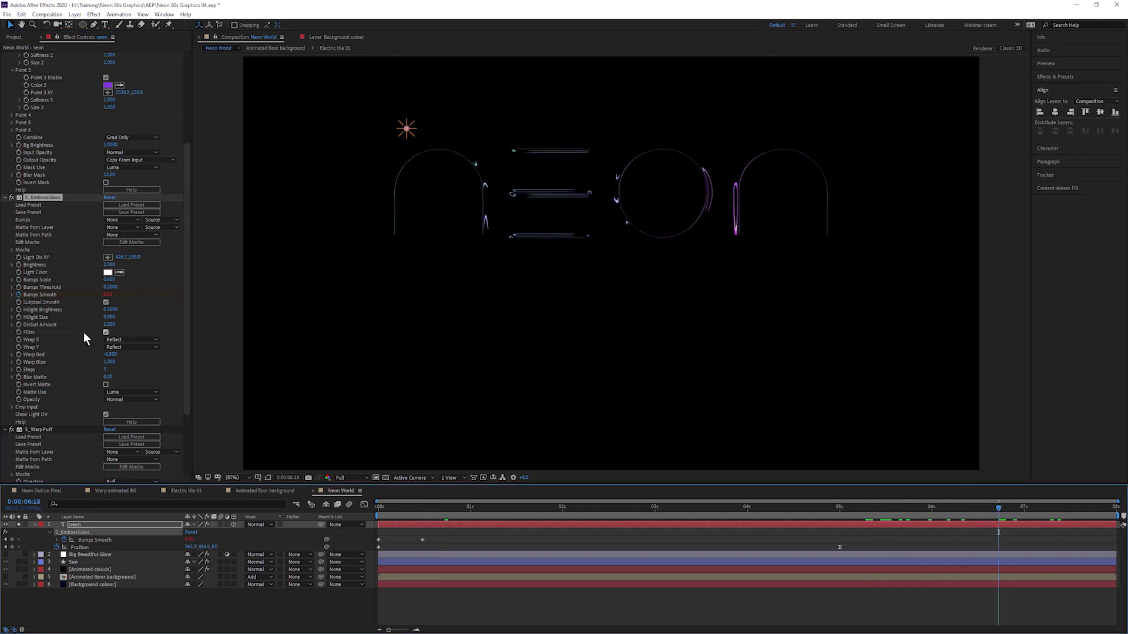
{"action": "left_click", "coordinate": [100, 526]}
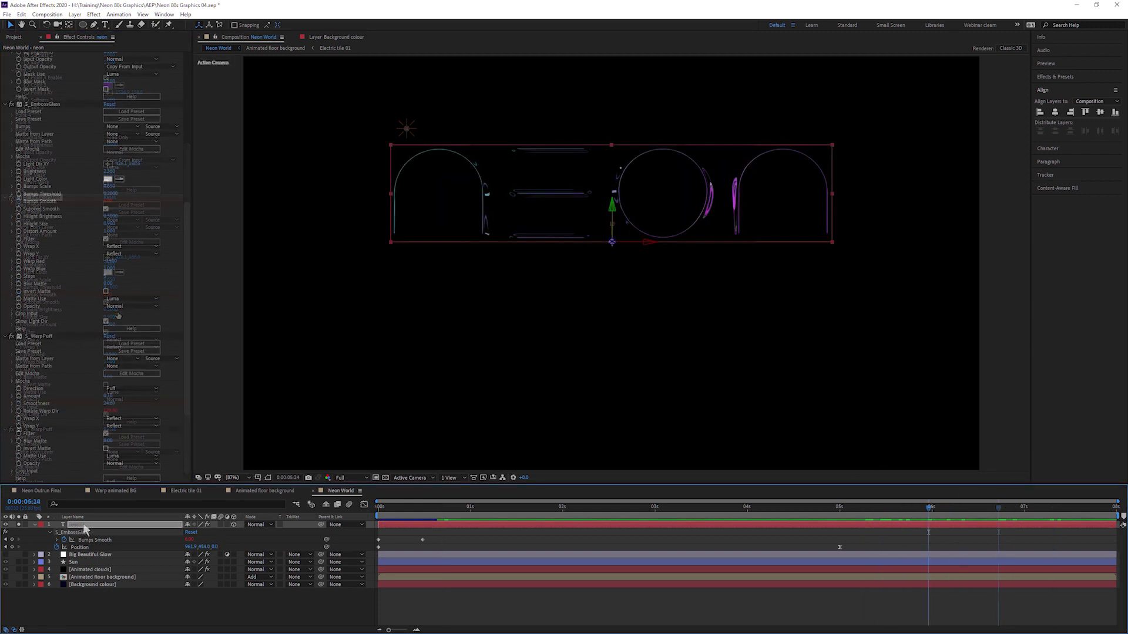
Step: Duplicate the neon layer, collapse its effects, and rename the copy 'Neon Fill'
{"action": "left_click", "coordinate": [21, 15]}
{"action": "left_click", "coordinate": [84, 128]}
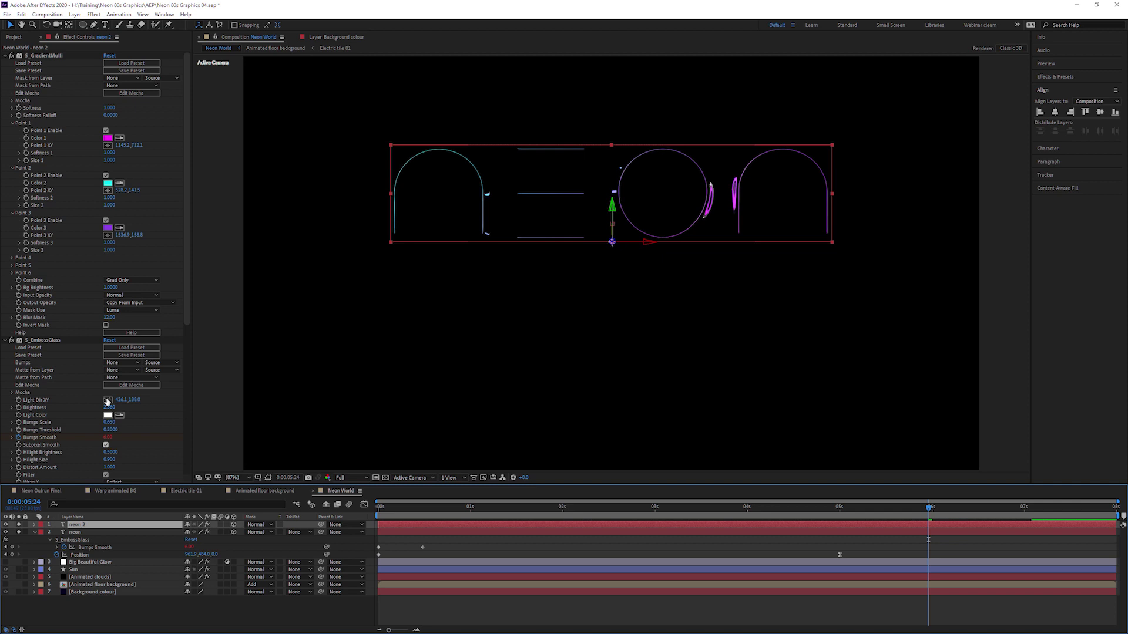
{"action": "left_click", "coordinate": [6, 341]}
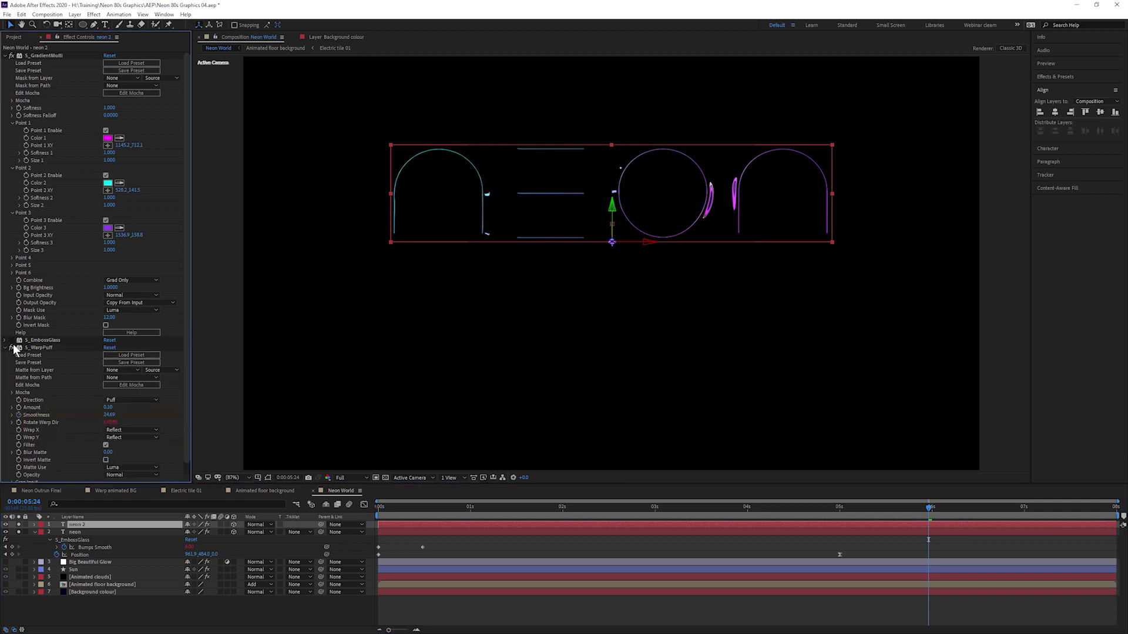
{"action": "left_click", "coordinate": [12, 348]}
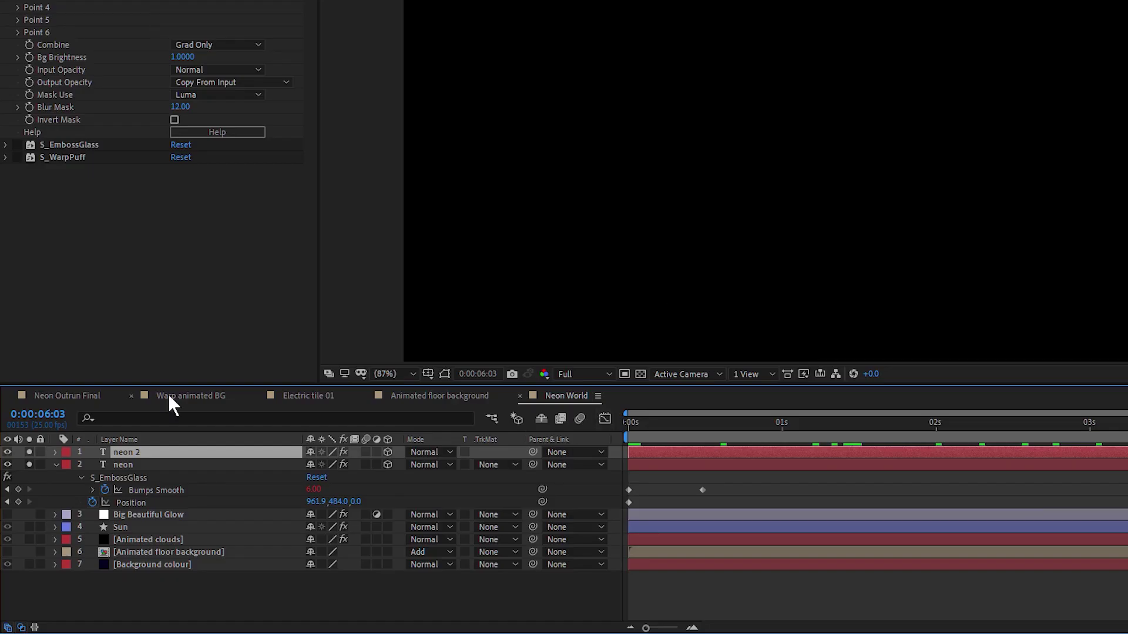
{"action": "key", "text": "Return"}
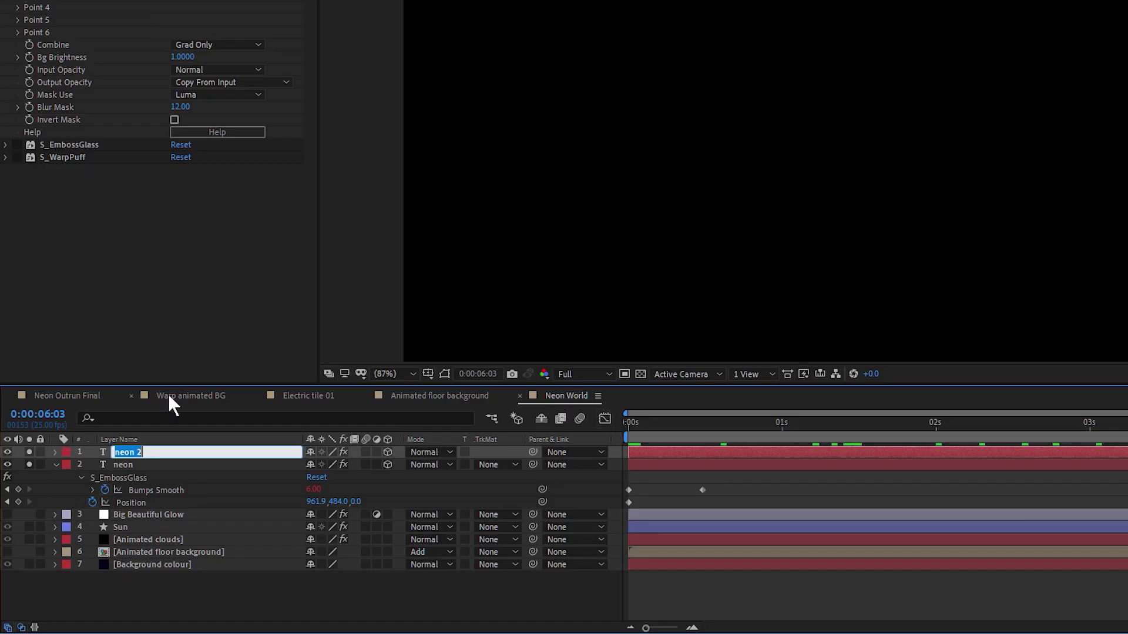
{"action": "type", "text": "Neon Fill"}
{"action": "key", "text": "Return"}
Step: Rename the original neon layer 'Neon Outlines'
{"action": "key", "text": "ctrl+Down"}
{"action": "key", "text": "Return"}
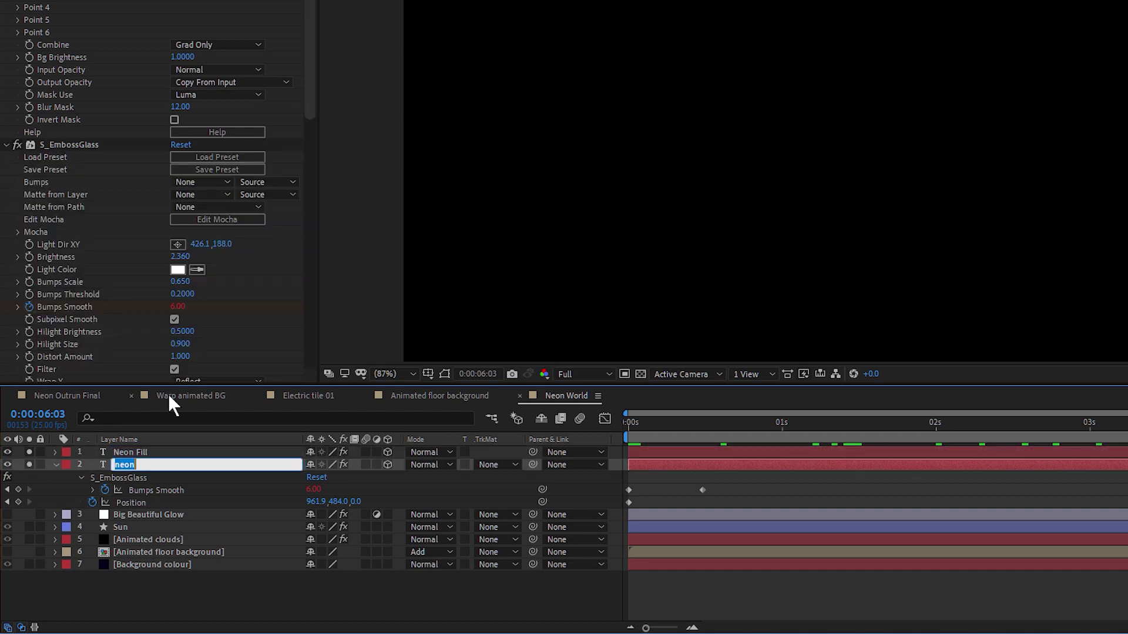
{"action": "type", "text": "Neon Outlines"}
{"action": "key", "text": "Return"}
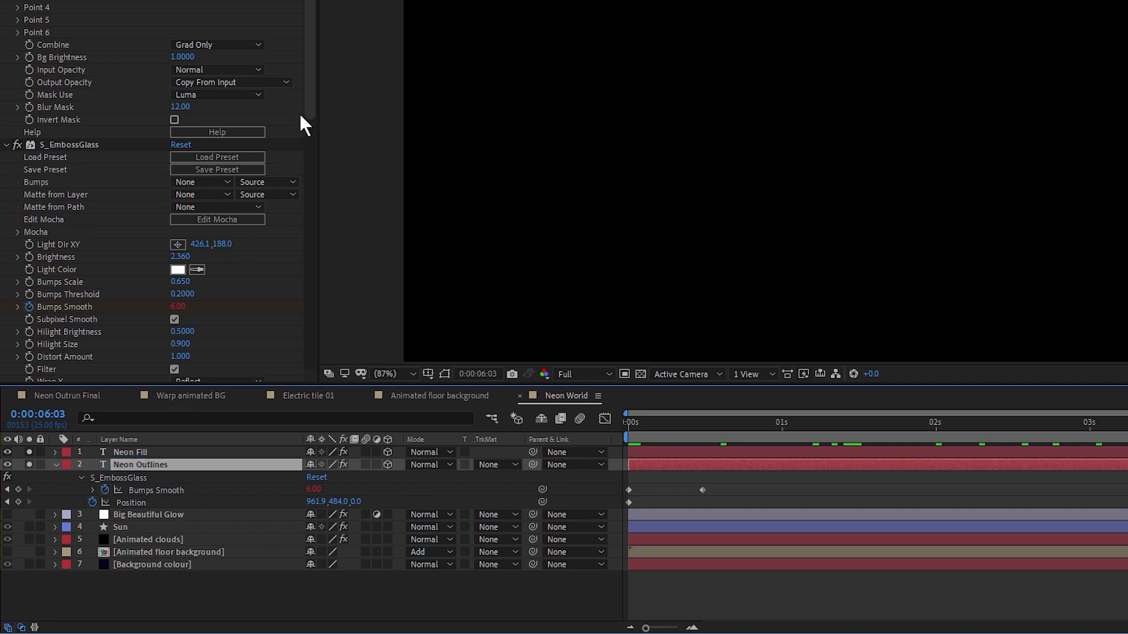
Step: Set Bumps Scale 0.880 and Threshold 0.6000, raise S_WarpPuff Amount to 0.70, and preview
{"action": "left_click_drag", "start_coordinate": [301, 117], "coordinate": [292, 188]}
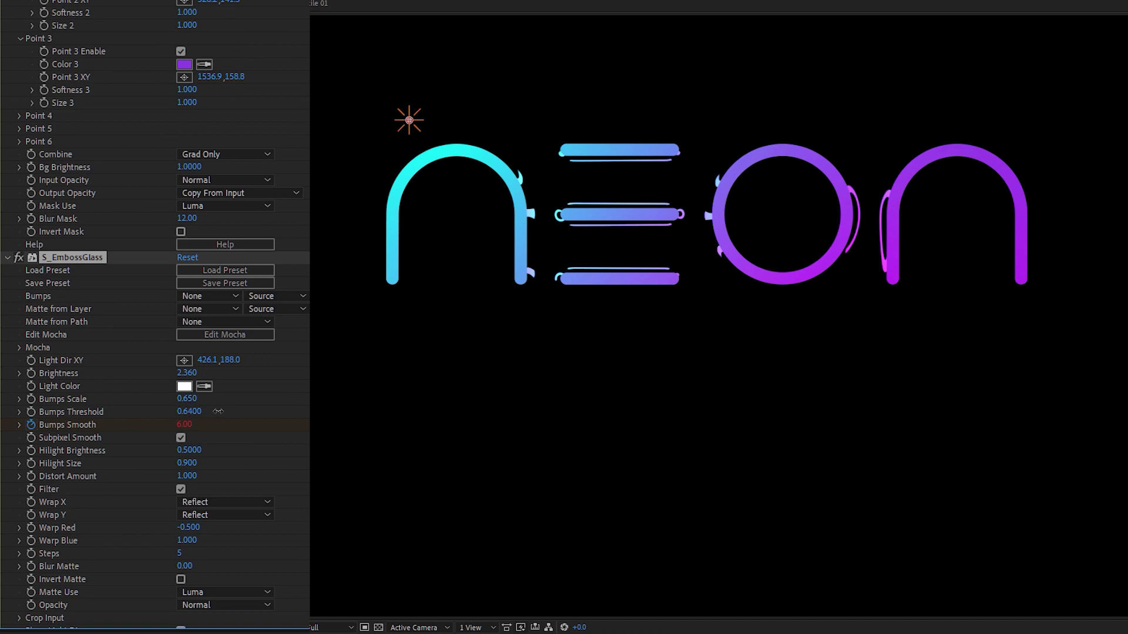
{"action": "mouse_move", "coordinate": [217, 411]}
{"action": "left_mouse_down"}
{"action": "mouse_move", "coordinate": [223, 402]}
{"action": "mouse_move", "coordinate": [211, 404]}
{"action": "left_mouse_up"}
{"action": "scroll", "coordinate": [208, 435], "scroll_direction": "down", "scroll_amount": 4}
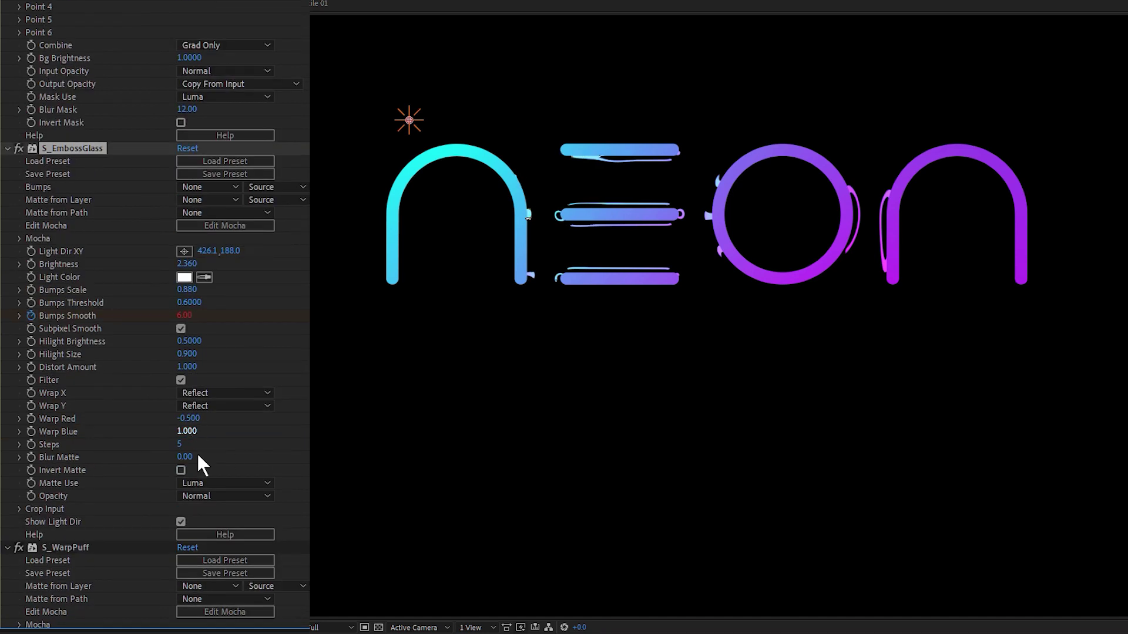
{"action": "scroll", "coordinate": [155, 317], "scroll_direction": "down", "scroll_amount": 6}
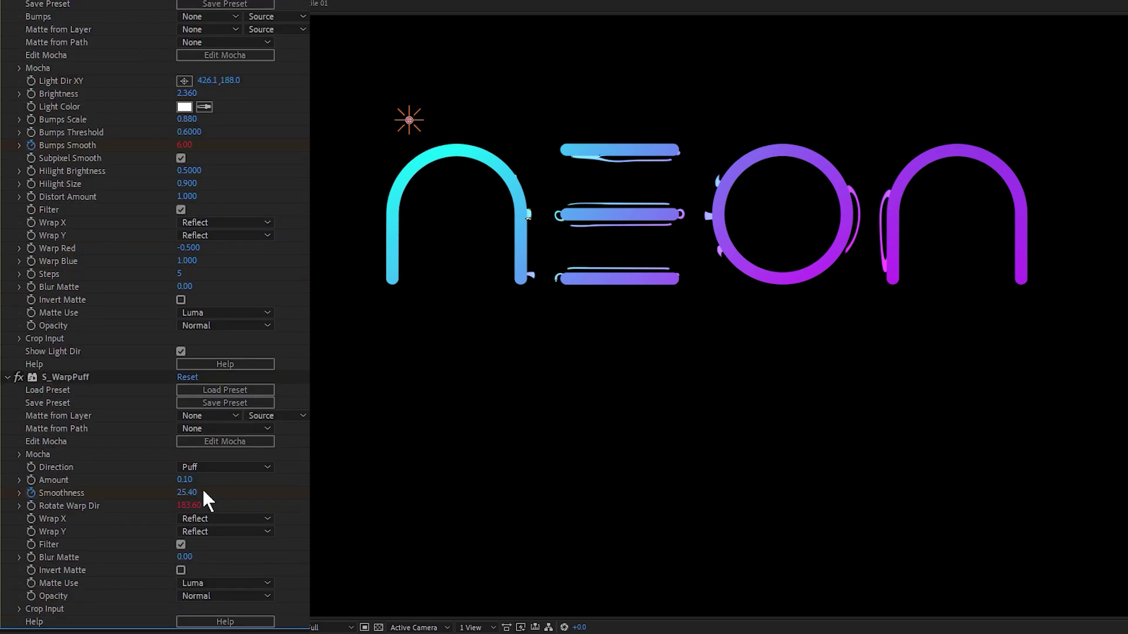
{"action": "mouse_move", "coordinate": [185, 480]}
{"action": "left_mouse_down"}
{"action": "mouse_move", "coordinate": [215, 480]}
{"action": "mouse_move", "coordinate": [170, 481]}
{"action": "left_mouse_up"}
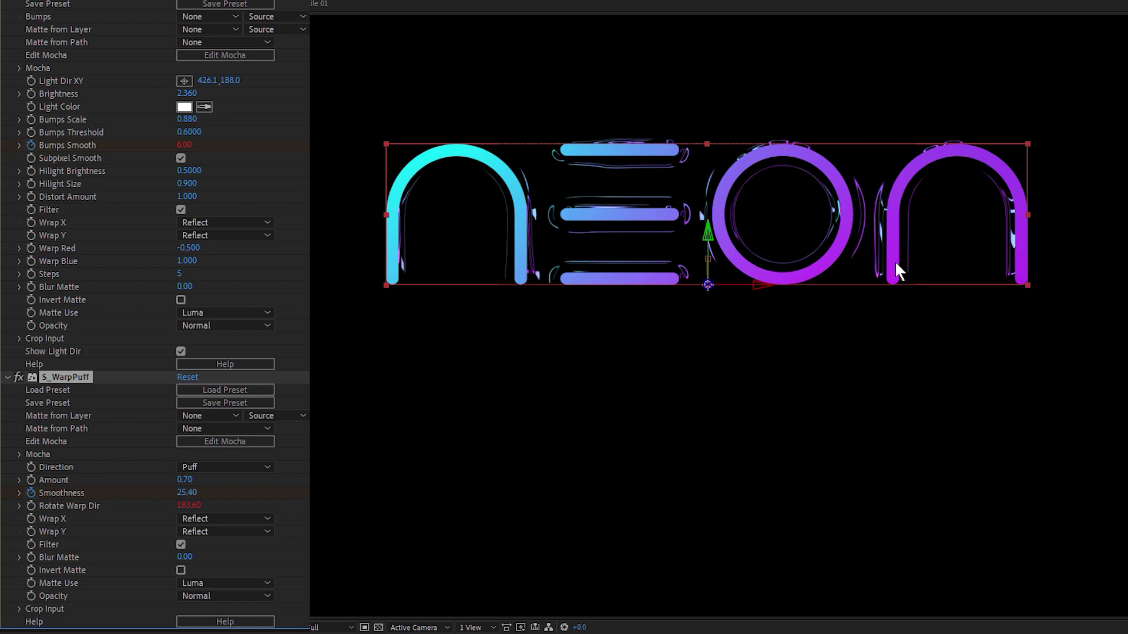
{"action": "key", "text": "space"}
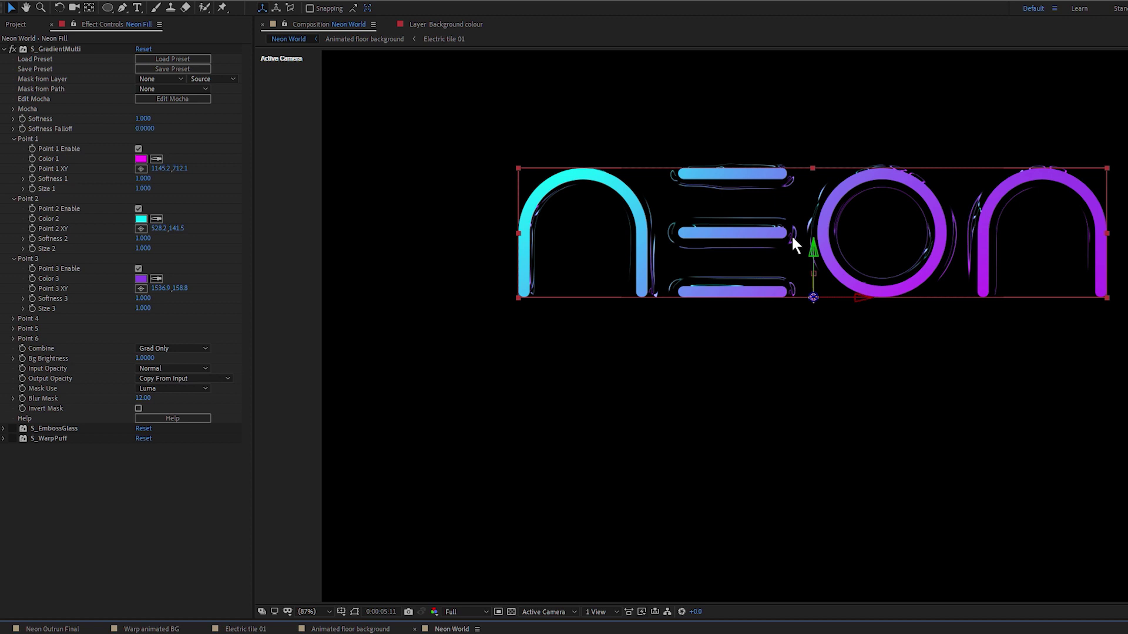
Step: Darken Color 1 magenta, Color 2 teal to 48%, and Color 3 purple to 44% (442170)
{"action": "left_click", "coordinate": [141, 158]}
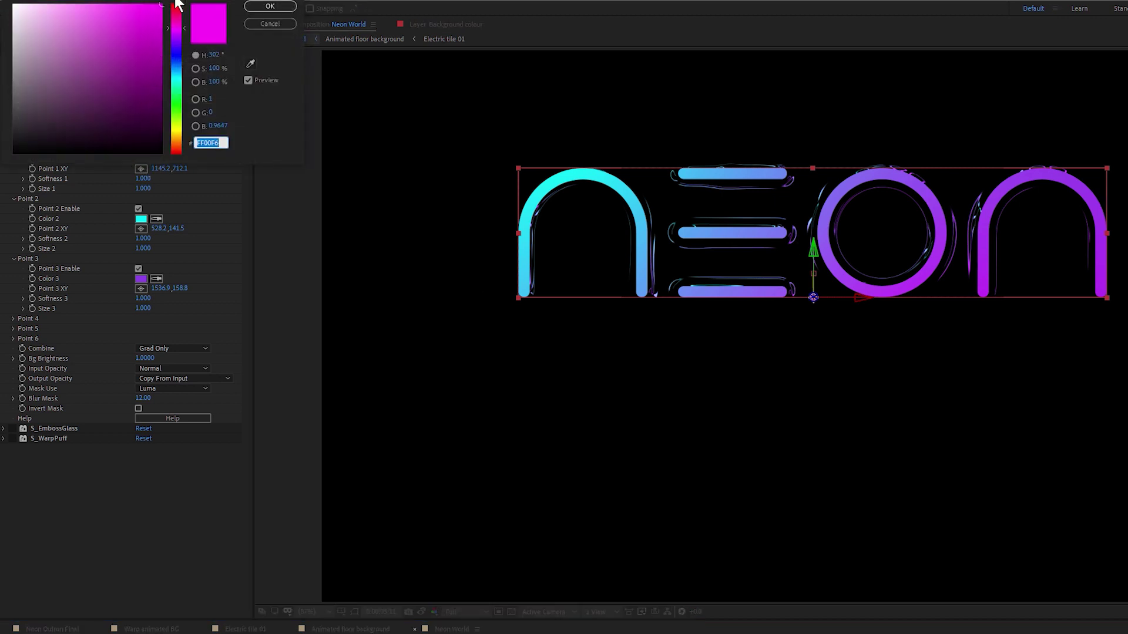
{"action": "left_click_drag", "start_coordinate": [176, 3], "coordinate": [517, 352]}
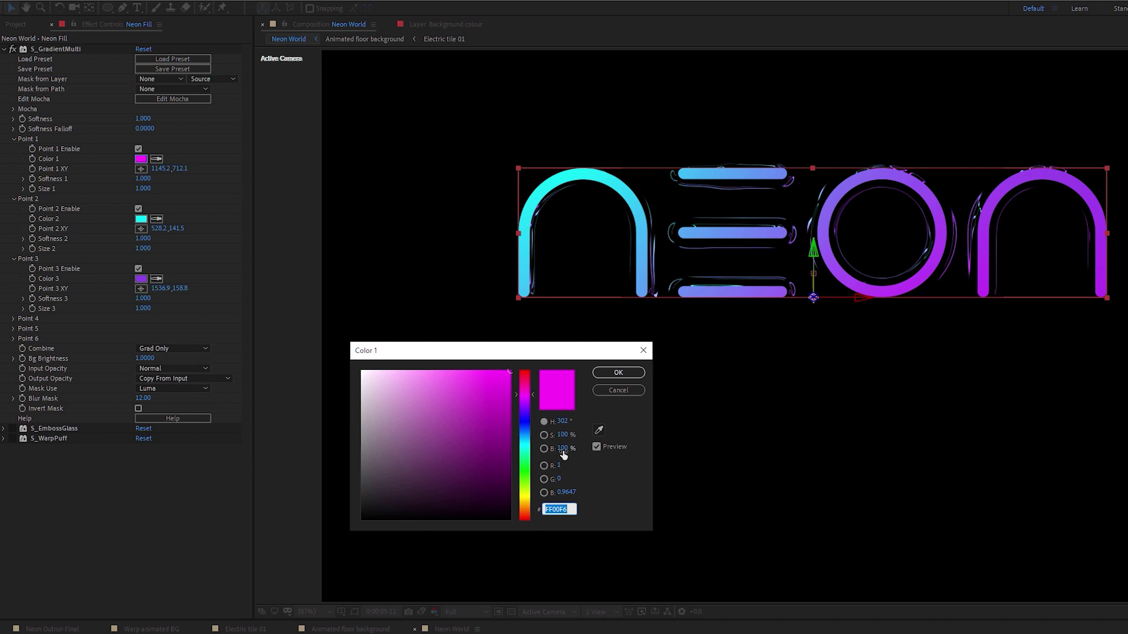
{"action": "left_click_drag", "start_coordinate": [563, 454], "coordinate": [535, 453]}
{"action": "left_click", "coordinate": [614, 374]}
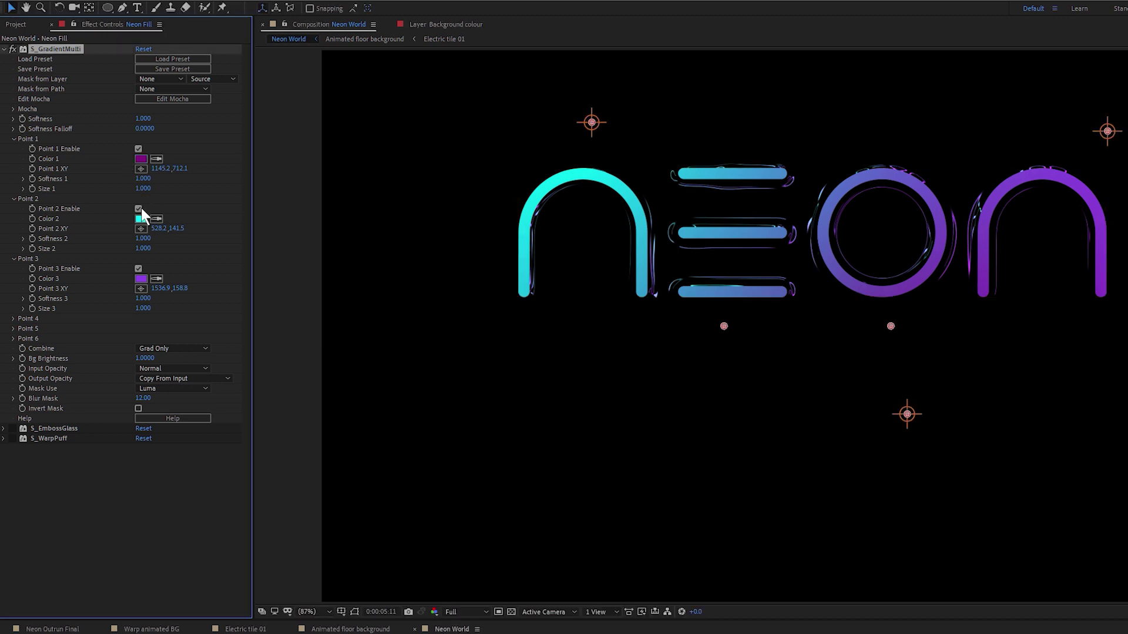
{"action": "left_click", "coordinate": [141, 219]}
{"action": "left_click_drag", "start_coordinate": [561, 454], "coordinate": [533, 453]}
{"action": "left_click", "coordinate": [592, 373]}
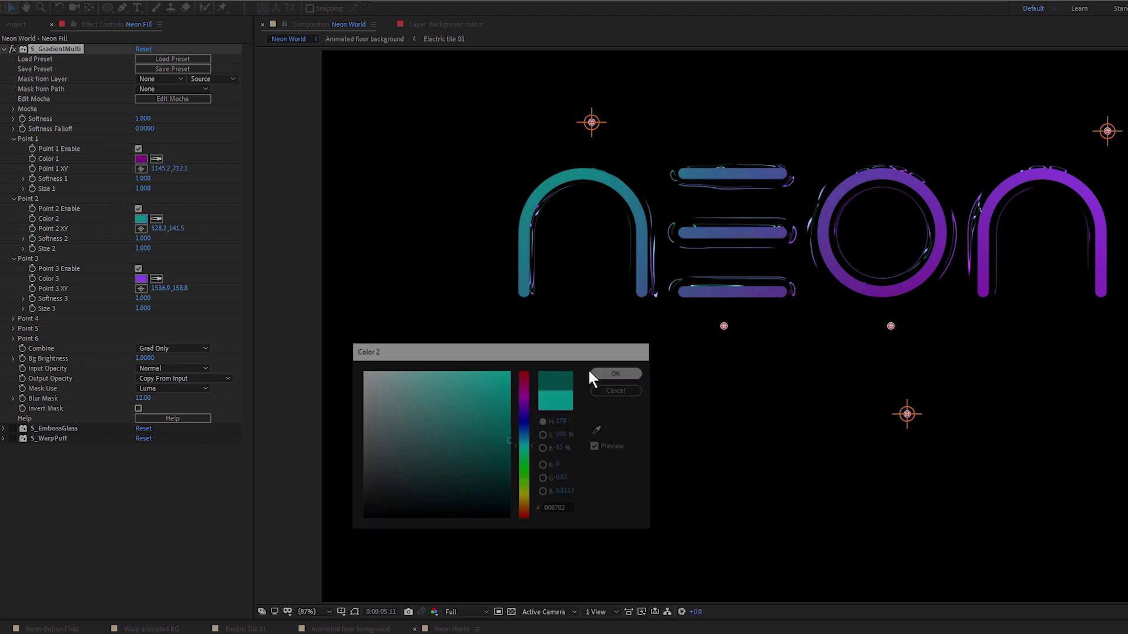
{"action": "left_click", "coordinate": [137, 279]}
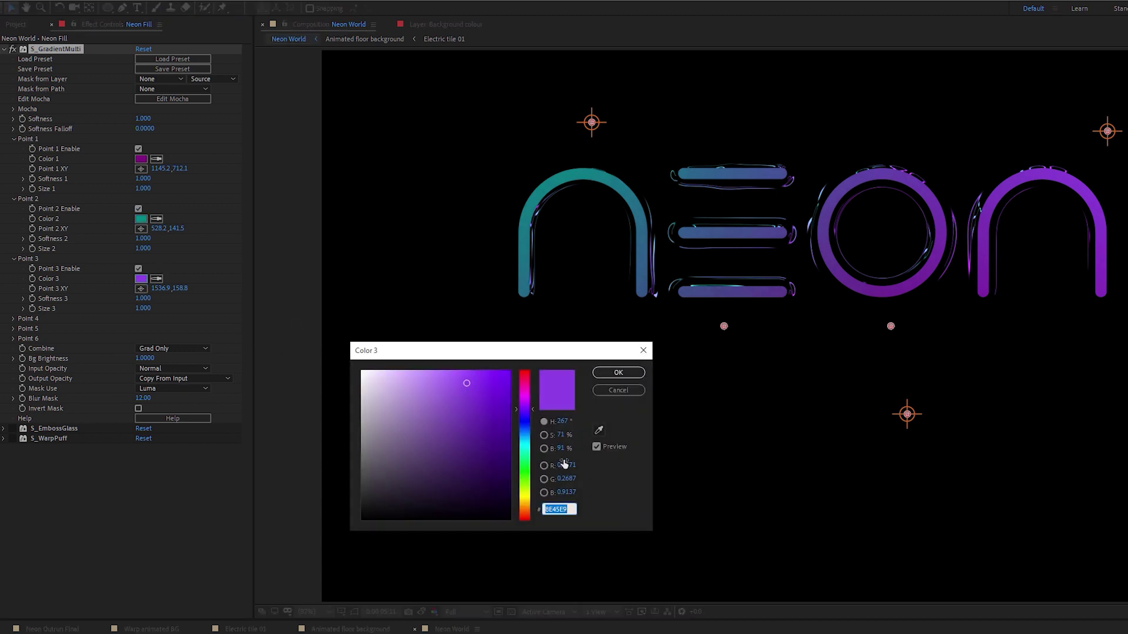
{"action": "left_click_drag", "start_coordinate": [561, 457], "coordinate": [530, 451]}
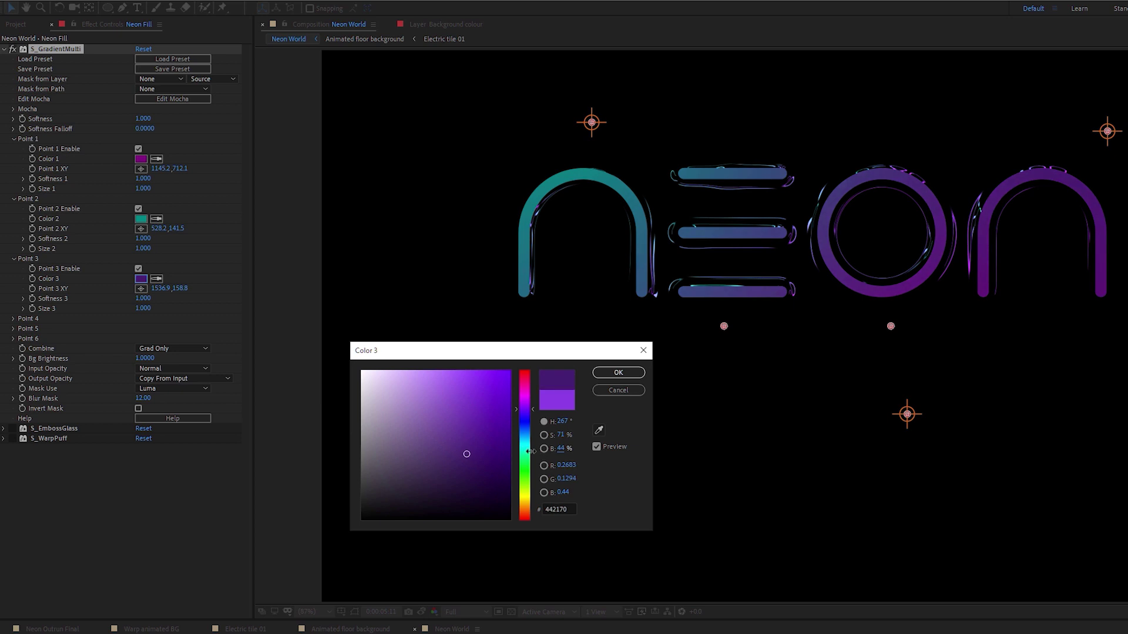
{"action": "left_click", "coordinate": [616, 373]}
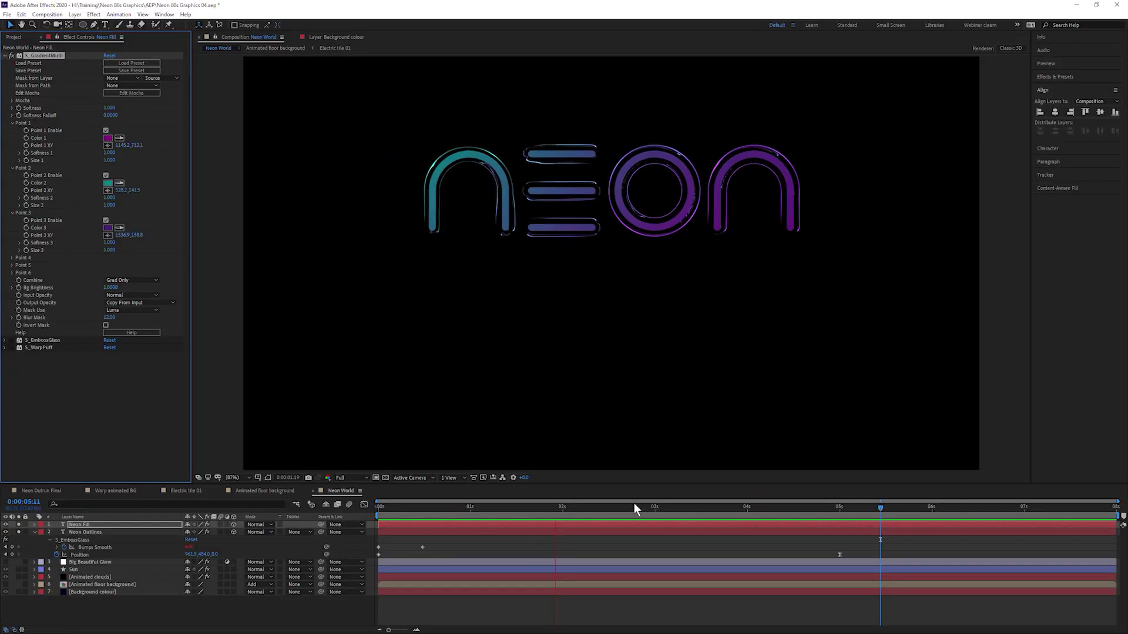
Step: Go to 0:00:05:00 and create a new 'Dreams' text layer in the composition
{"action": "left_click", "coordinate": [902, 506]}
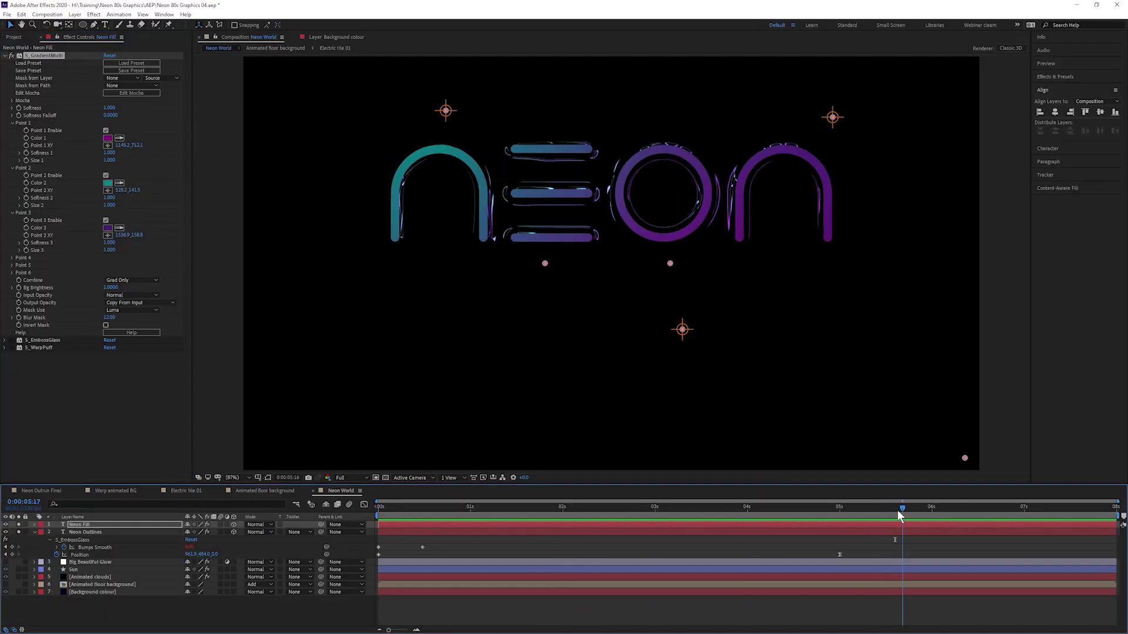
{"action": "left_click_drag", "start_coordinate": [902, 512], "coordinate": [839, 514]}
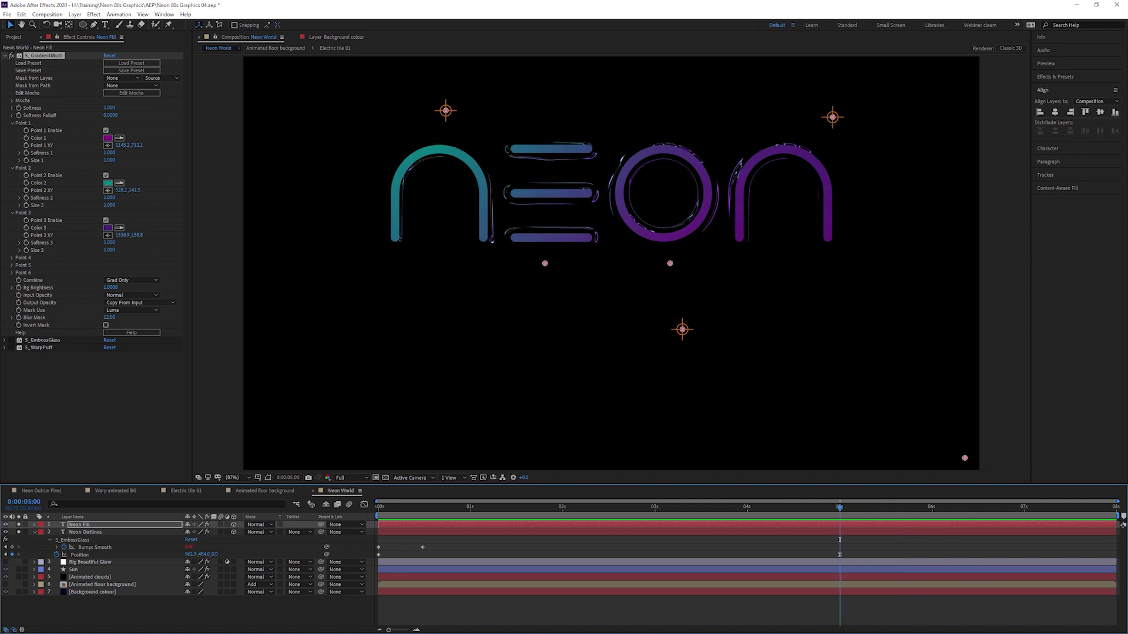
{"action": "left_click", "coordinate": [6, 55]}
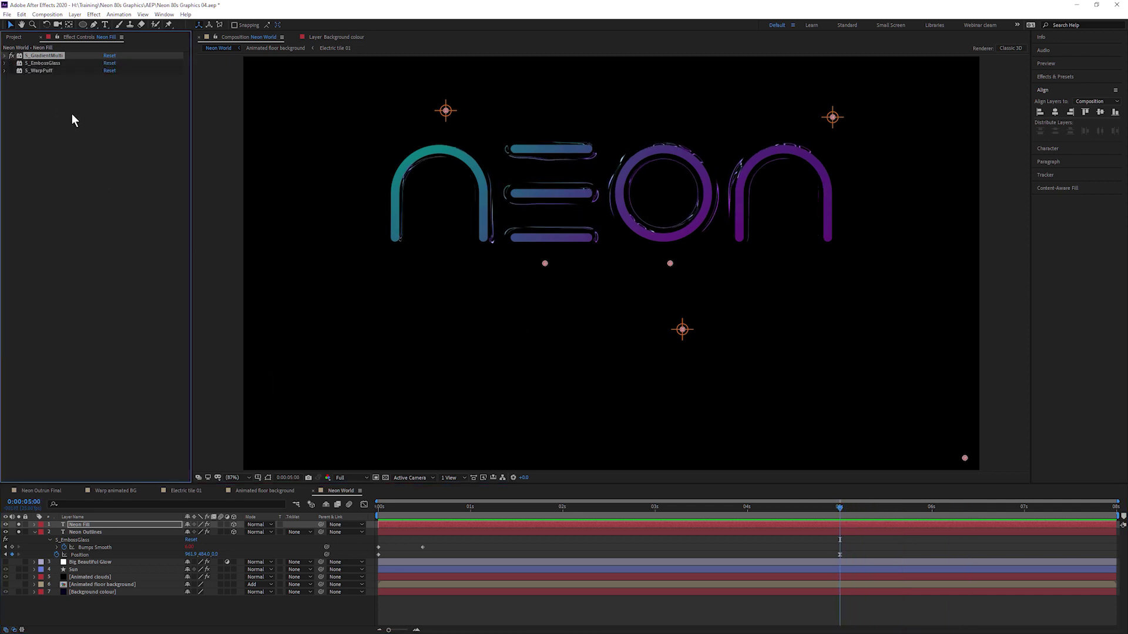
{"action": "left_click", "coordinate": [106, 25]}
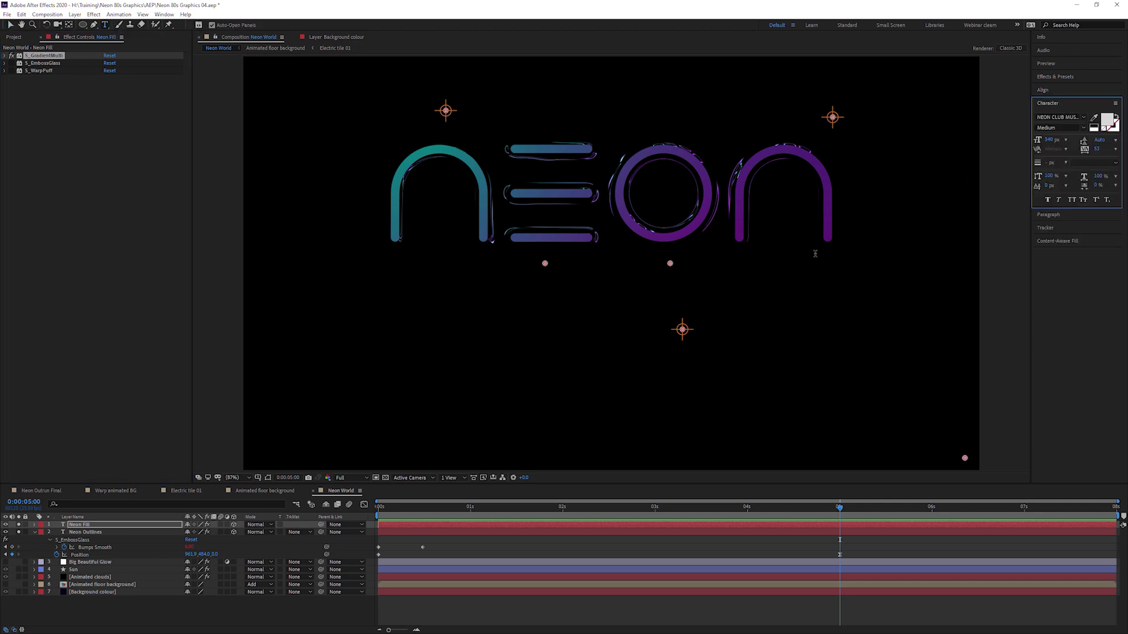
{"action": "left_click", "coordinate": [516, 317]}
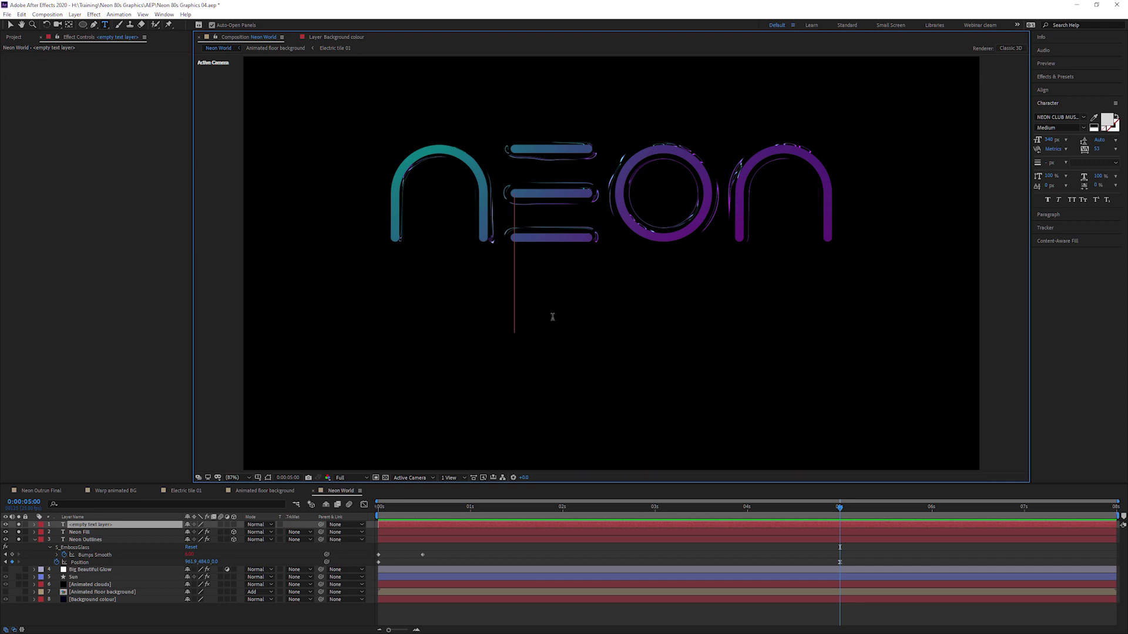
{"action": "type", "text": "Dreams"}
{"action": "key", "text": "Escape"}
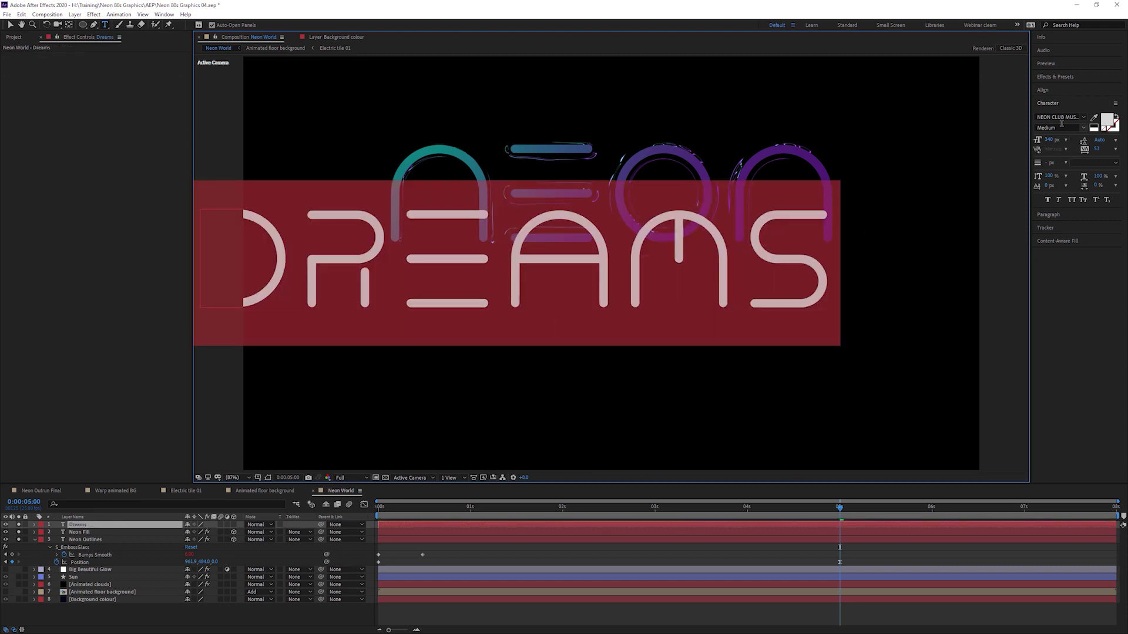
Step: Set Dreams to the Wintersoul font and nudge it slightly left beneath NEON
{"action": "left_click", "coordinate": [1077, 147]}
{"action": "left_click", "coordinate": [1082, 117]}
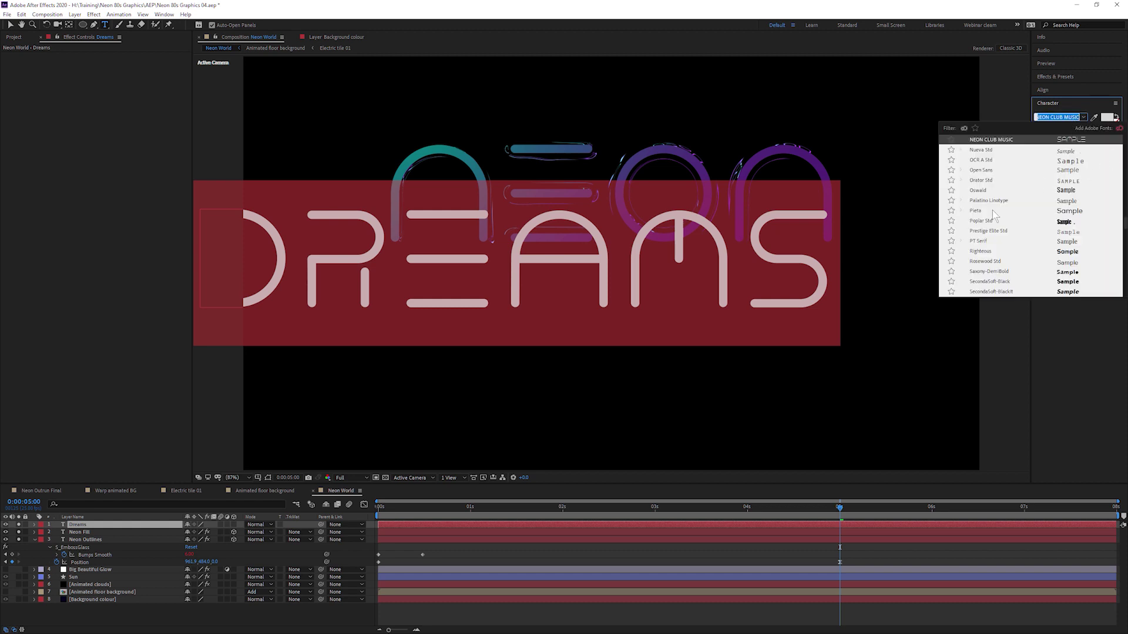
{"action": "key", "text": "Down"}
{"action": "key", "text": "Down"}
{"action": "key", "text": "Down"}
{"action": "key", "text": "Down"}
{"action": "key", "text": "Down"}
{"action": "key", "text": "Down"}
{"action": "key", "text": "Down"}
{"action": "key", "text": "Down"}
{"action": "key", "text": "Down"}
{"action": "key", "text": "Down"}
{"action": "key", "text": "Down"}
{"action": "key", "text": "Down"}
{"action": "key", "text": "Down"}
{"action": "key", "text": "Down"}
{"action": "key", "text": "Down"}
{"action": "key", "text": "Down"}
{"action": "key", "text": "Down"}
{"action": "key", "text": "Down"}
{"action": "key", "text": "Down"}
{"action": "key", "text": "Down"}
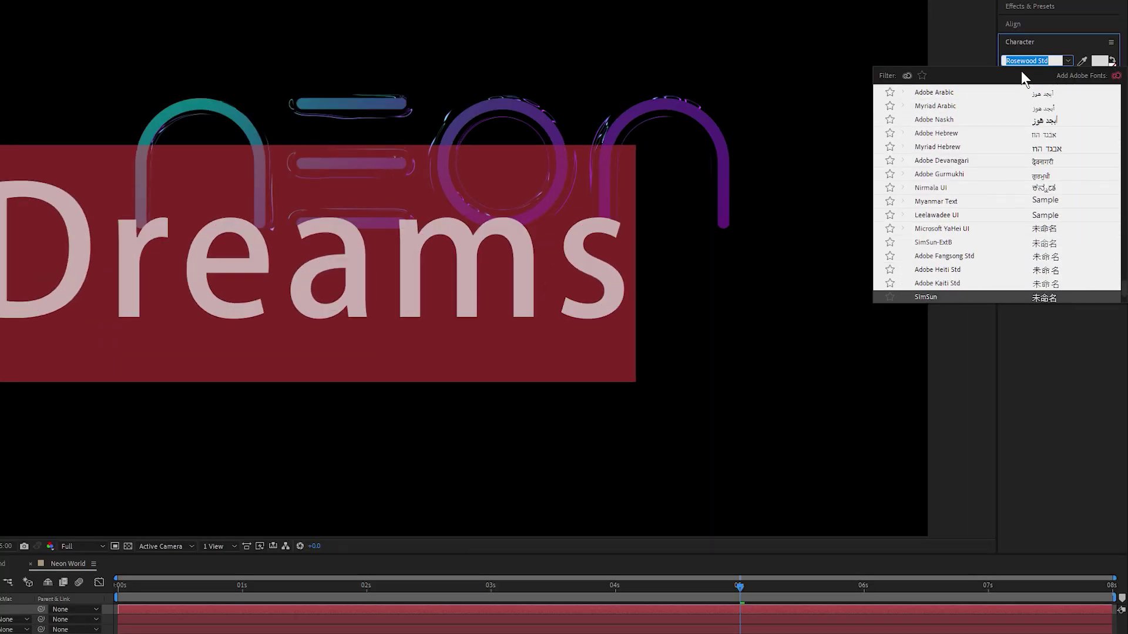
{"action": "key", "text": "Down"}
{"action": "key", "text": "Down"}
{"action": "key", "text": "Down"}
{"action": "key", "text": "Down"}
{"action": "key", "text": "Down"}
{"action": "key", "text": "Down"}
{"action": "key", "text": "Down"}
{"action": "key", "text": "Down"}
{"action": "key", "text": "Down"}
{"action": "key", "text": "Down"}
{"action": "key", "text": "Down"}
{"action": "key", "text": "Down"}
{"action": "key", "text": "Down"}
{"action": "key", "text": "Down"}
{"action": "key", "text": "Down"}
{"action": "key", "text": "Down"}
{"action": "key", "text": "Up"}
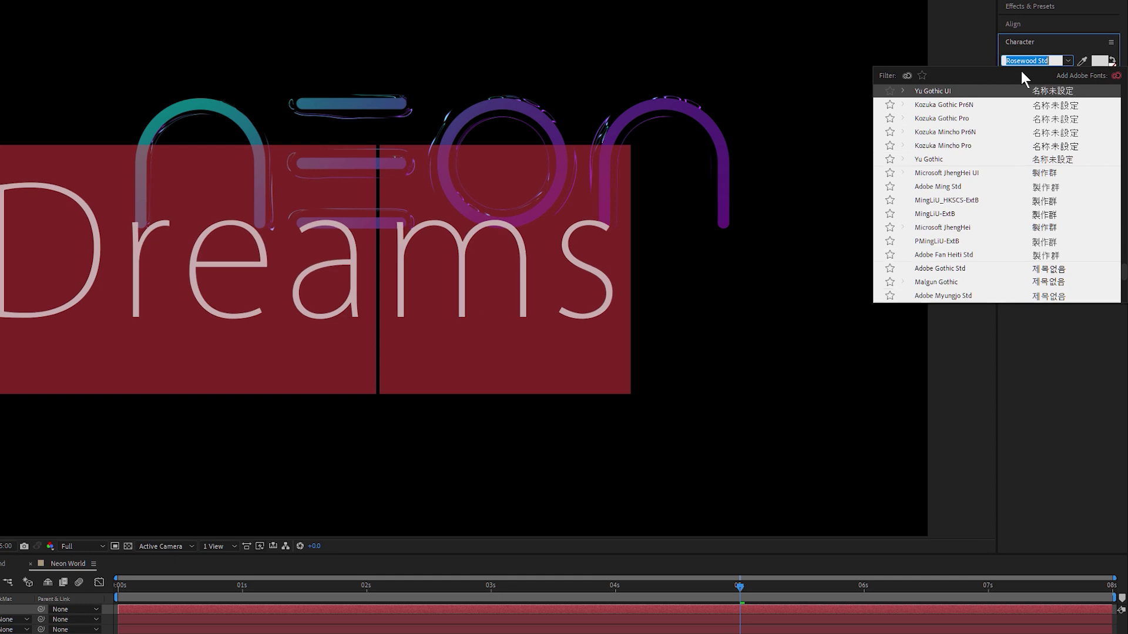
{"action": "key", "text": "Up"}
{"action": "key", "text": "Up"}
{"action": "key", "text": "Up"}
{"action": "key", "text": "Return"}
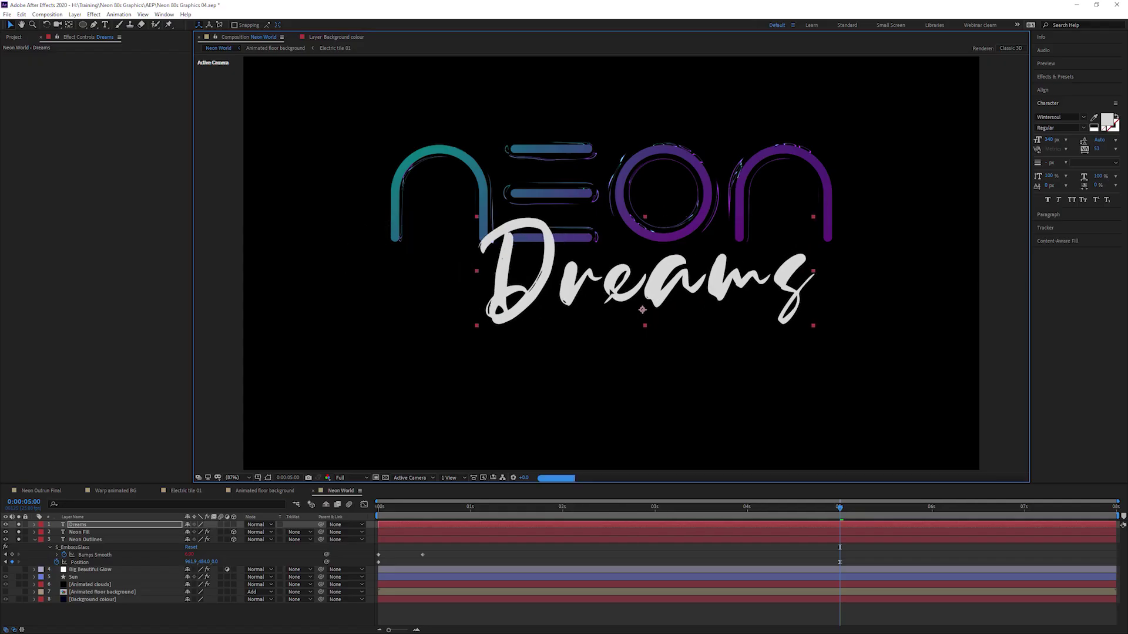
{"action": "left_click_drag", "start_coordinate": [609, 297], "coordinate": [588, 299]}
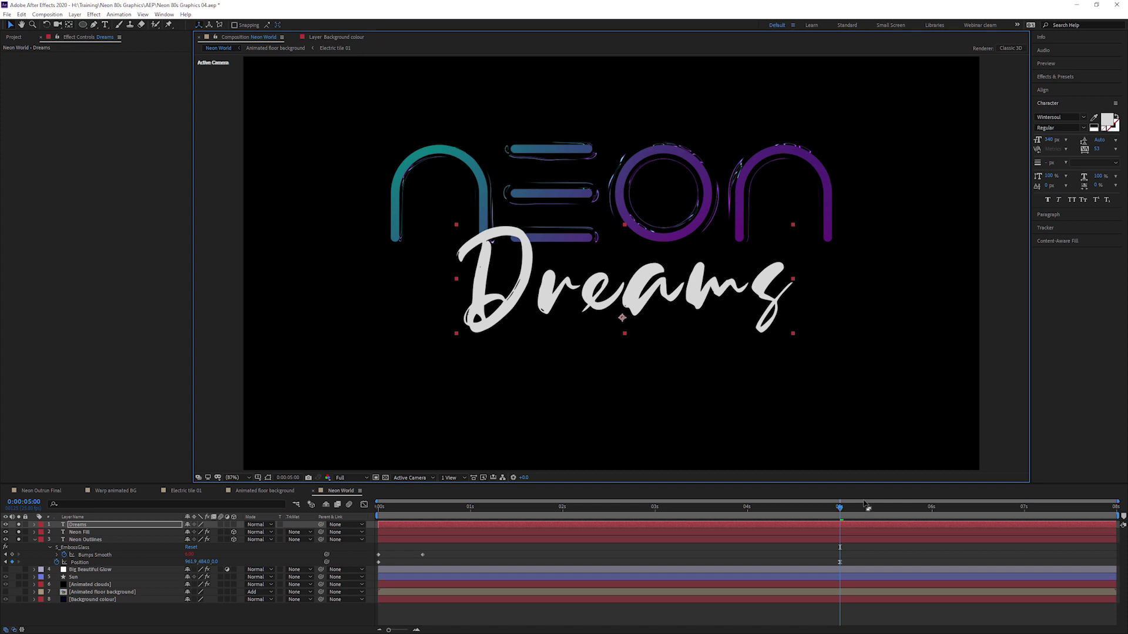
Step: Move Big Beautiful Glow to the top and preview, then place it just below Dreams and reselect Dreams
{"action": "left_click", "coordinate": [95, 569]}
{"action": "left_click_drag", "start_coordinate": [96, 531], "coordinate": [88, 523]}
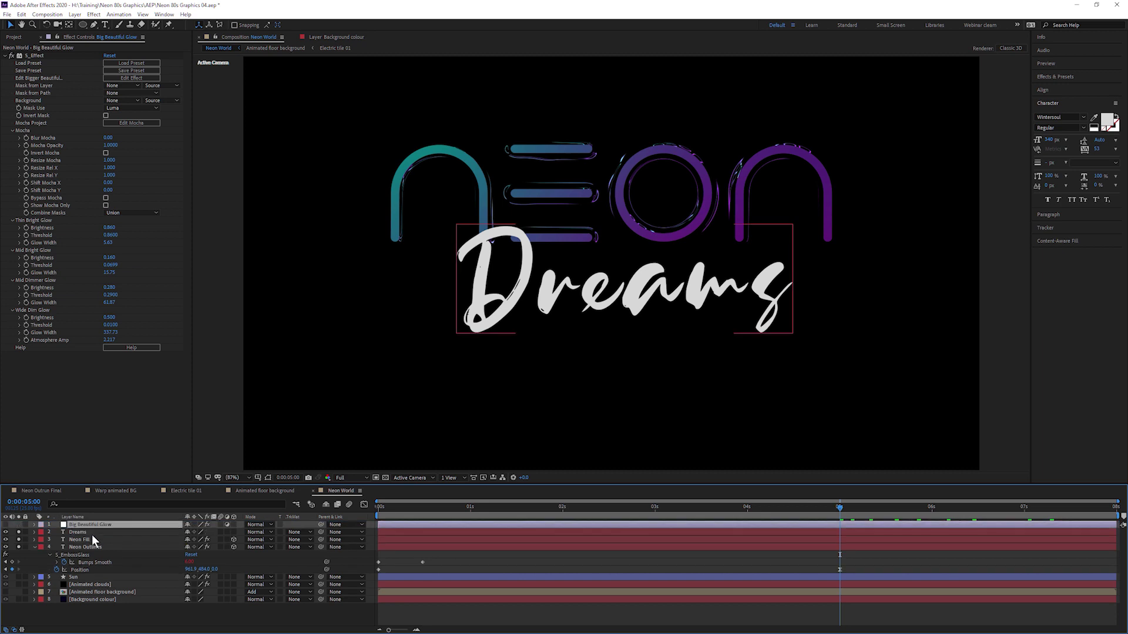
{"action": "key", "text": "space"}
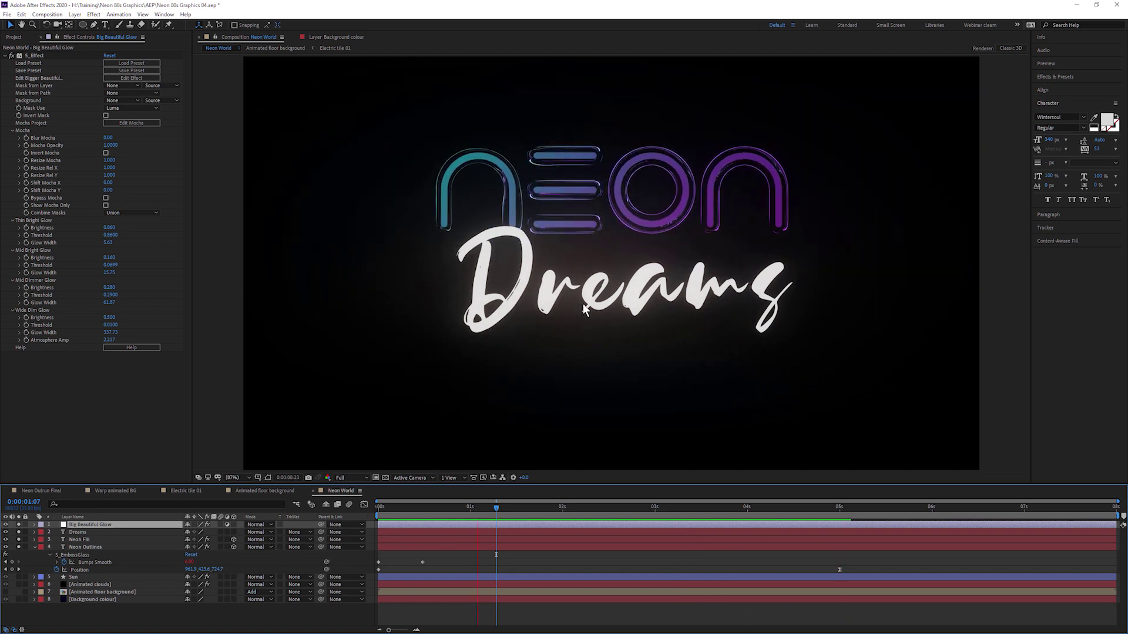
{"action": "key", "text": "space"}
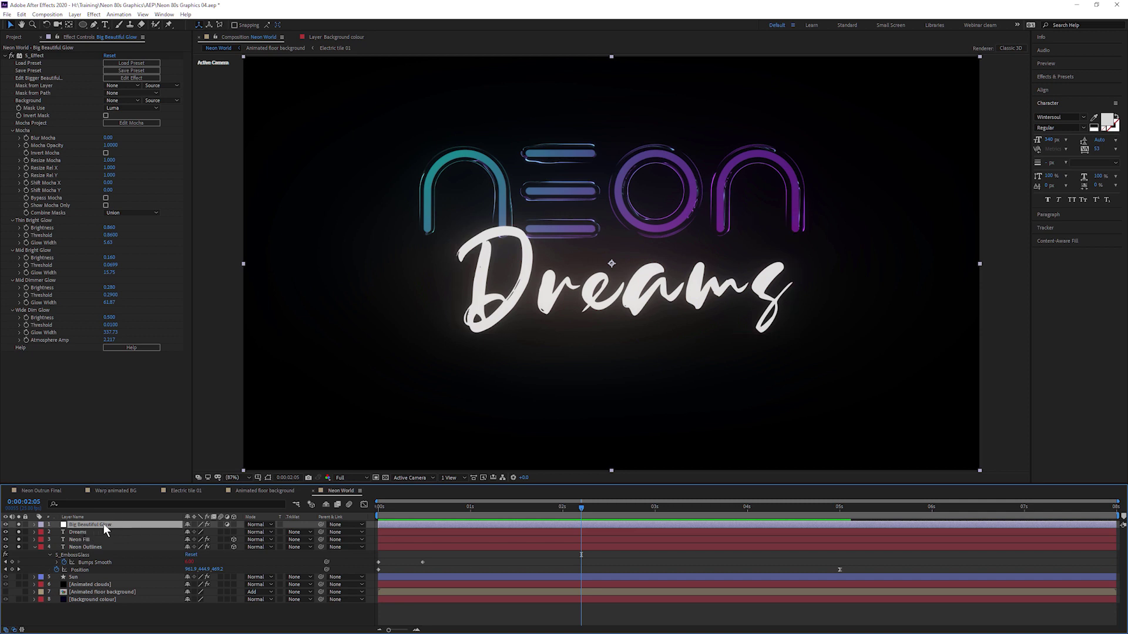
{"action": "mouse_move", "coordinate": [104, 525]}
{"action": "left_mouse_down"}
{"action": "mouse_move", "coordinate": [108, 537]}
{"action": "mouse_move", "coordinate": [94, 538]}
{"action": "left_mouse_up"}
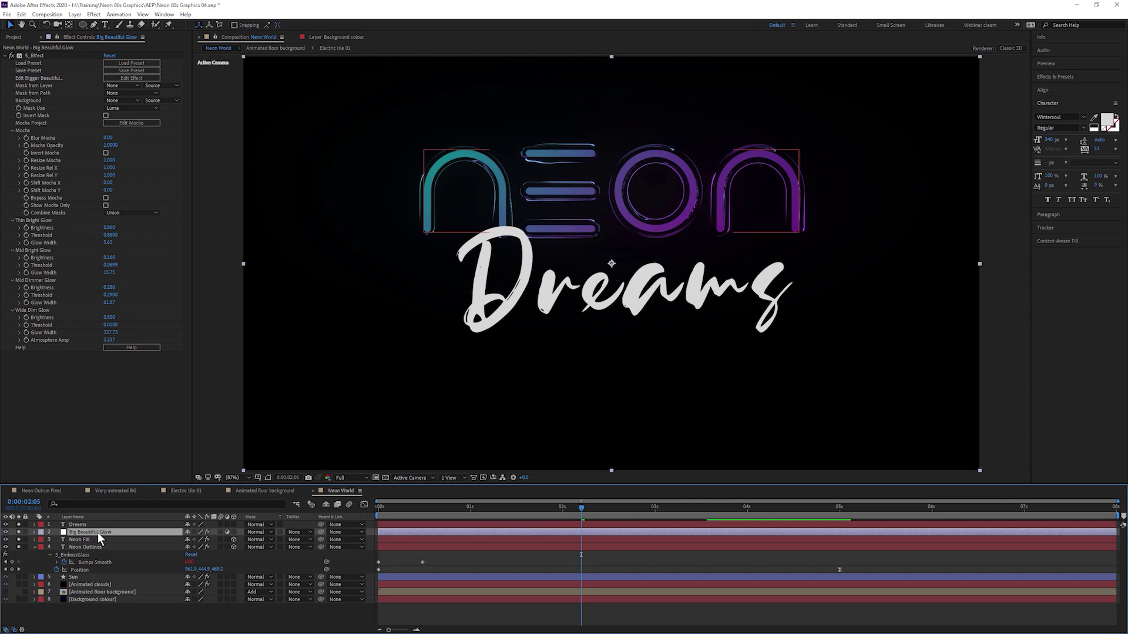
{"action": "left_click", "coordinate": [93, 524]}
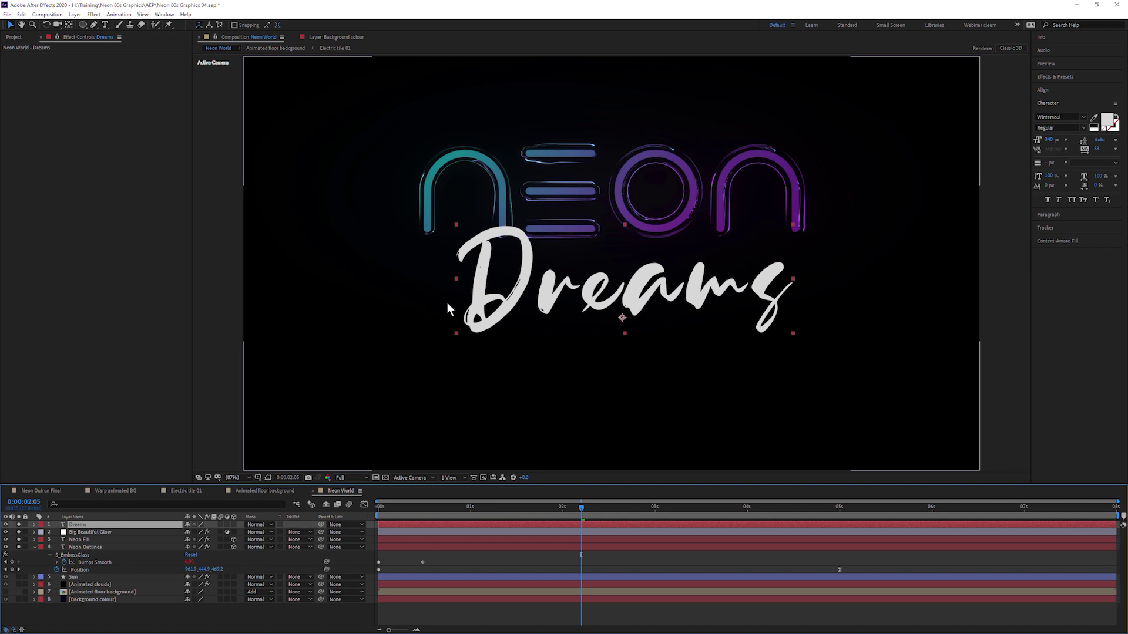
Step: Apply Sapphire Distort's S_WarpChroma effect to the Dreams layer
{"action": "left_click", "coordinate": [94, 14]}
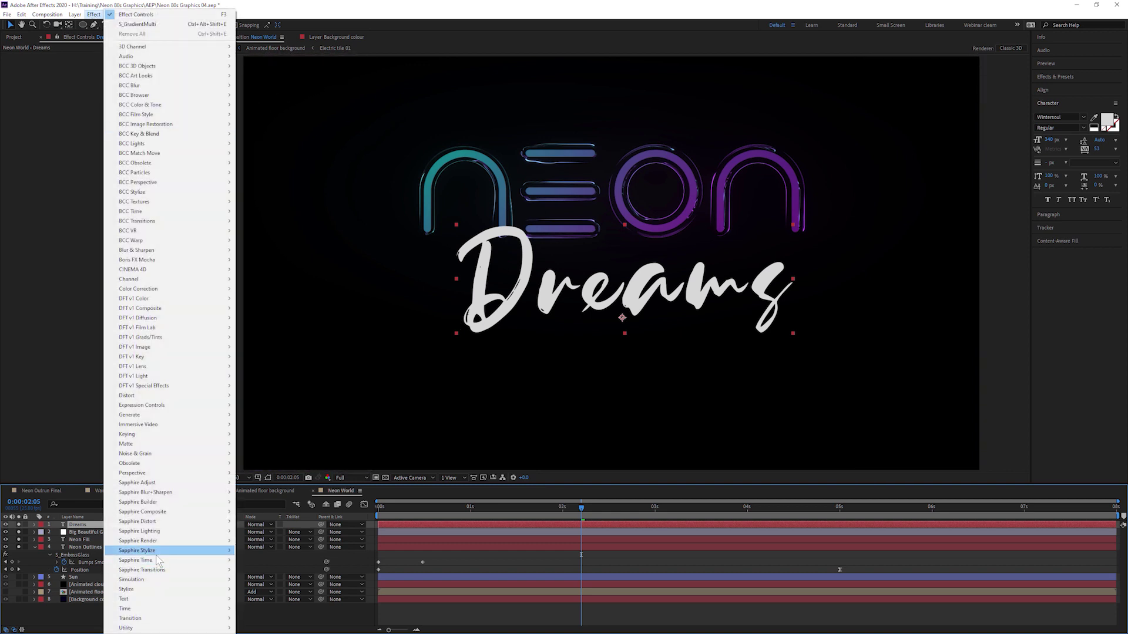
{"action": "mouse_move", "coordinate": [203, 552]}
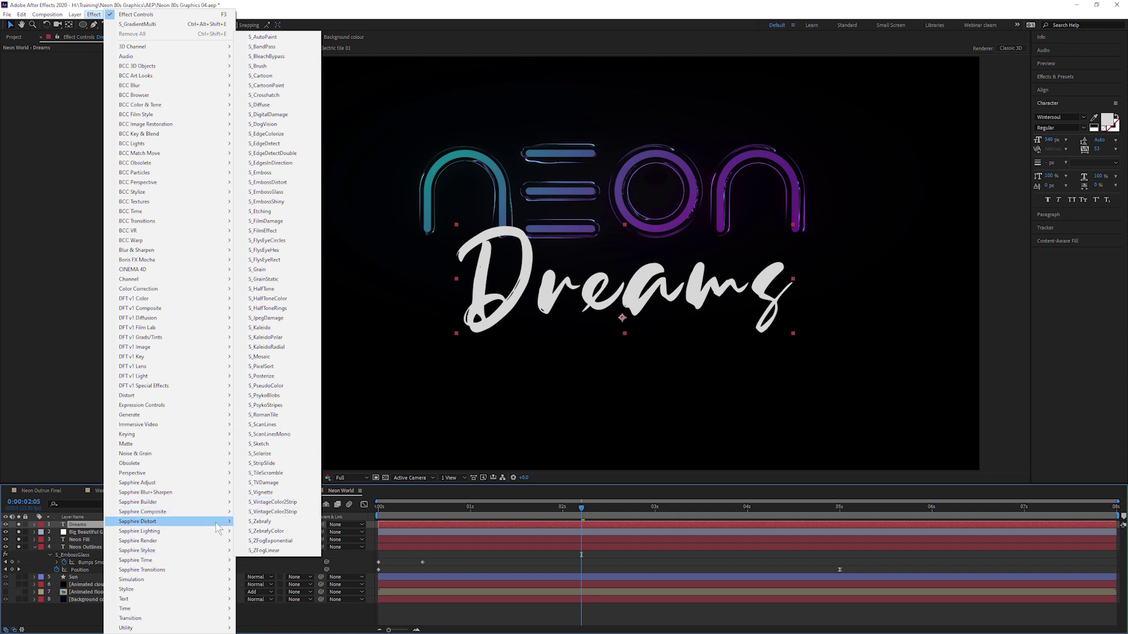
{"action": "mouse_move", "coordinate": [220, 524]}
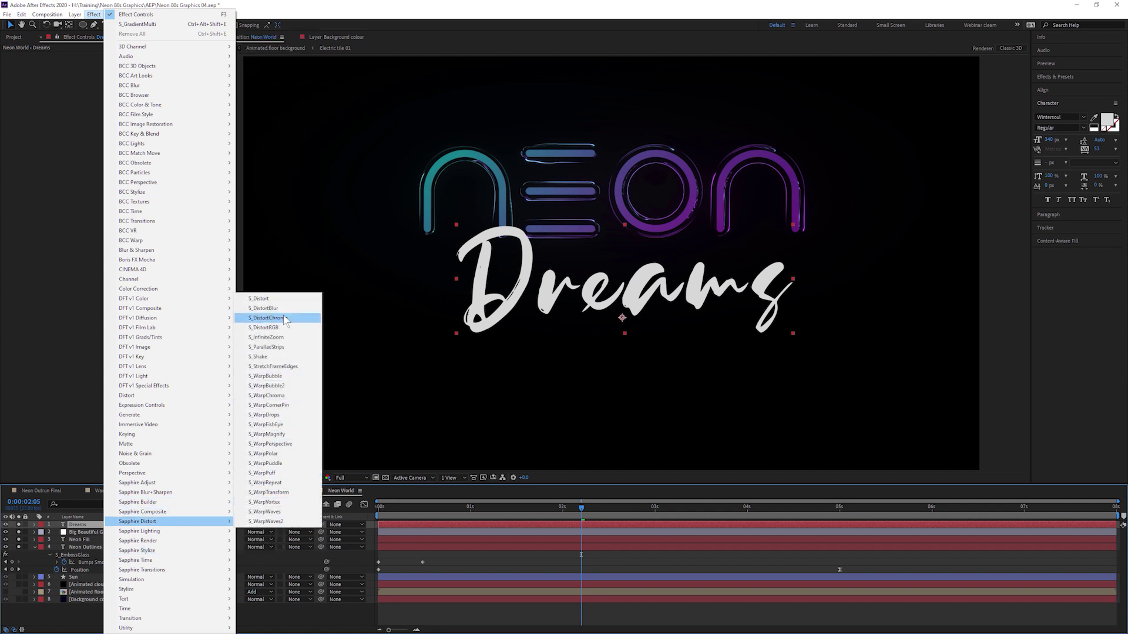
{"action": "left_click", "coordinate": [294, 395]}
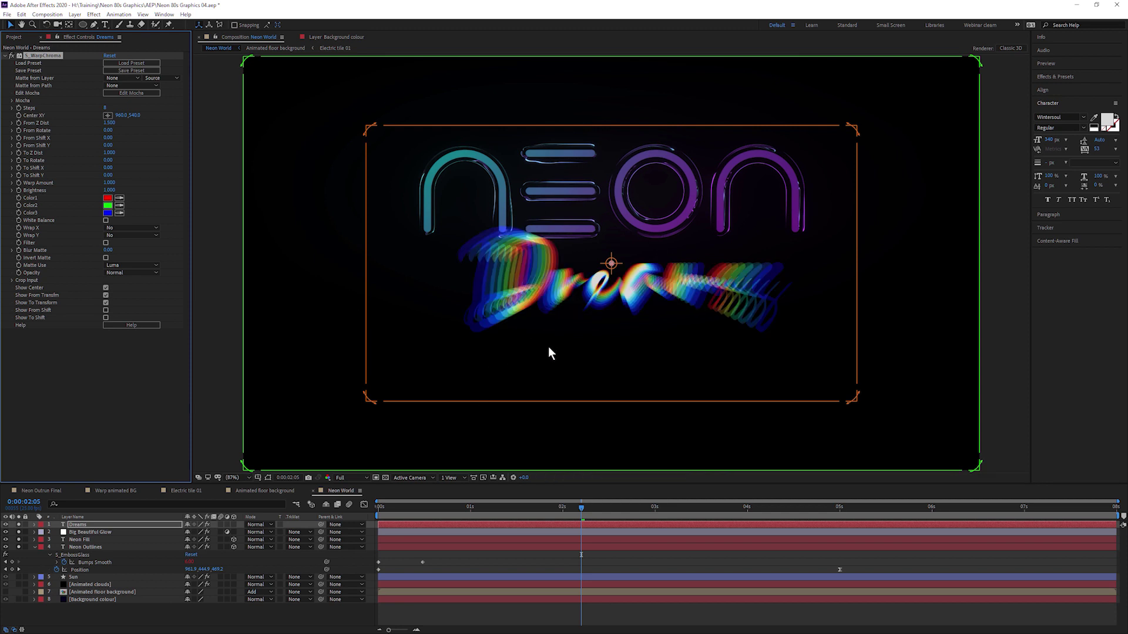
Step: Browse S_WarpChroma presets, previewing the subtle and Moderate Warp looks on Dreams
{"action": "left_click", "coordinate": [139, 63]}
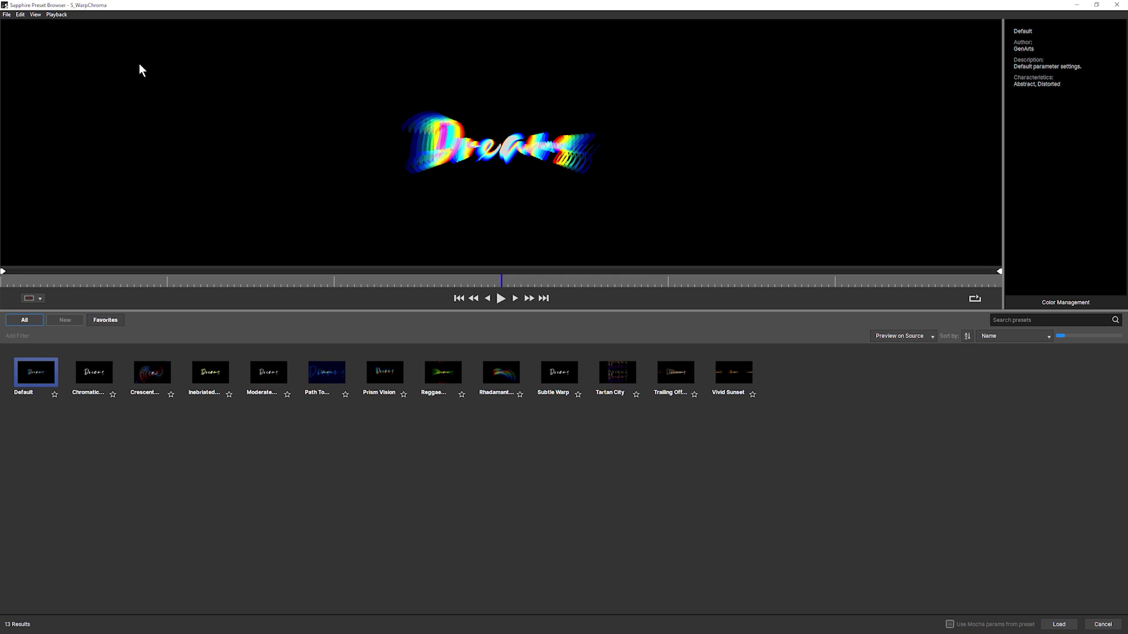
{"action": "left_click", "coordinate": [94, 372]}
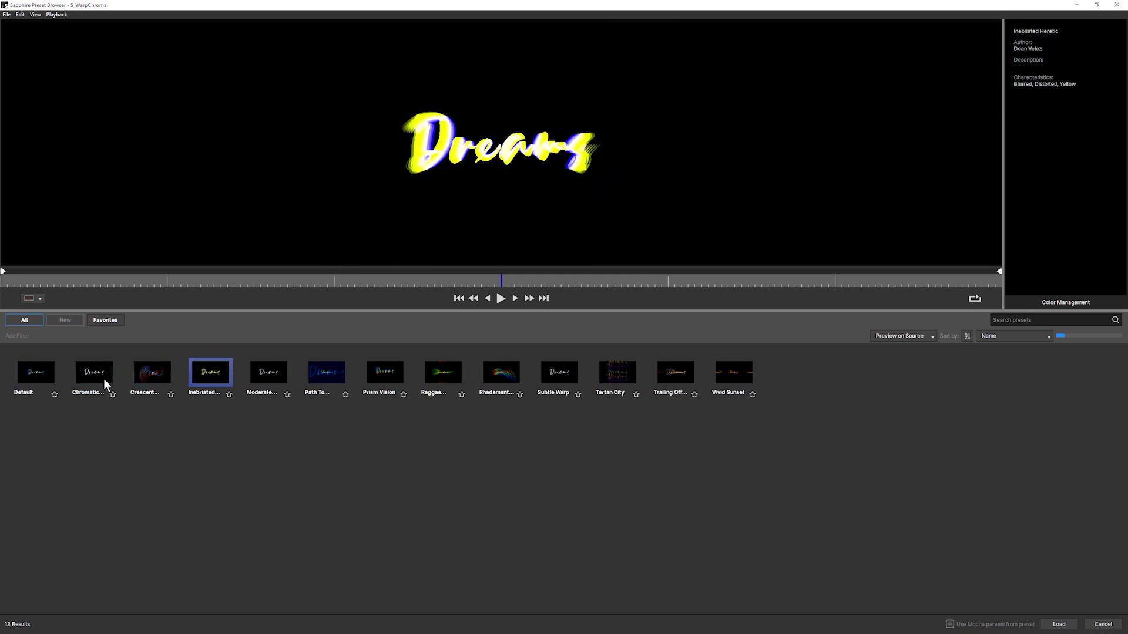
{"action": "left_click", "coordinate": [262, 373]}
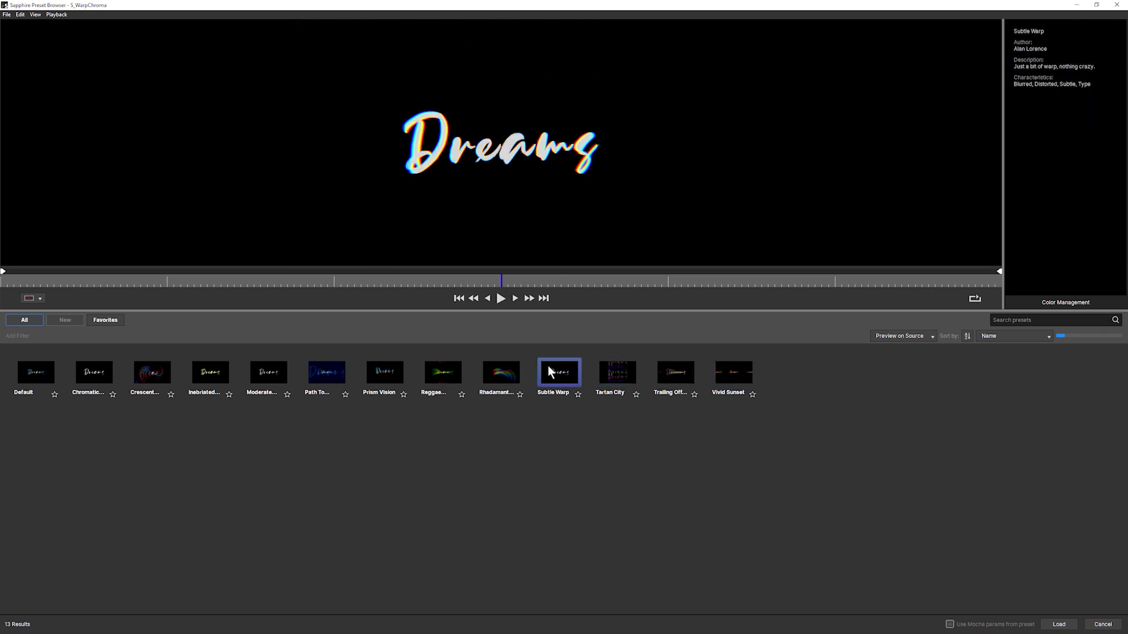
Step: Load the Subtle Warp preset, then set From Z Dist to 1.030 and Warp Amount to 0.760
{"action": "left_click", "coordinate": [1066, 626]}
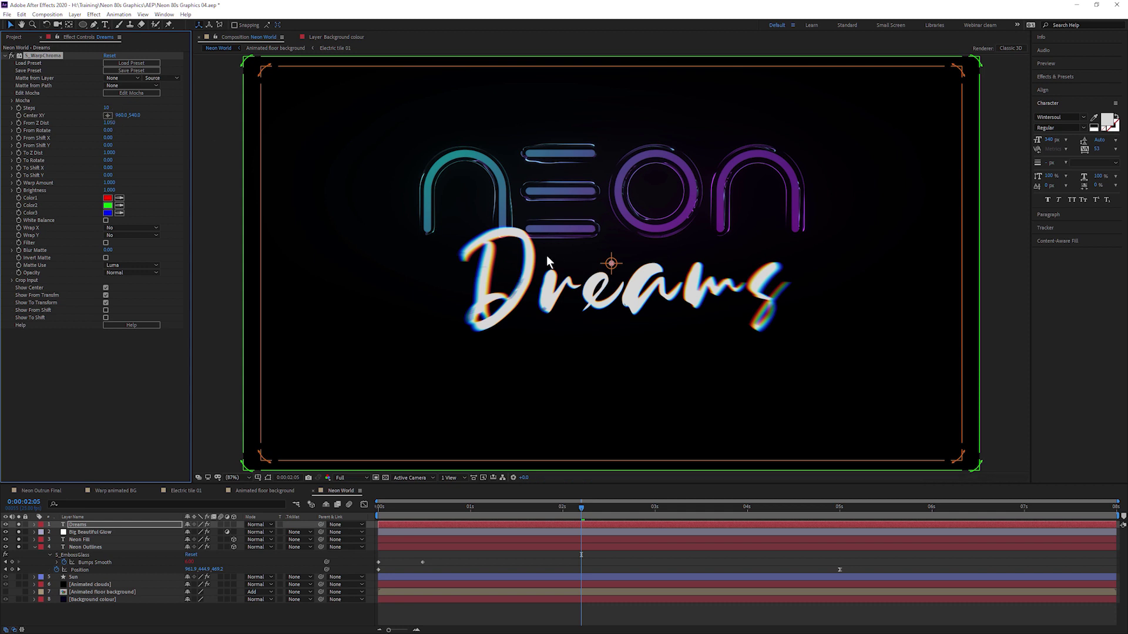
{"action": "left_click", "coordinate": [110, 122]}
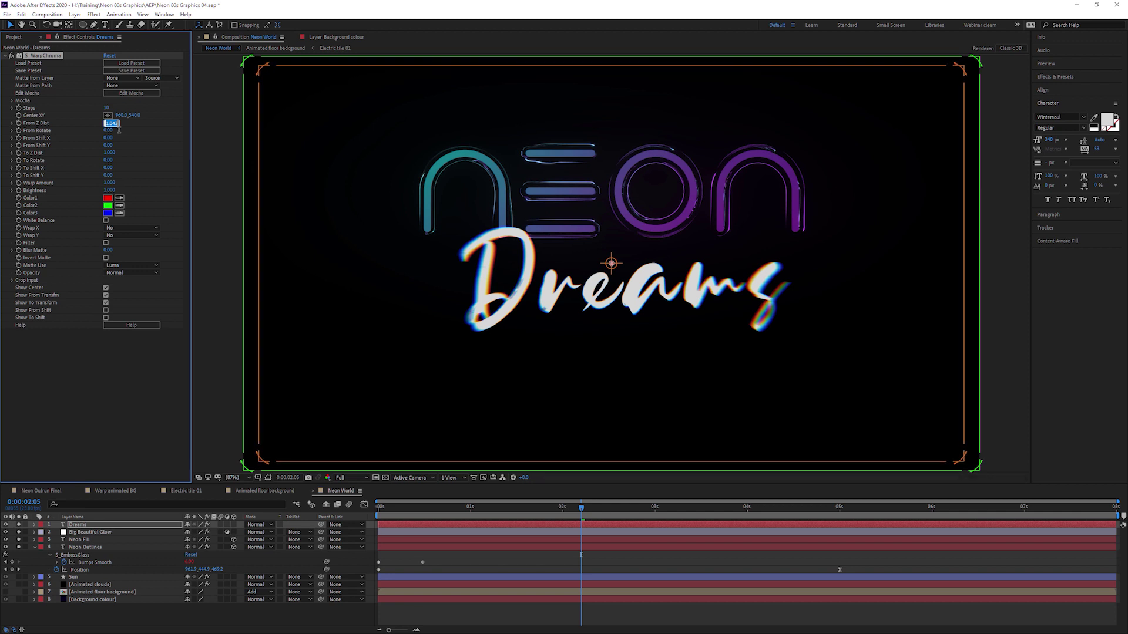
{"action": "key", "text": "Down"}
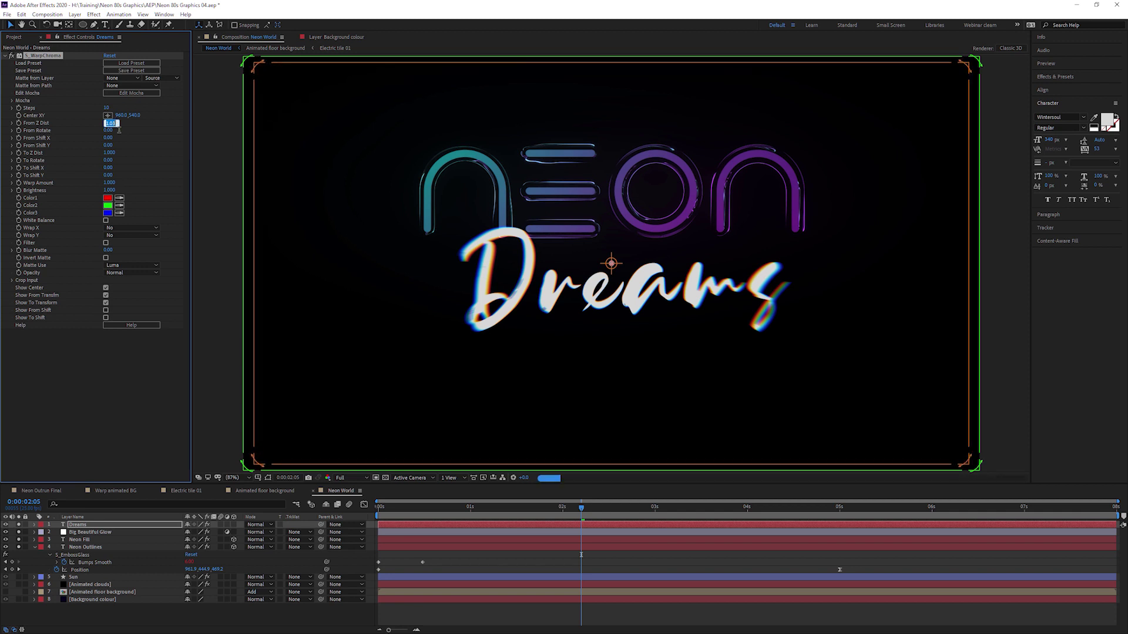
{"action": "key", "text": "Return"}
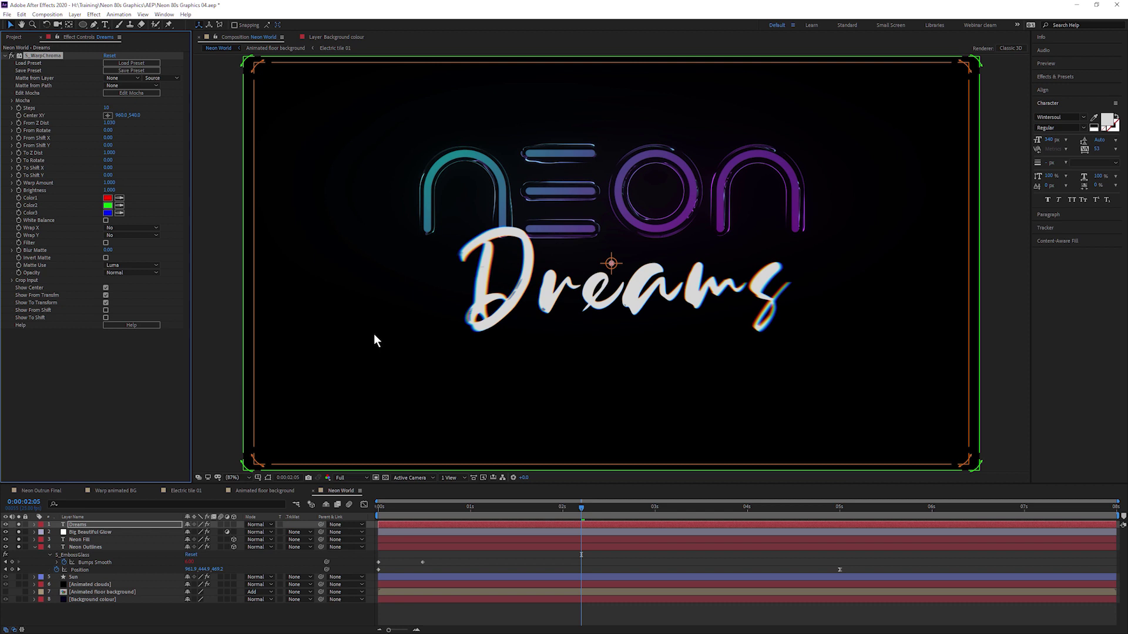
{"action": "mouse_move", "coordinate": [111, 182]}
{"action": "left_mouse_down"}
{"action": "mouse_move", "coordinate": [98, 192]}
{"action": "mouse_move", "coordinate": [109, 187]}
{"action": "left_mouse_up"}
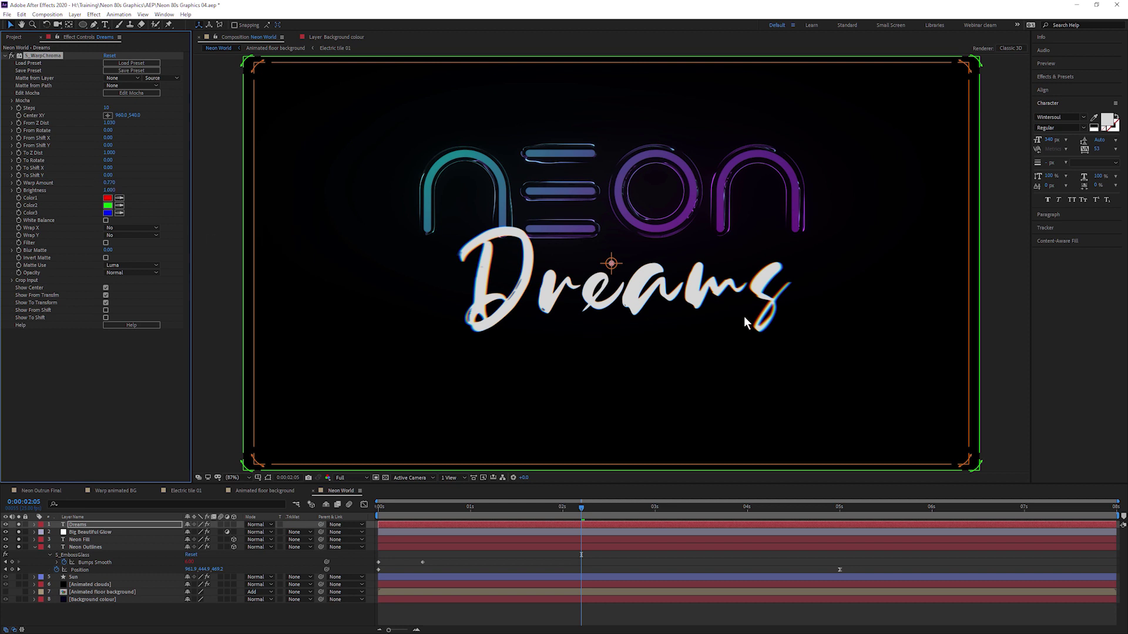
{"action": "left_click", "coordinate": [6, 56]}
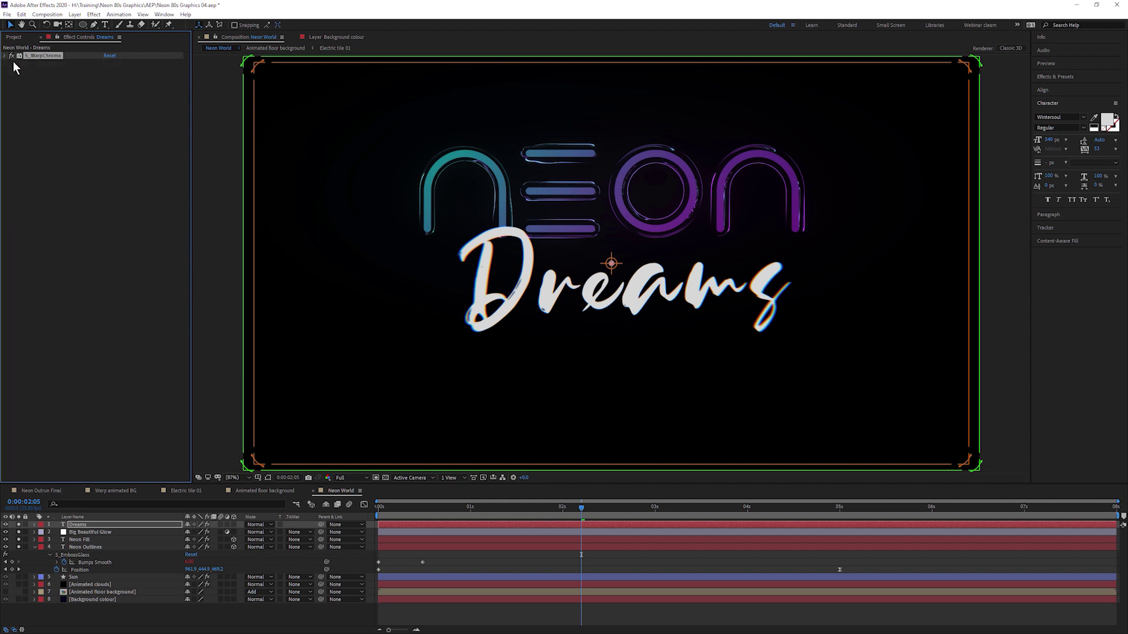
Step: Add Sapphire Lighting's S_Glow to Dreams and widen its Glow Width
{"action": "left_click", "coordinate": [94, 15]}
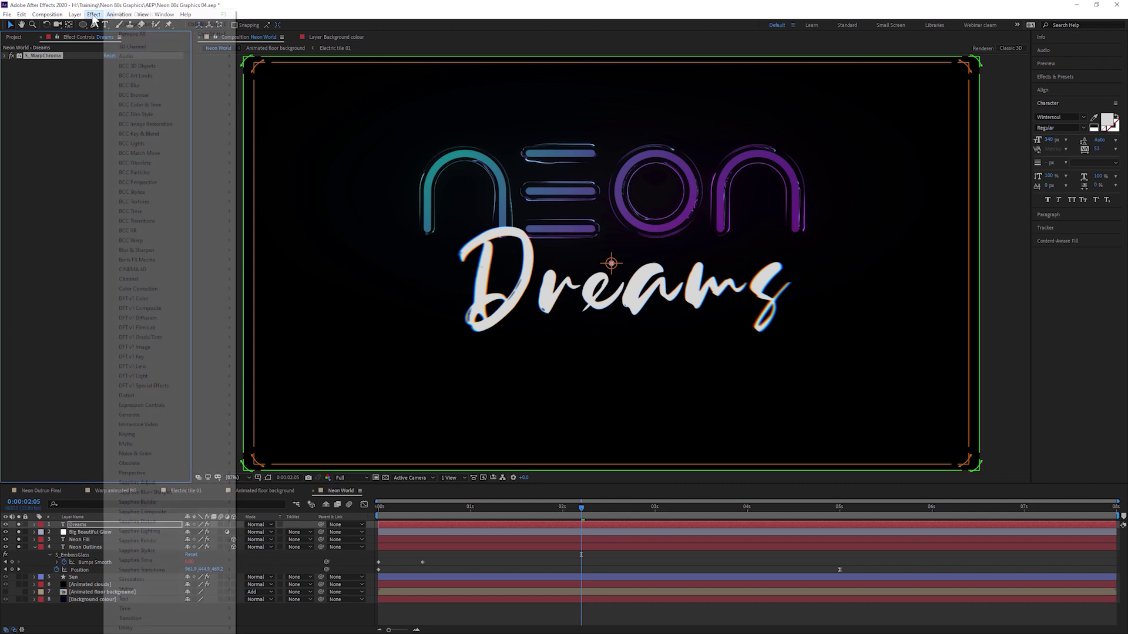
{"action": "mouse_move", "coordinate": [176, 531]}
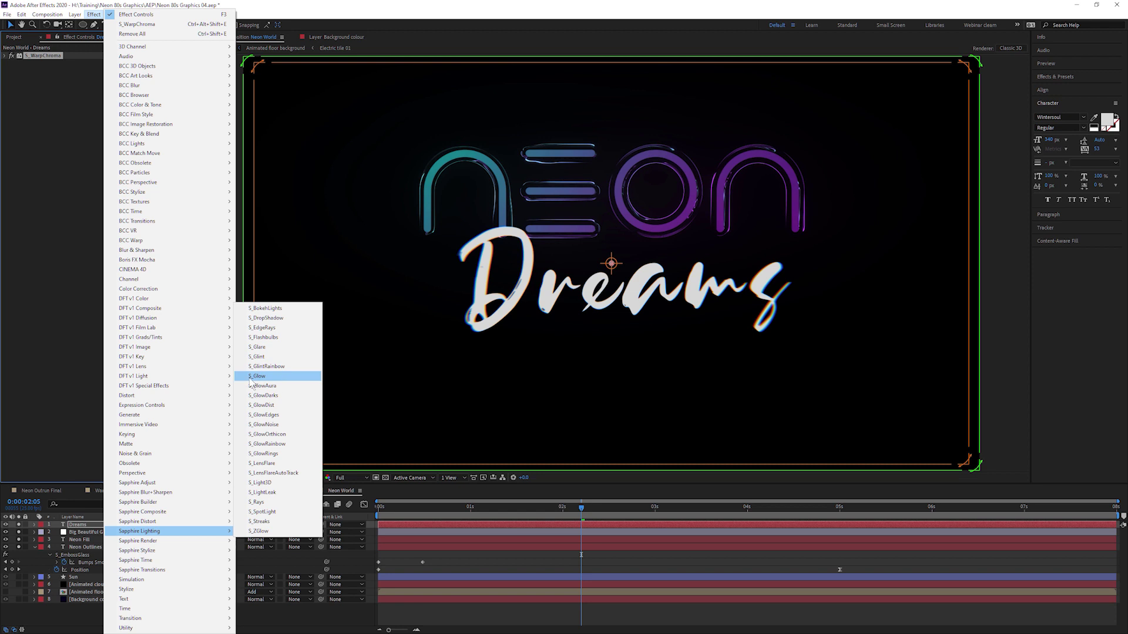
{"action": "left_click", "coordinate": [289, 376]}
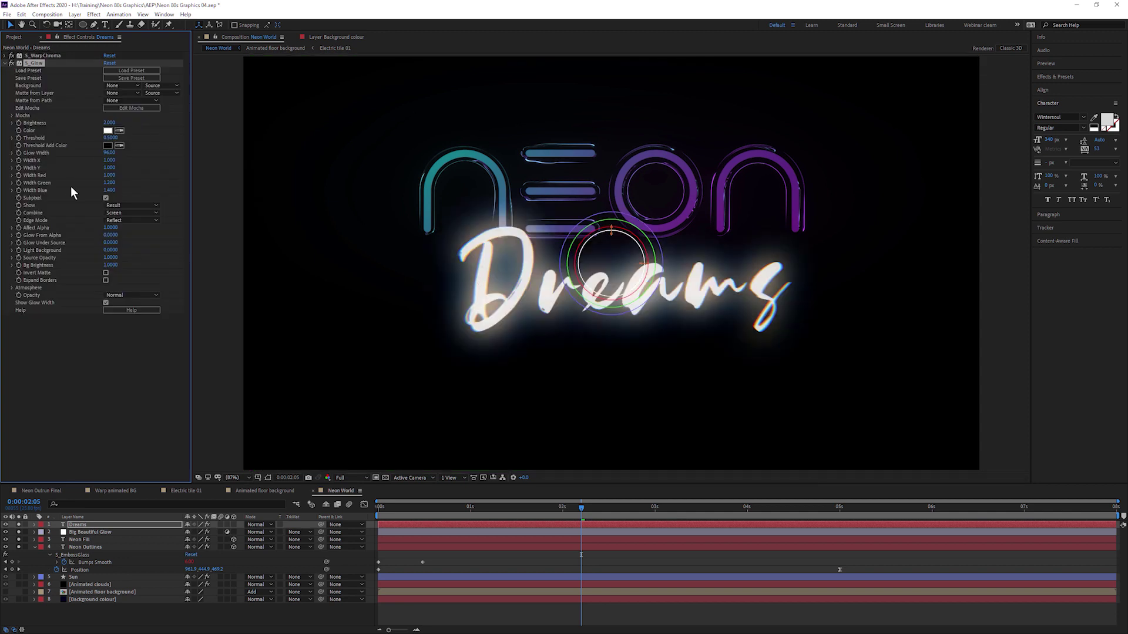
{"action": "left_click_drag", "start_coordinate": [109, 153], "coordinate": [61, 123]}
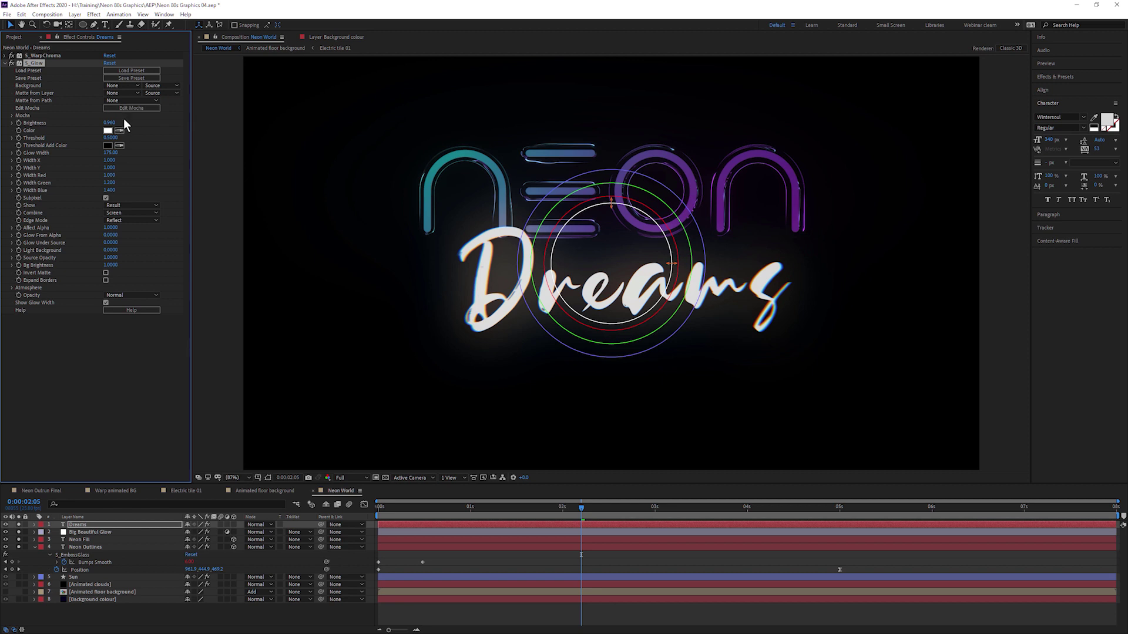
{"action": "left_click", "coordinate": [128, 360]}
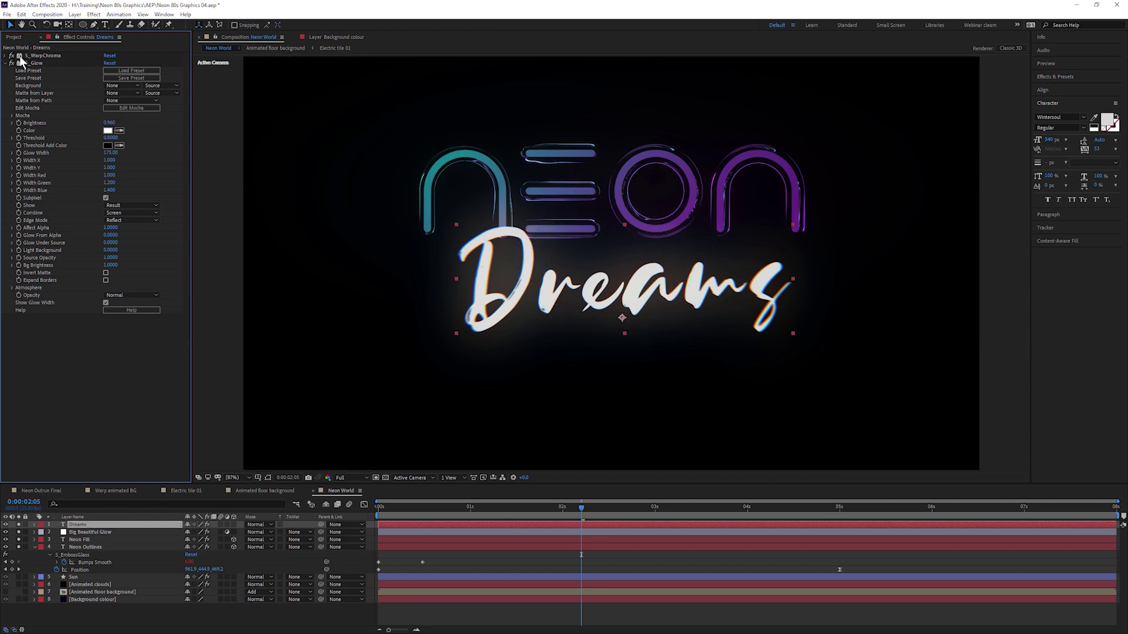
Step: Solo the background and clouds layers, set glow Brightness to 0.430 and Glow Width to 250
{"action": "left_click", "coordinate": [19, 599]}
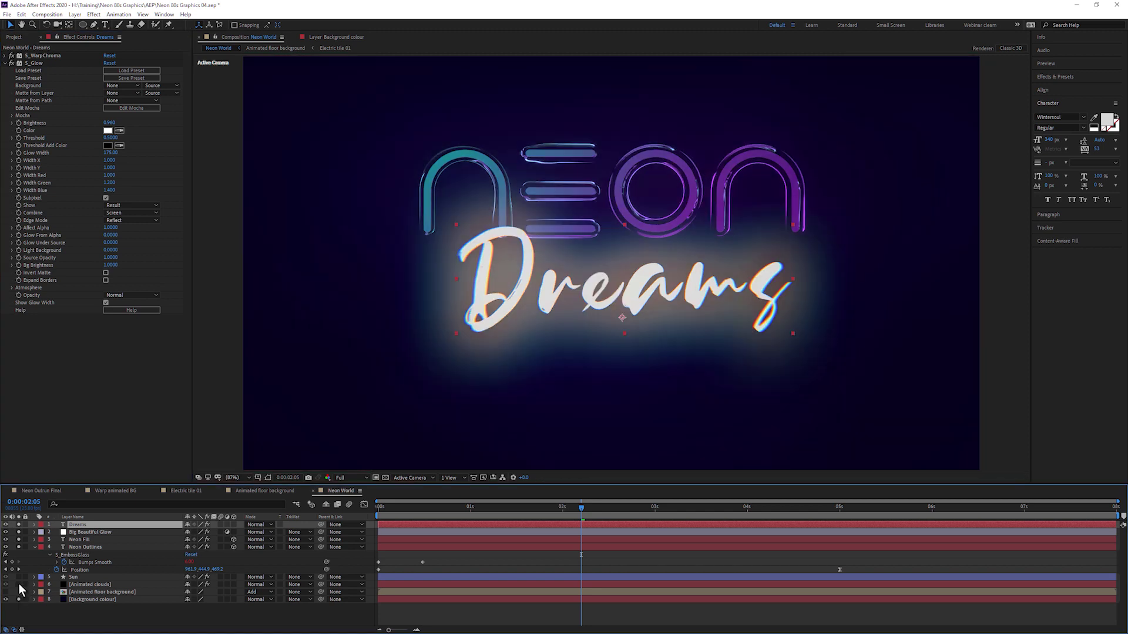
{"action": "left_click", "coordinate": [20, 585]}
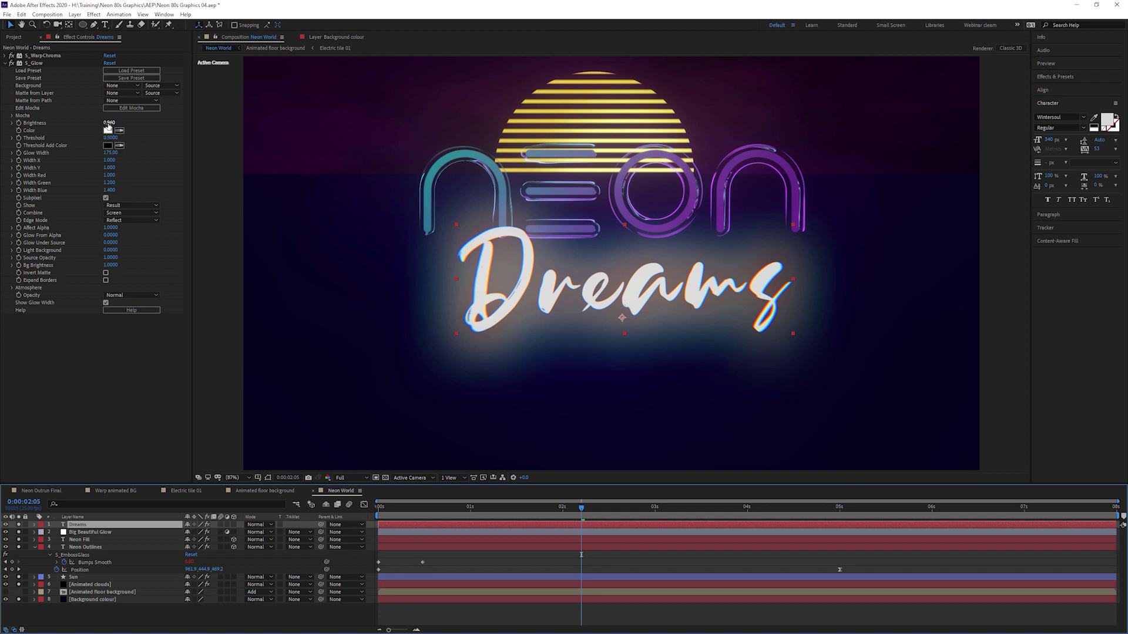
{"action": "left_click_drag", "start_coordinate": [108, 123], "coordinate": [82, 126]}
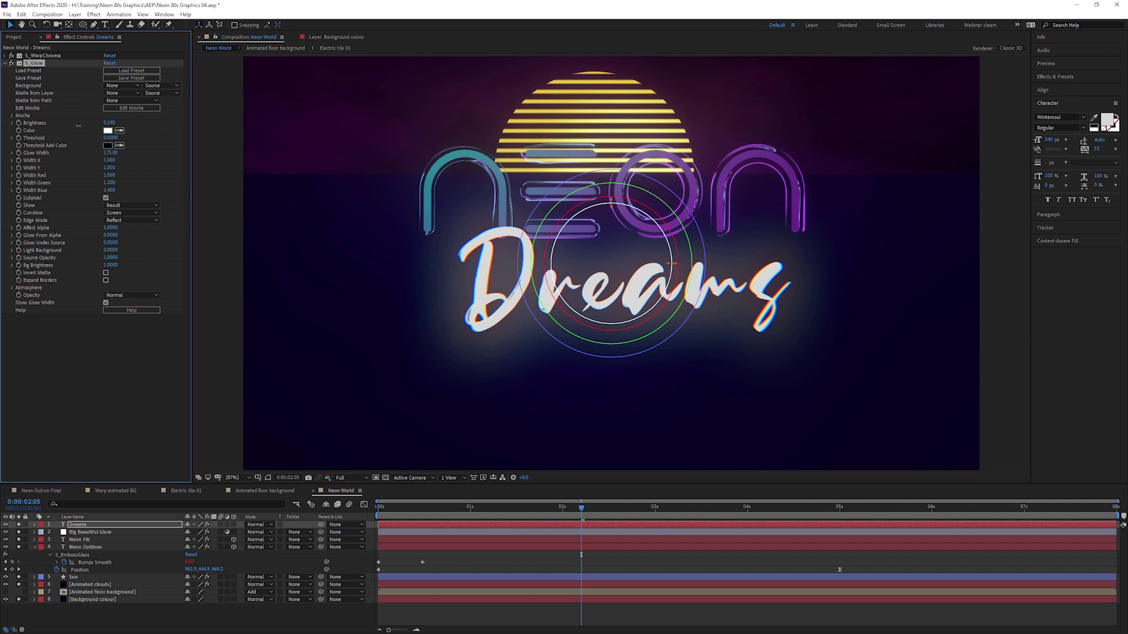
{"action": "left_click", "coordinate": [111, 148]}
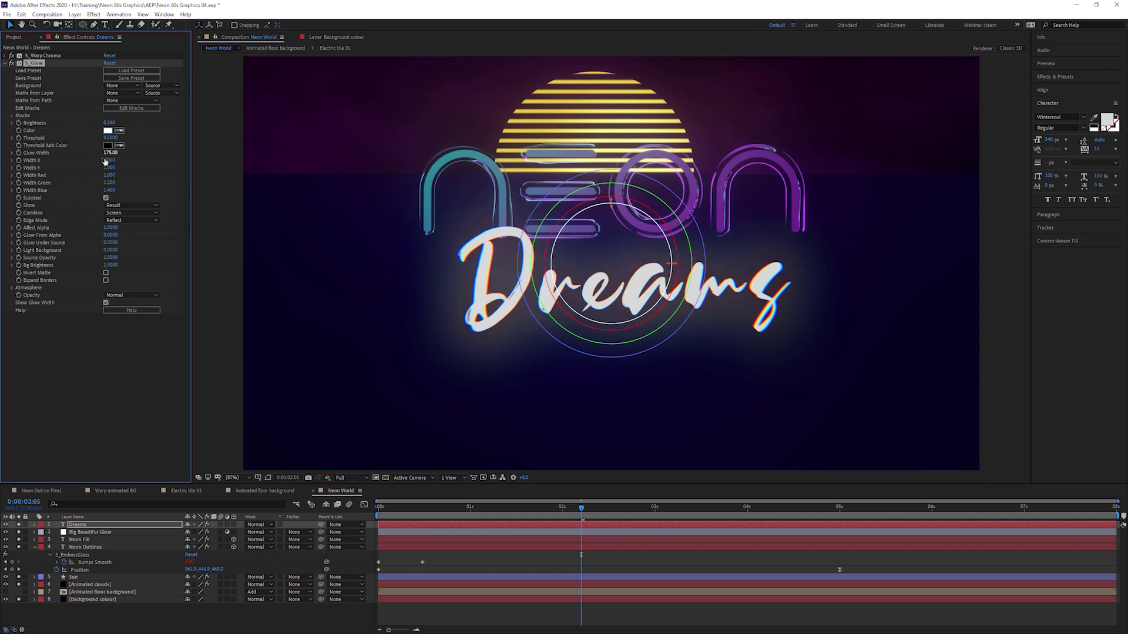
{"action": "mouse_move", "coordinate": [104, 161]}
{"action": "left_mouse_down"}
{"action": "mouse_move", "coordinate": [148, 153]}
{"action": "mouse_move", "coordinate": [114, 153]}
{"action": "left_mouse_up"}
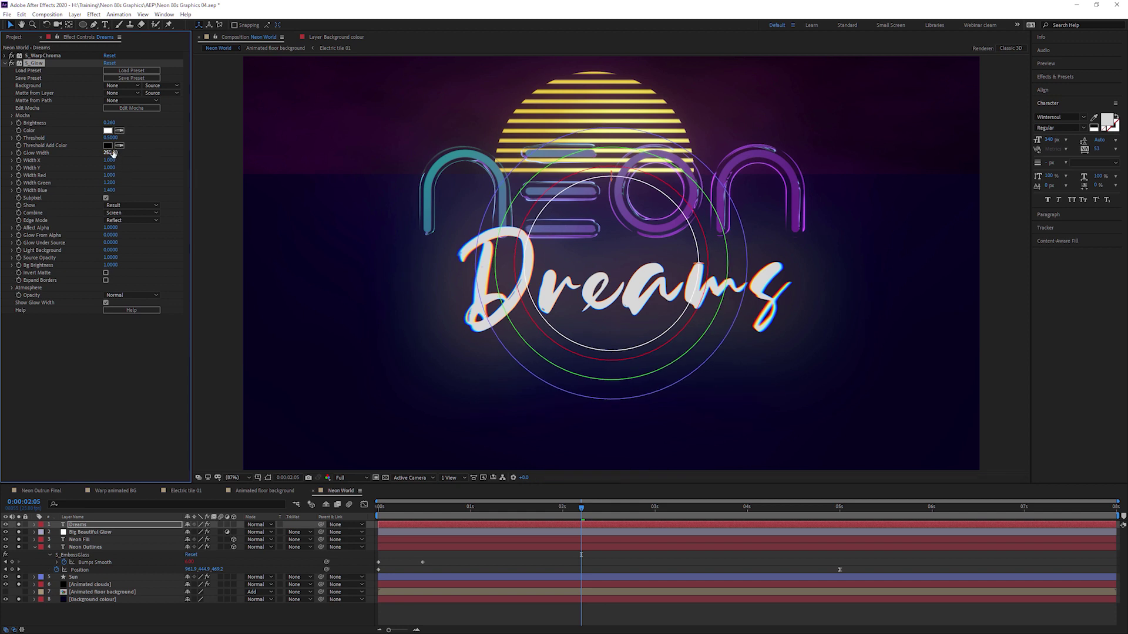
{"action": "left_click", "coordinate": [113, 154]}
{"action": "type", "text": "250"}
{"action": "key", "text": "Return"}
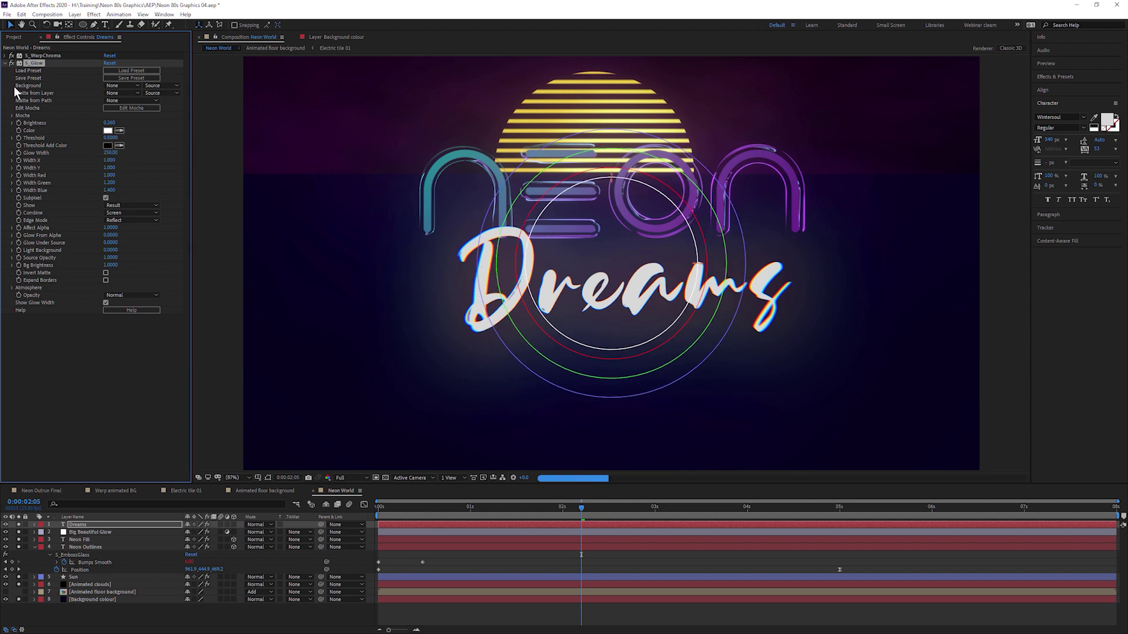
Step: Dim the glow Brightness to about 0.12 and toggle S_Glow off and on to compare
{"action": "left_click_drag", "start_coordinate": [109, 122], "coordinate": [97, 133]}
{"action": "left_click", "coordinate": [12, 63]}
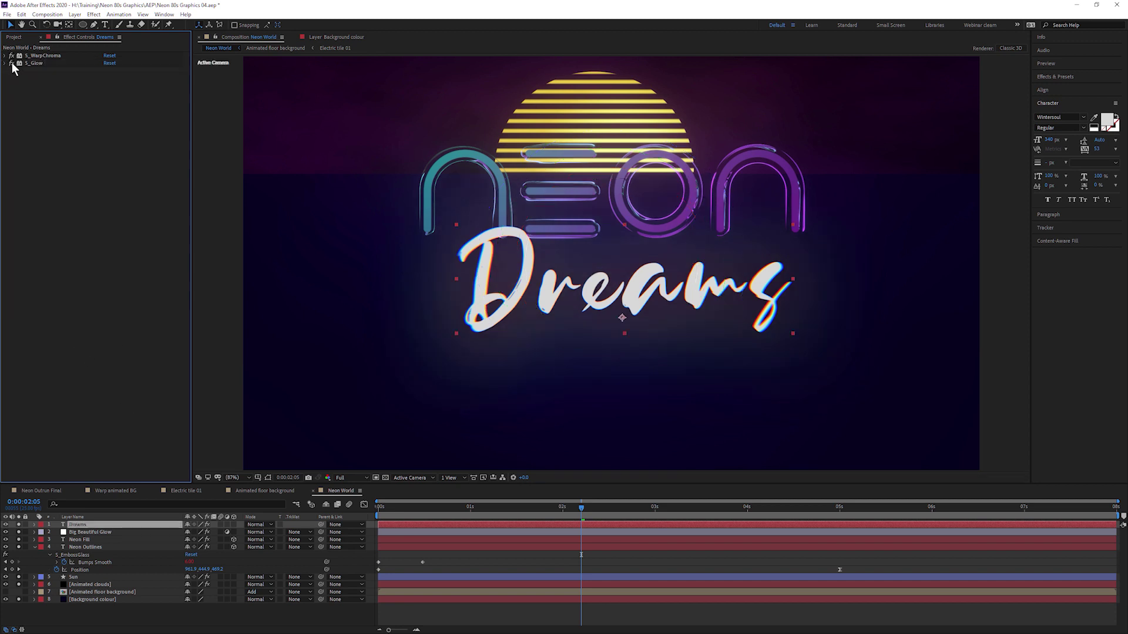
{"action": "left_click", "coordinate": [12, 63]}
{"action": "left_click", "coordinate": [11, 62]}
{"action": "left_click", "coordinate": [11, 62]}
{"action": "left_click", "coordinate": [11, 62]}
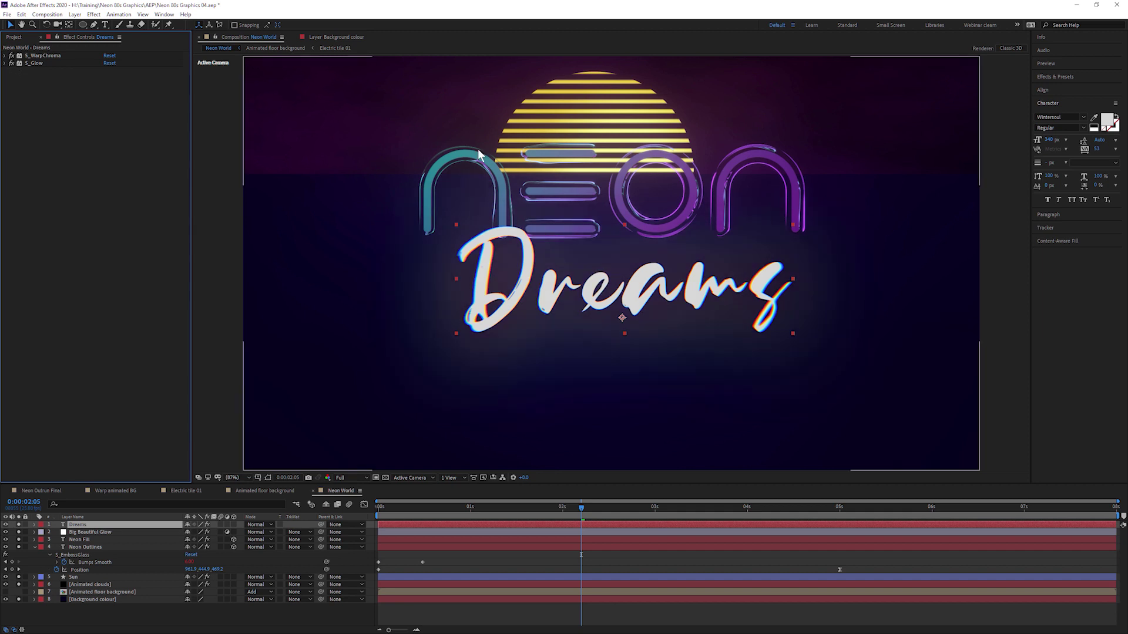
Step: Change the S_CloudsMultColor colour to a bluer purple at hue 274 and raise Brightness to 0.580
{"action": "left_click", "coordinate": [90, 585]}
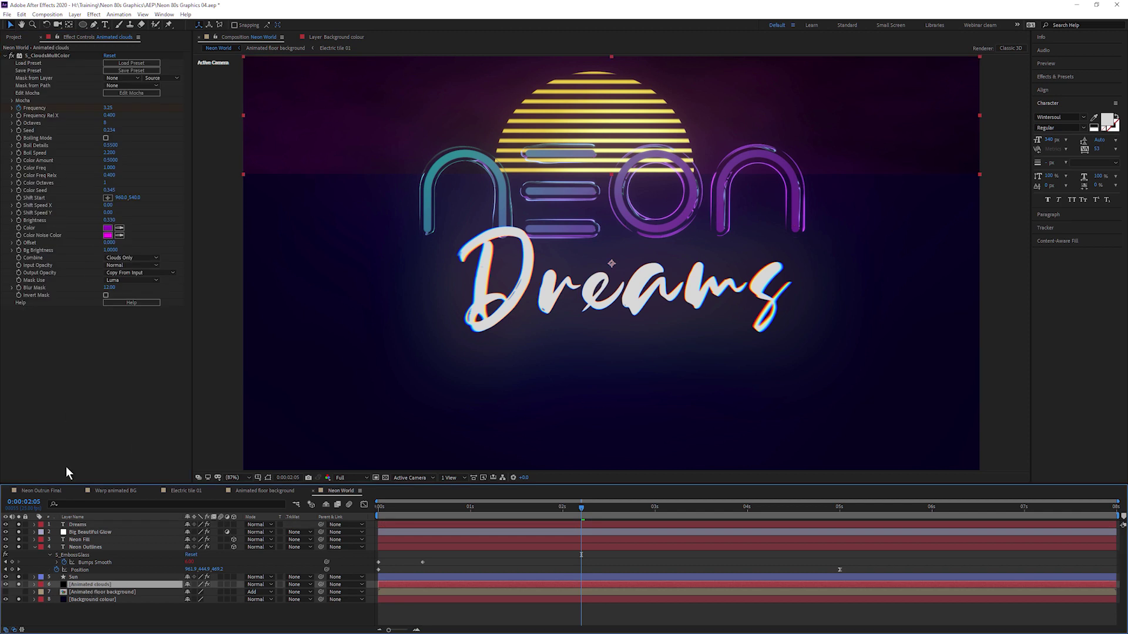
{"action": "left_click", "coordinate": [108, 228]}
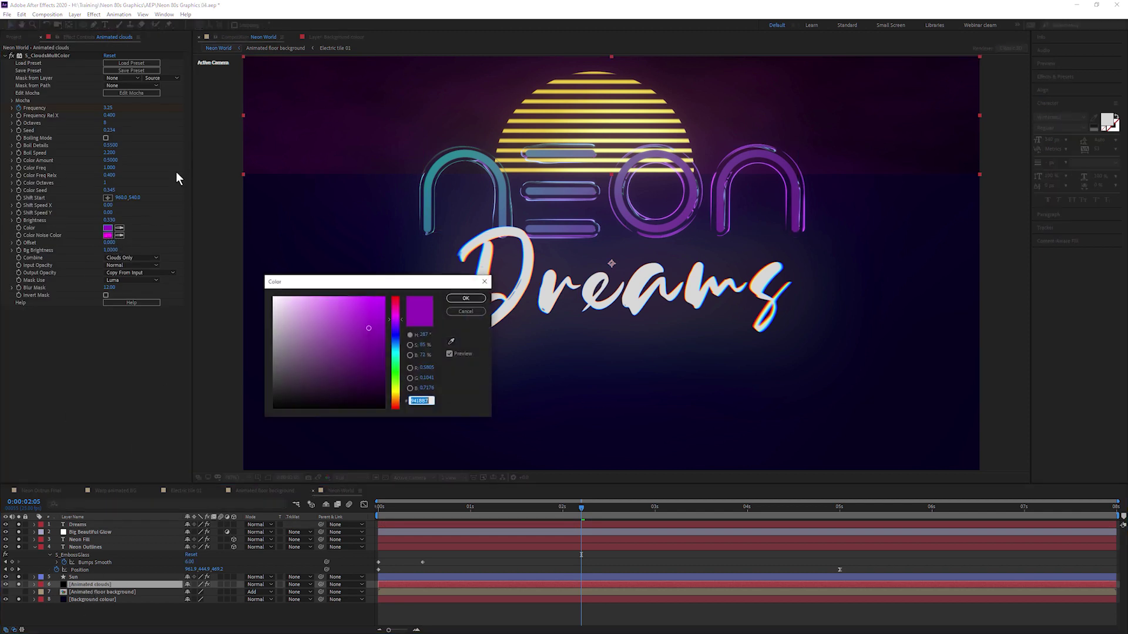
{"action": "left_click", "coordinate": [401, 324]}
{"action": "left_click_drag", "start_coordinate": [400, 326], "coordinate": [397, 329]}
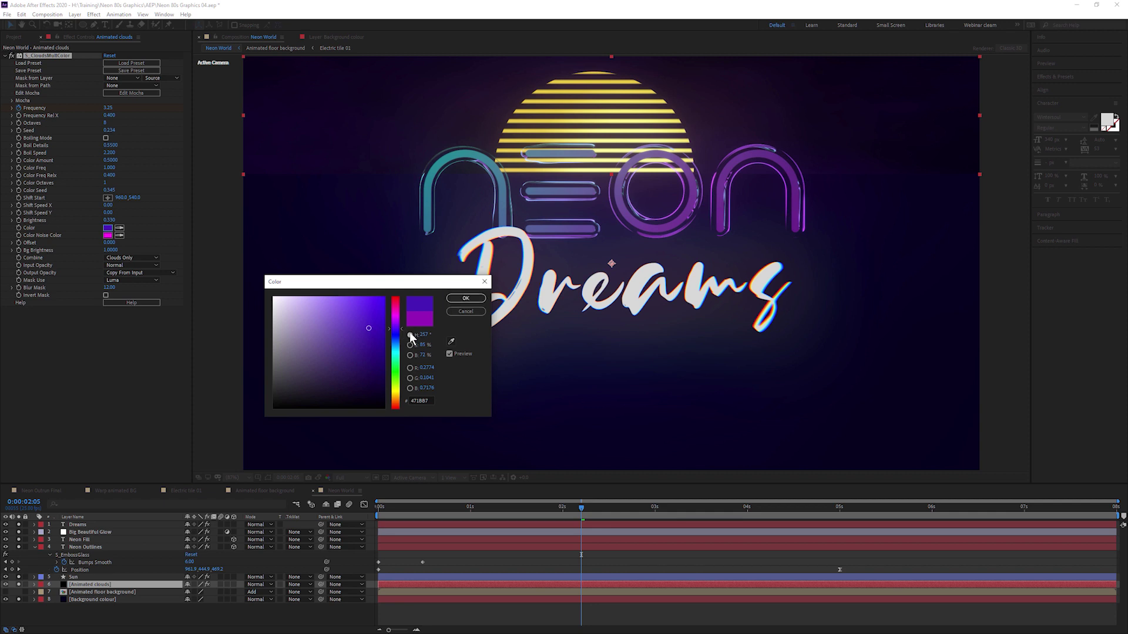
{"action": "left_click_drag", "start_coordinate": [402, 328], "coordinate": [396, 323]}
{"action": "left_click", "coordinate": [460, 300]}
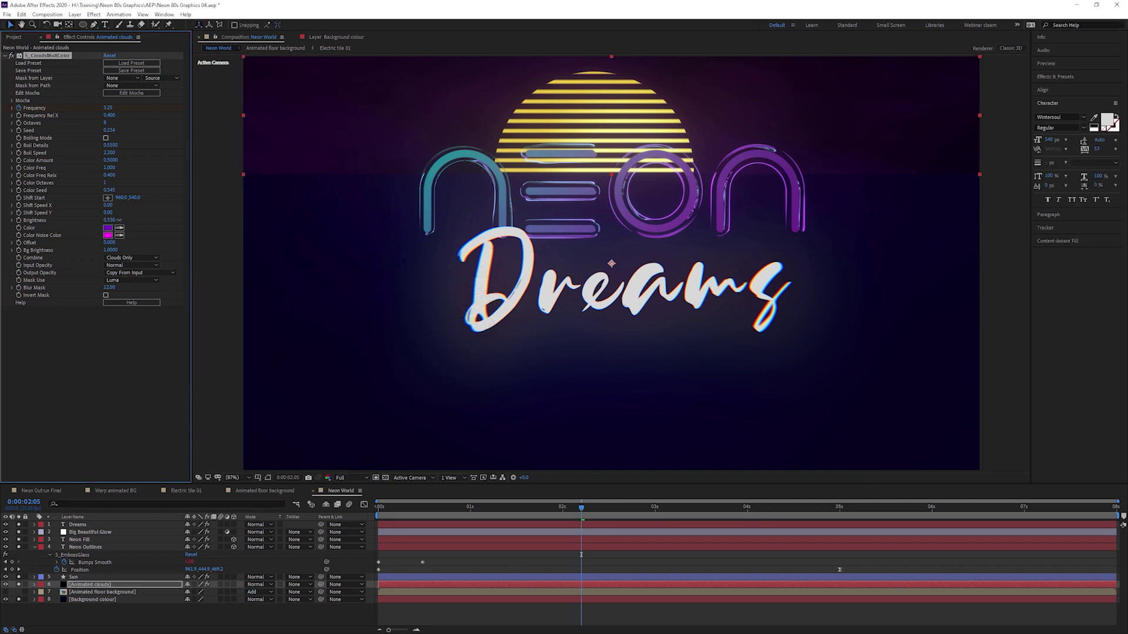
{"action": "left_click_drag", "start_coordinate": [120, 220], "coordinate": [115, 424]}
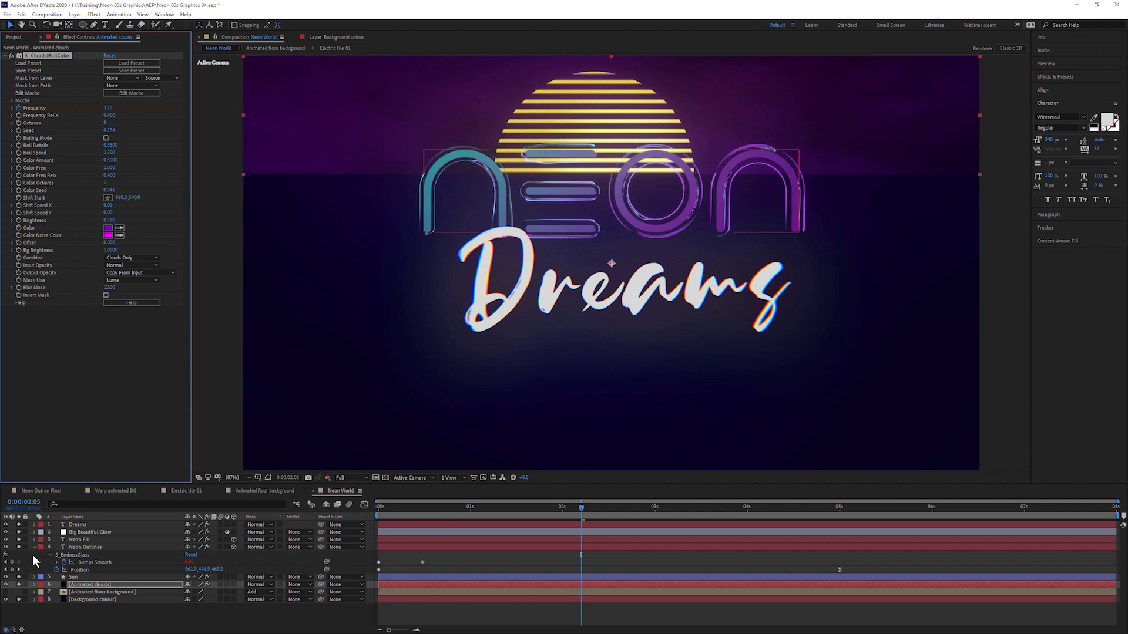
Step: Unsolo all layers and add Levels to Animated floor background, lowering Input White to about 0.75 and lowering Gamma
{"action": "left_click_drag", "start_coordinate": [19, 525], "coordinate": [21, 584]}
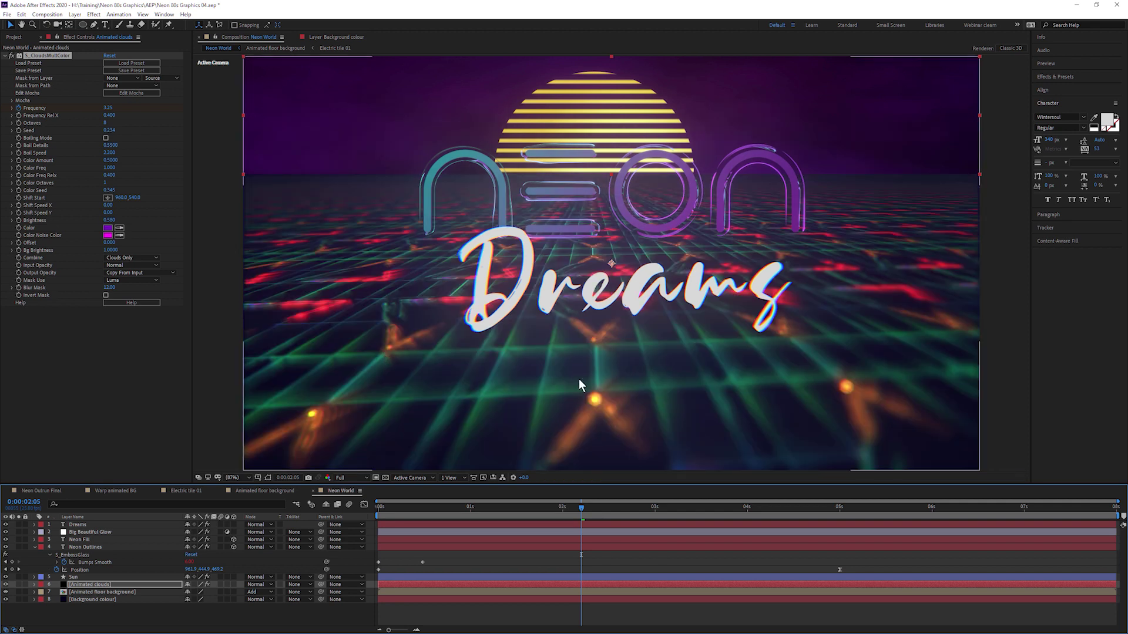
{"action": "left_click", "coordinate": [111, 591]}
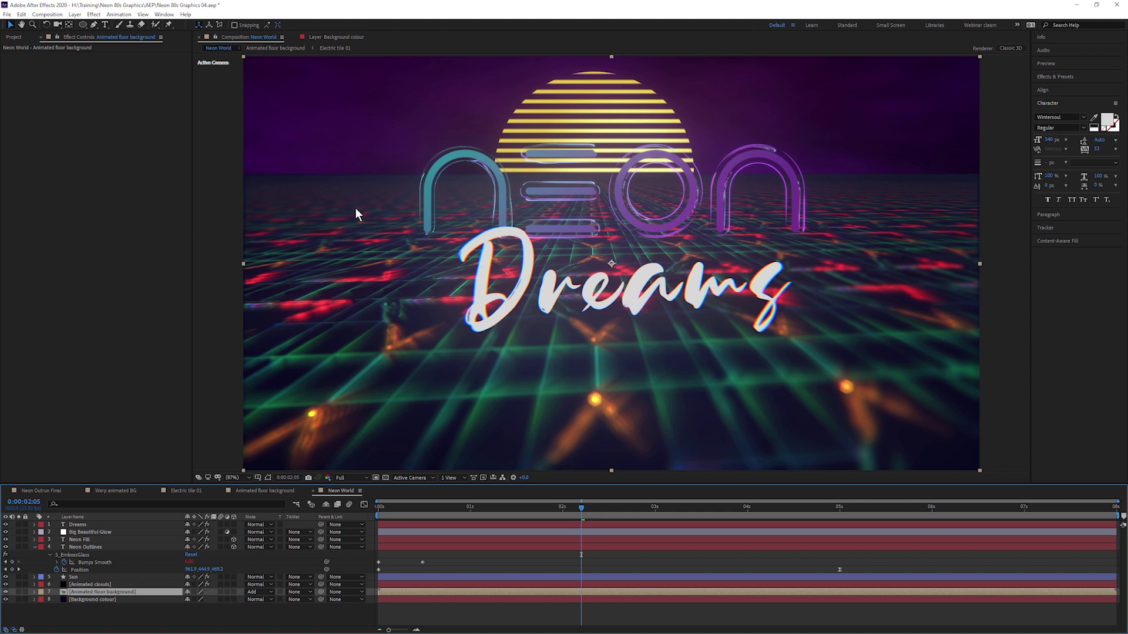
{"action": "left_click", "coordinate": [94, 14]}
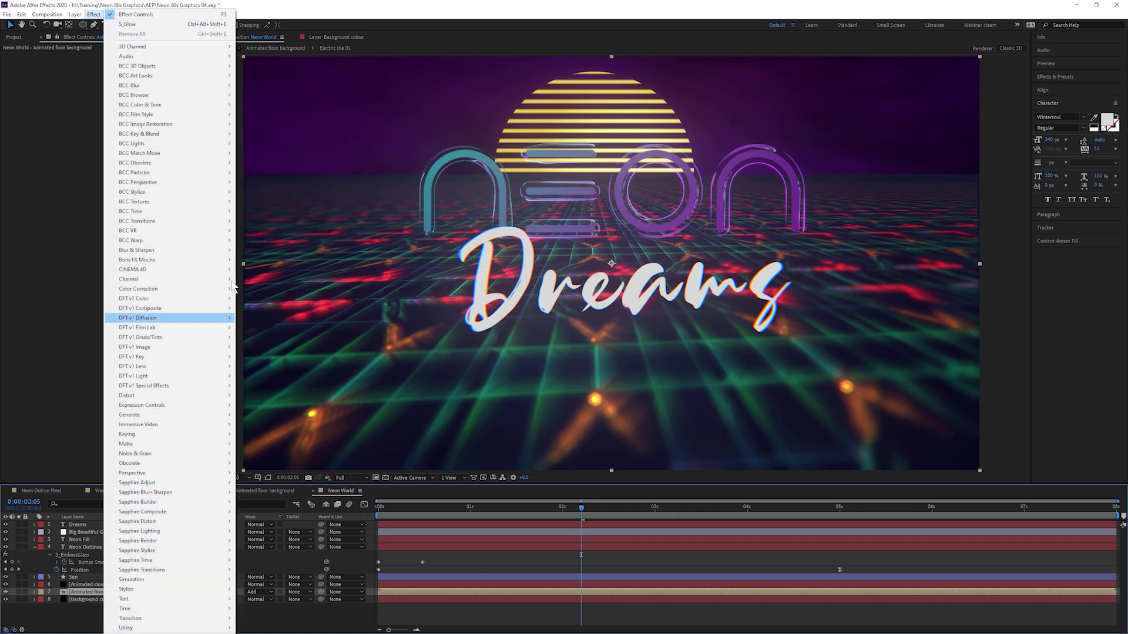
{"action": "mouse_move", "coordinate": [202, 291]}
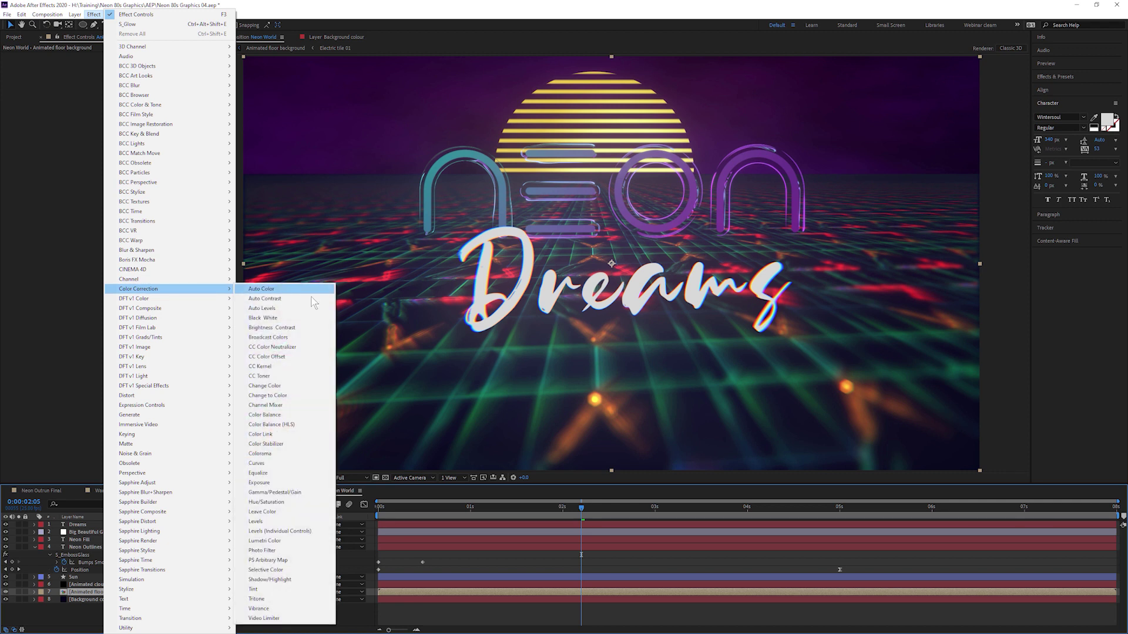
{"action": "left_click", "coordinate": [299, 522]}
{"action": "left_click_drag", "start_coordinate": [138, 106], "coordinate": [82, 105]}
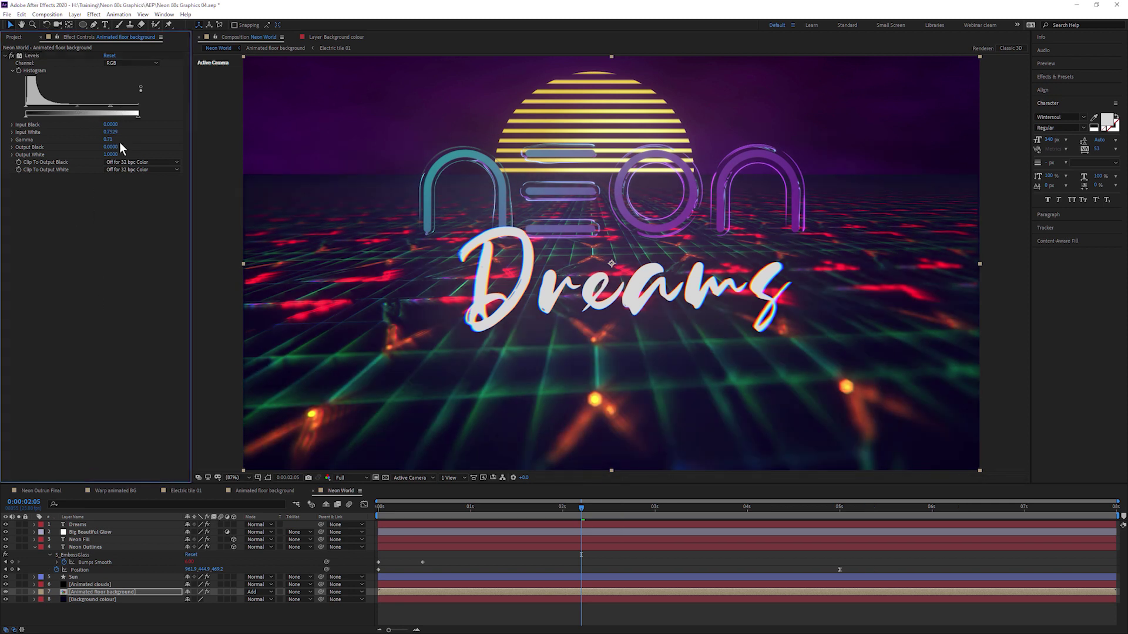
Step: Add S_TriTone to the floor, raise Mix With Source to 0.95, and set Levels Gamma to 0.99
{"action": "left_click", "coordinate": [87, 16]}
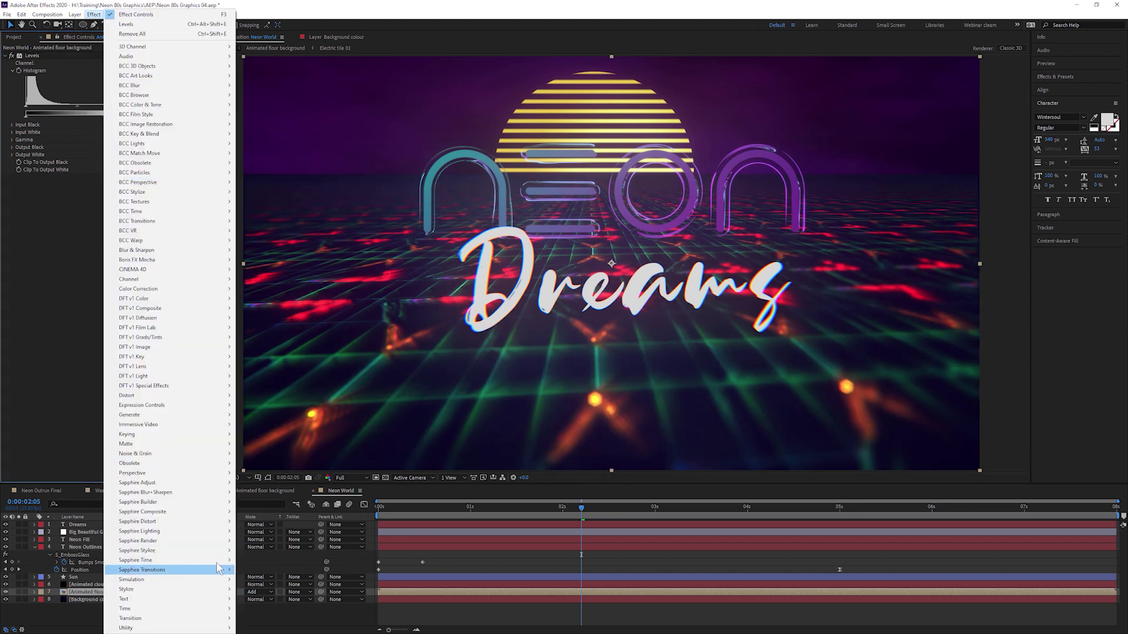
{"action": "mouse_move", "coordinate": [201, 483]}
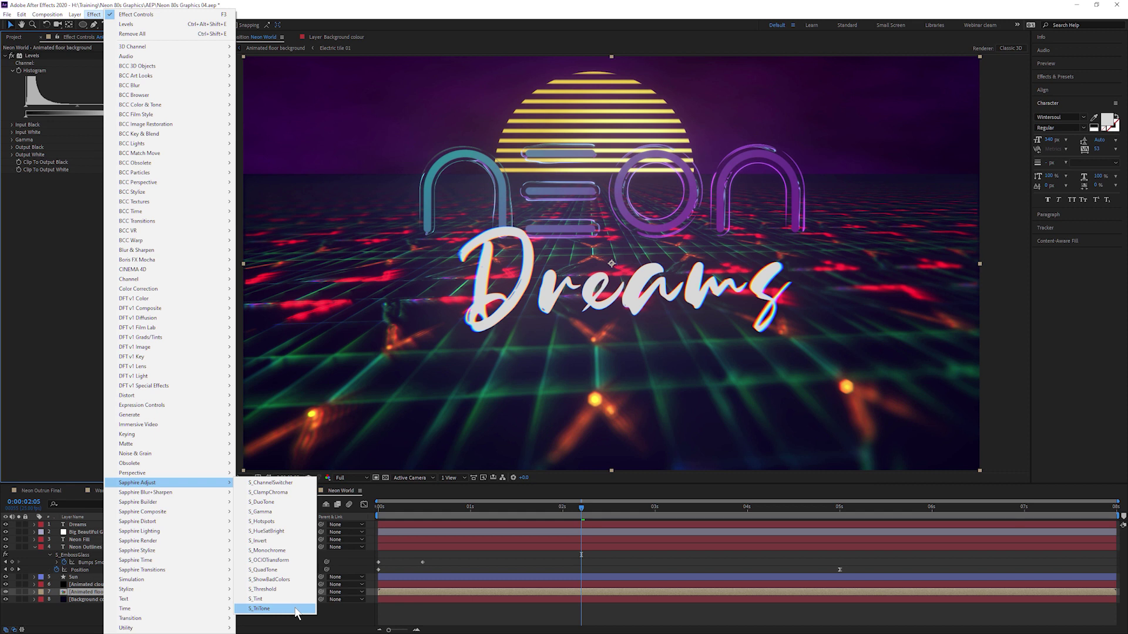
{"action": "left_click", "coordinate": [297, 612]}
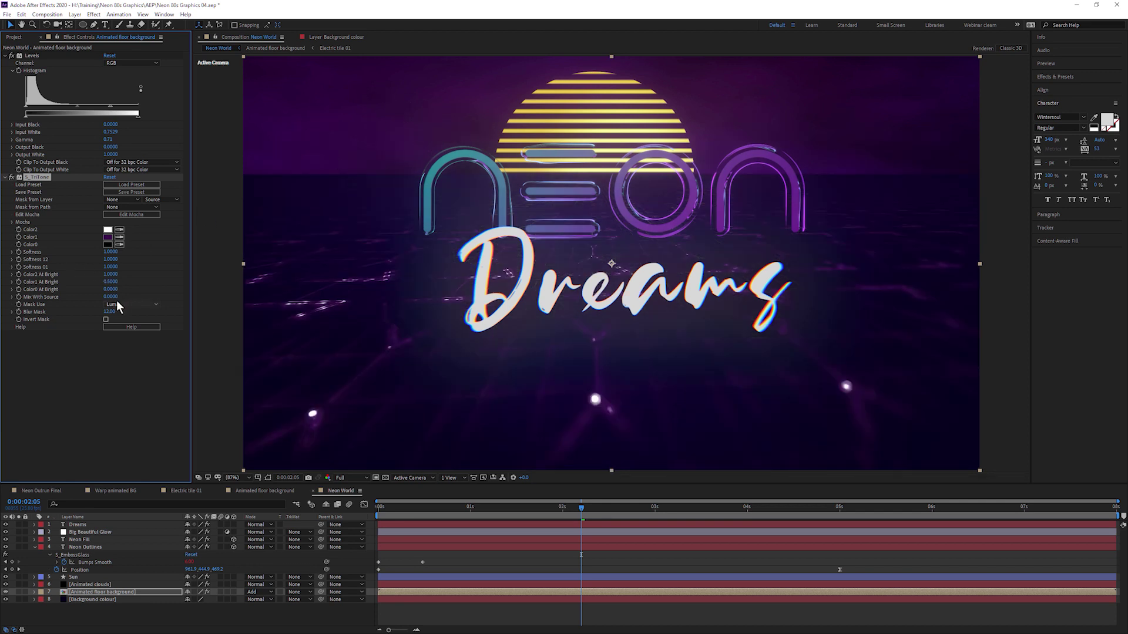
{"action": "left_click_drag", "start_coordinate": [135, 297], "coordinate": [152, 297]}
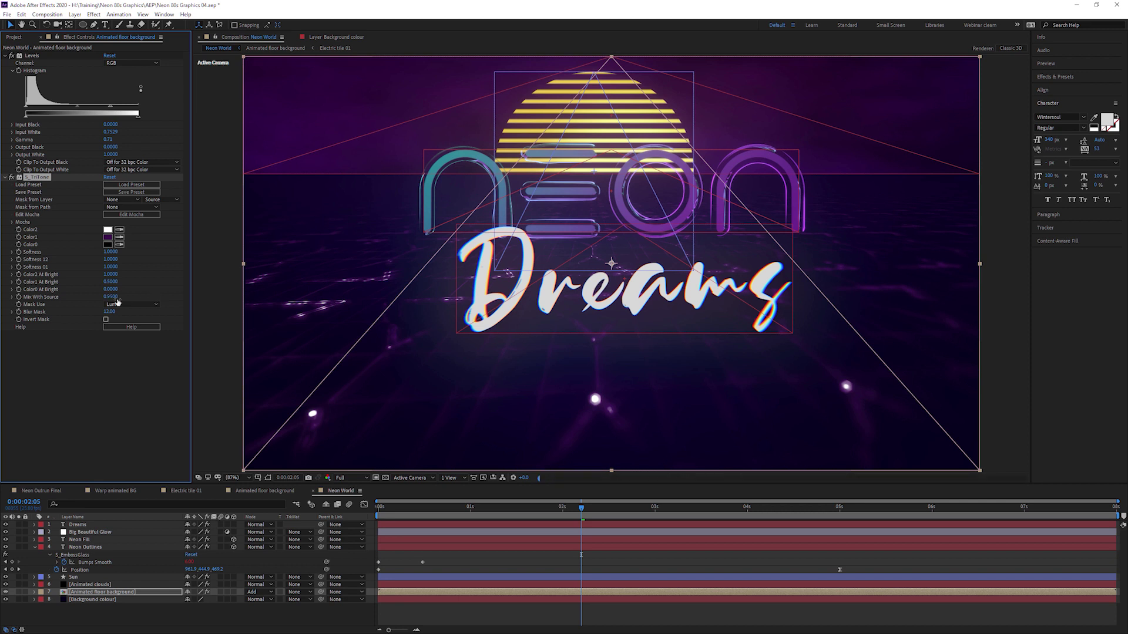
{"action": "left_click_drag", "start_coordinate": [115, 299], "coordinate": [106, 300]}
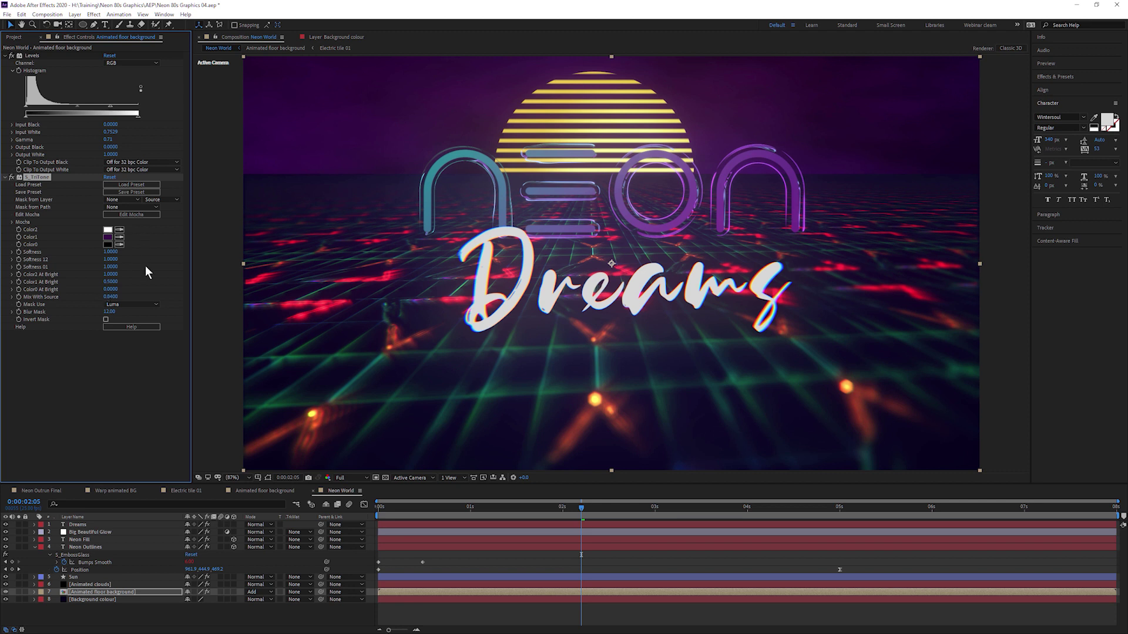
{"action": "left_click_drag", "start_coordinate": [59, 112], "coordinate": [29, 112]}
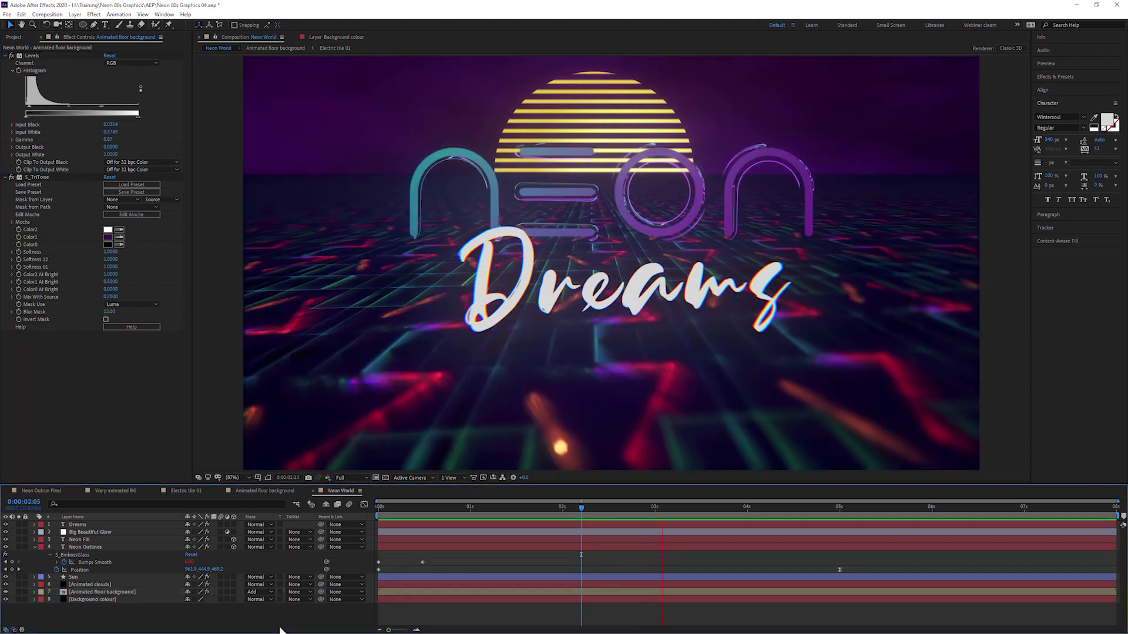